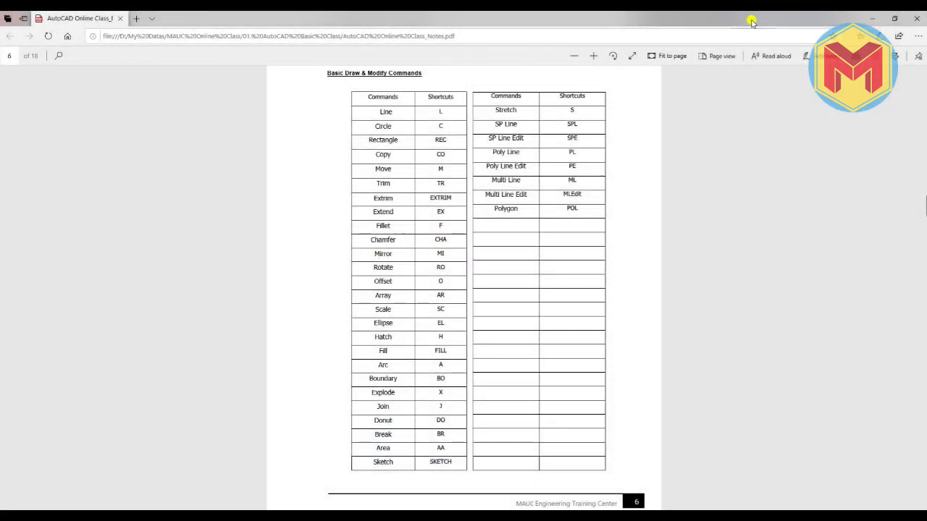
Magnify the shortcuts table, highlight the Mirror shortcut MI, then return to AutoCAD
click(593, 55)
click(593, 56)
click(593, 55)
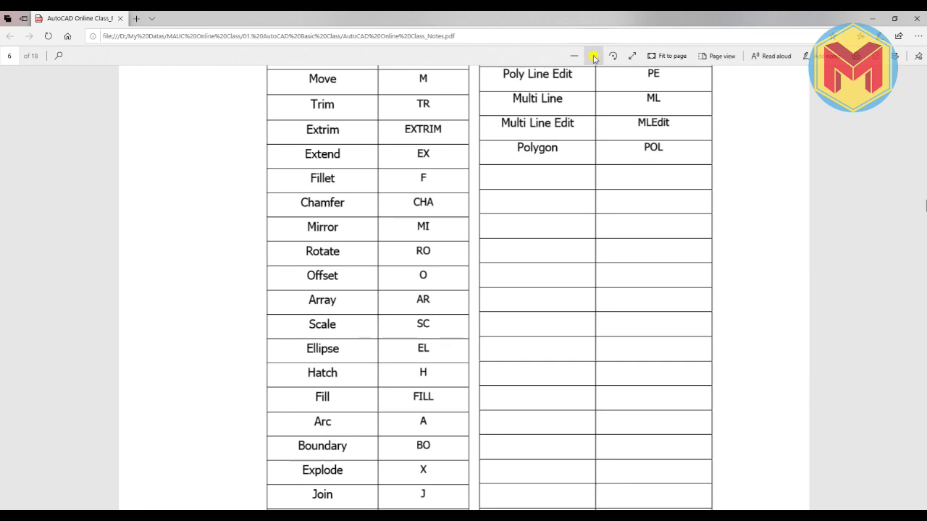
click(593, 55)
drag(427, 217, 403, 216)
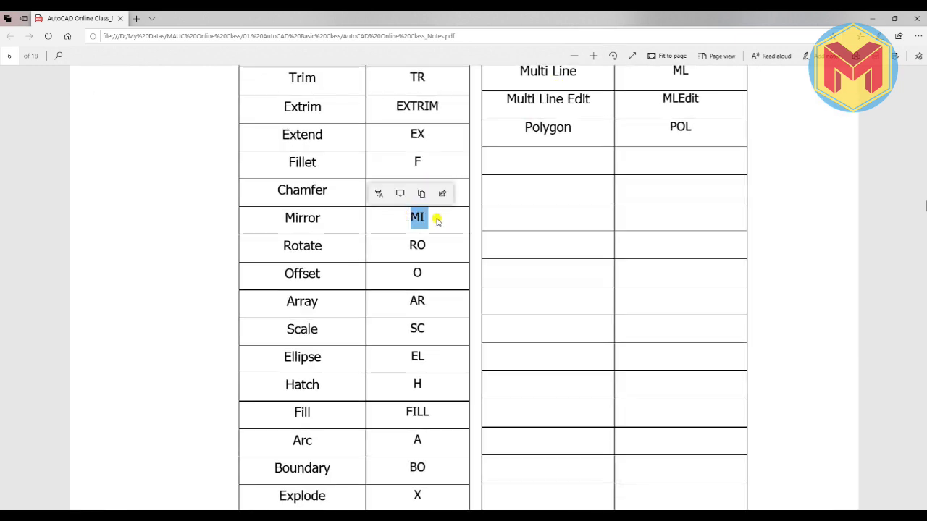
click(435, 217)
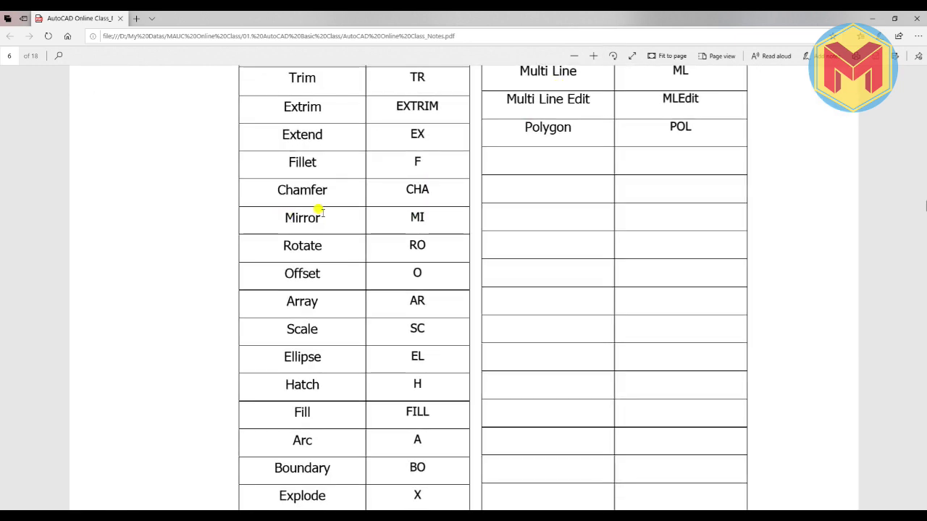
key(alt+Tab)
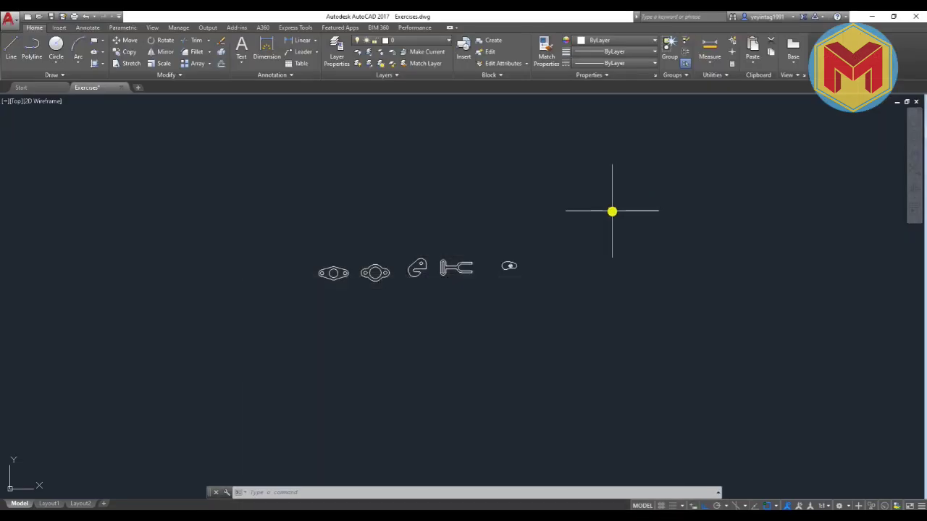
scroll(294, 203, up, 4)
middle_drag(294, 203, 373, 281)
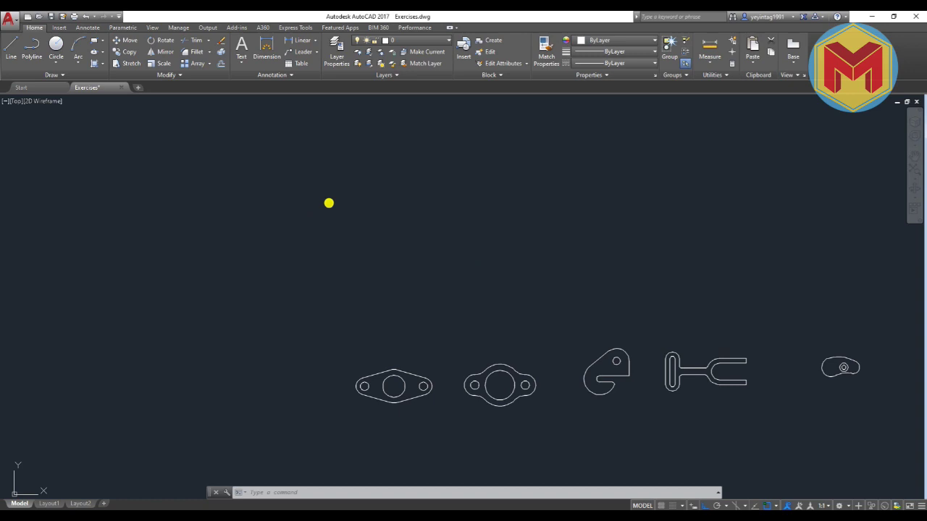
scroll(366, 277, up, 2)
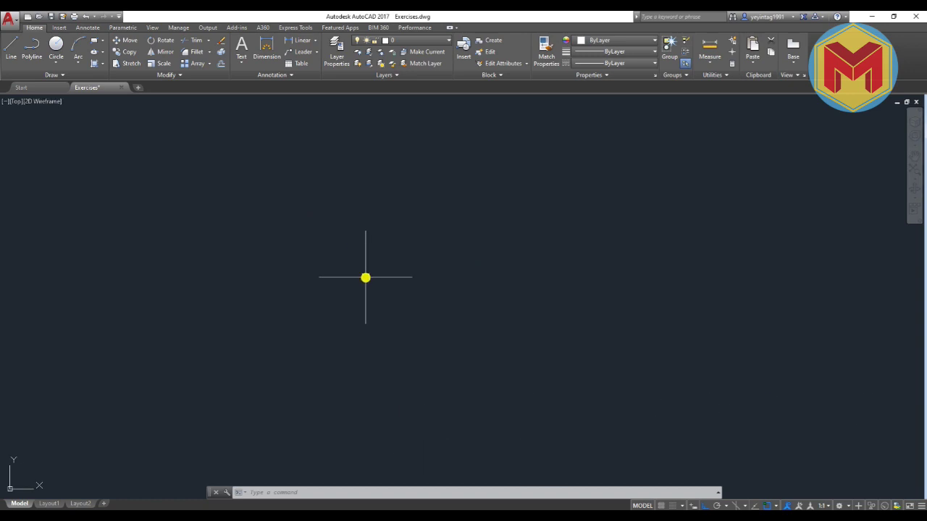
text(rec)
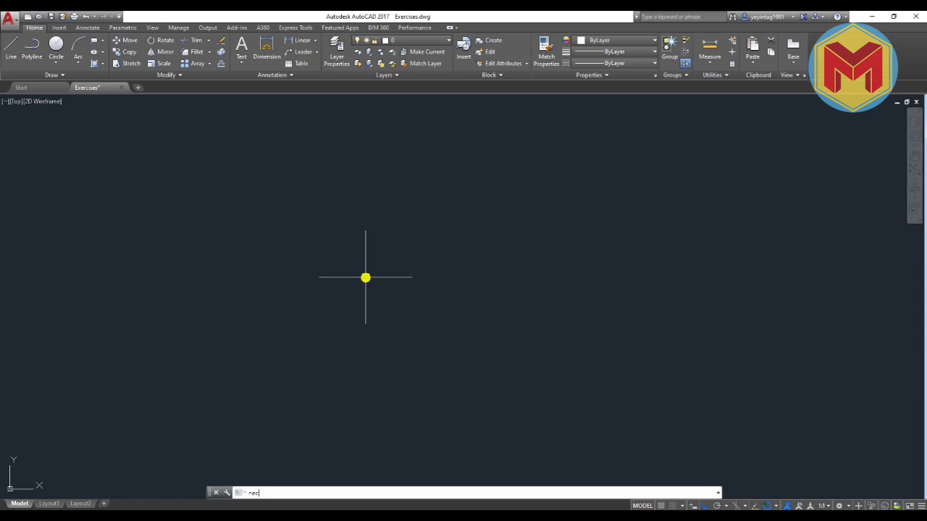
key(Return)
click(330, 327)
text(@10,10)
key(Return)
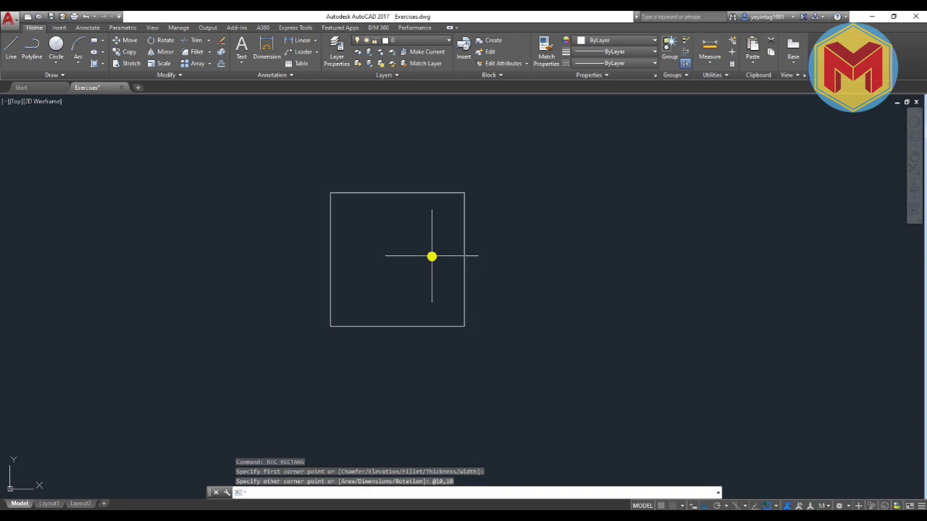
Chamfer the square's top-right corner with distances 3 and 3
text(c)
key(Return)
key(Escape)
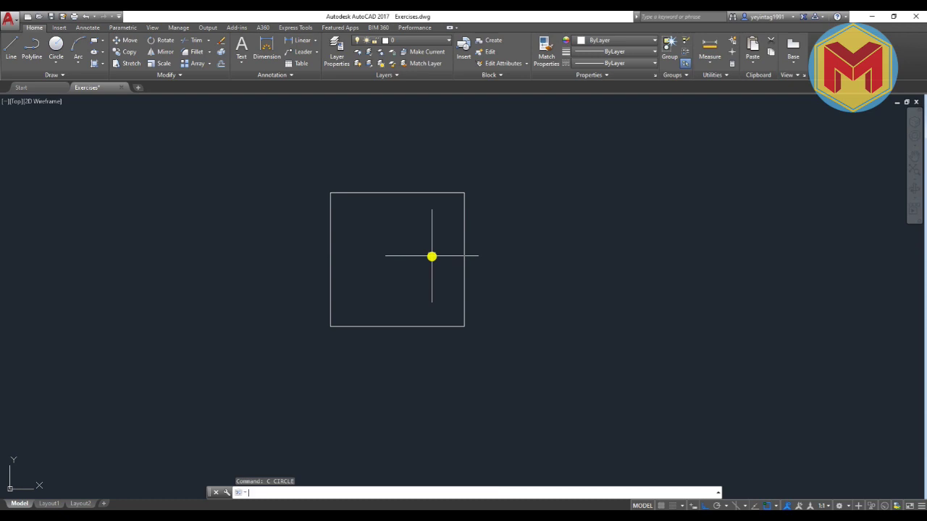
text(cha)
key(Return)
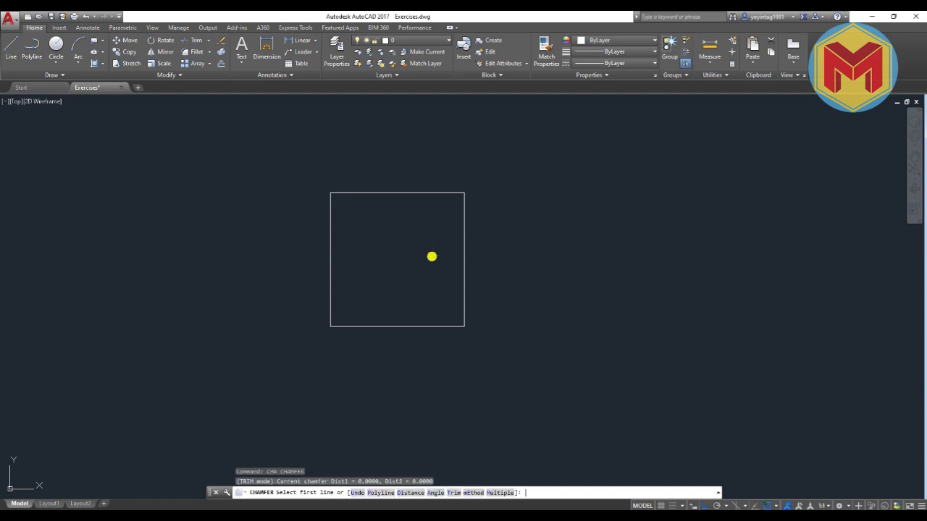
click(414, 492)
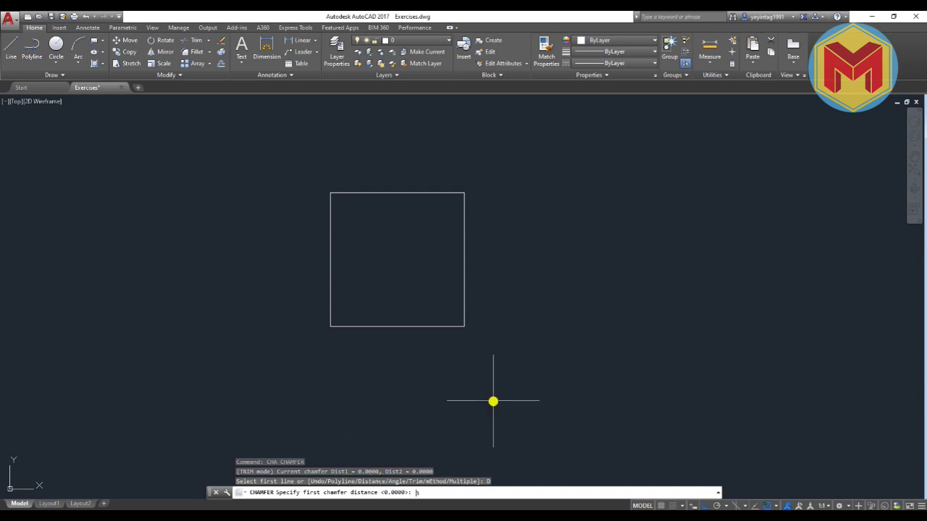
key(Return)
text(3)
key(Return)
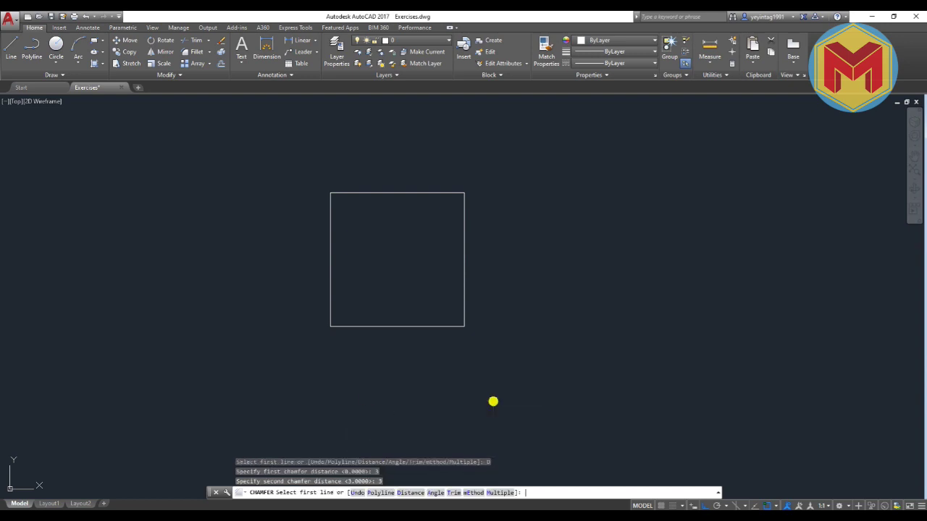
click(393, 191)
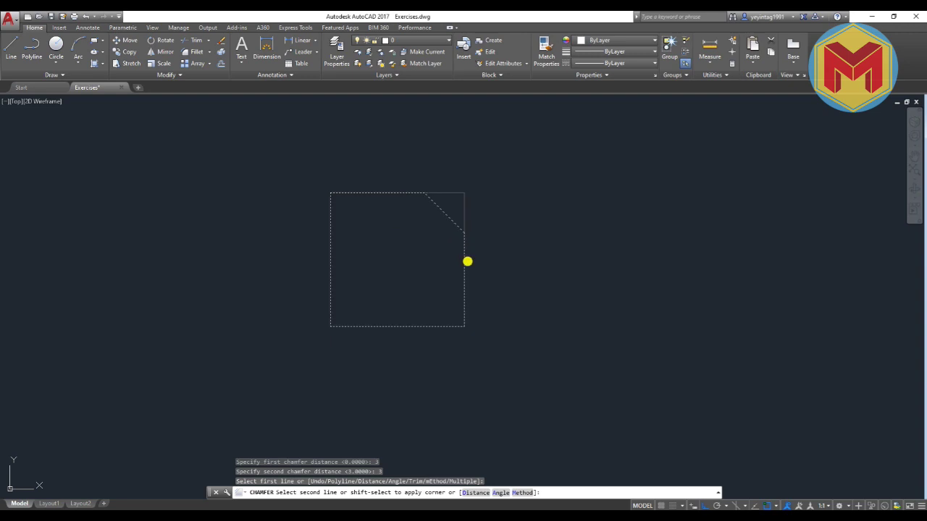
click(464, 269)
scroll(475, 256, up, 2)
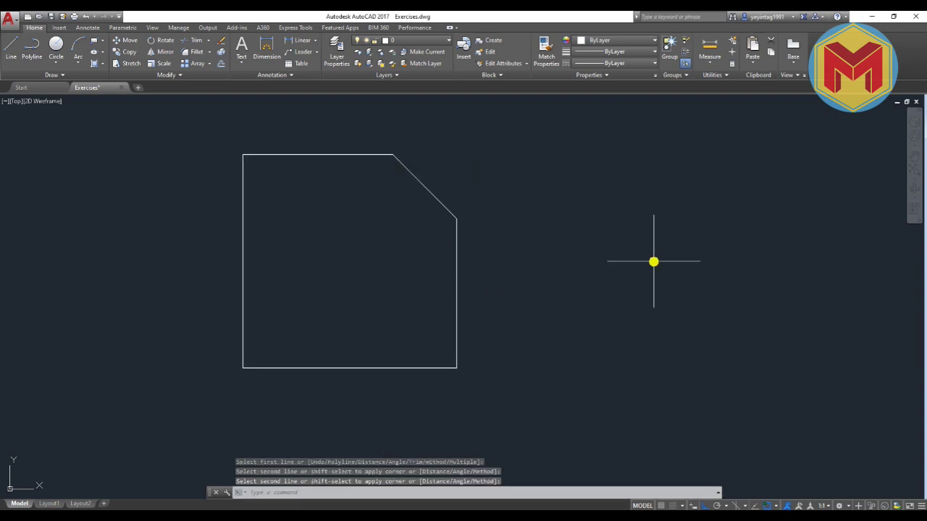
scroll(489, 262, down, 2)
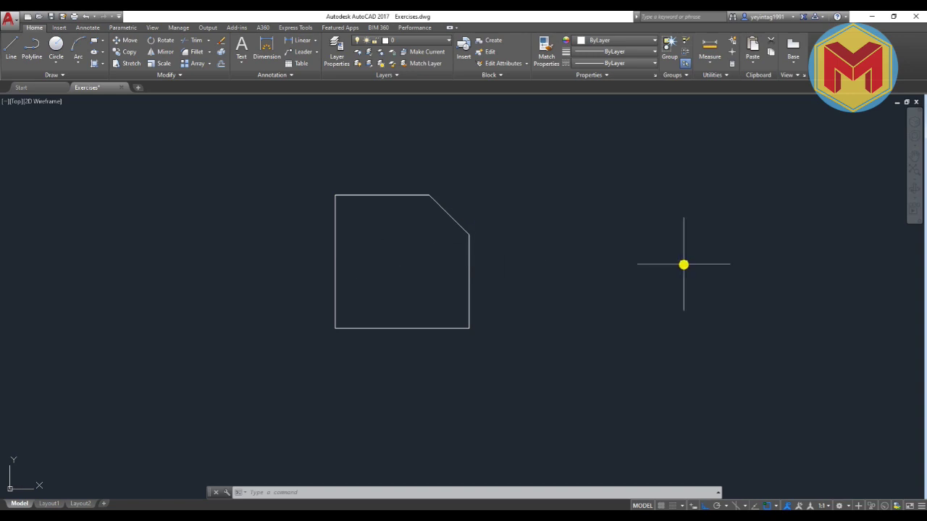
middle_drag(463, 227, 441, 201)
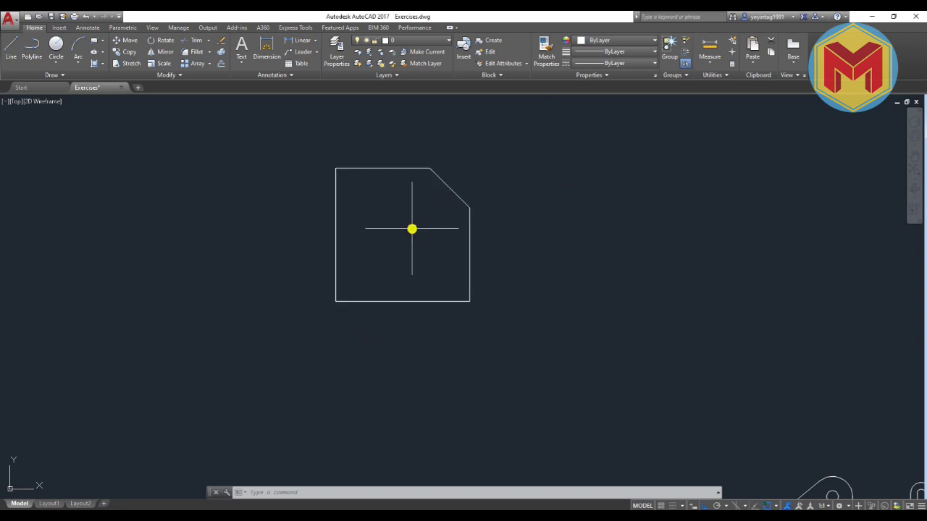
key(ctrl+a)
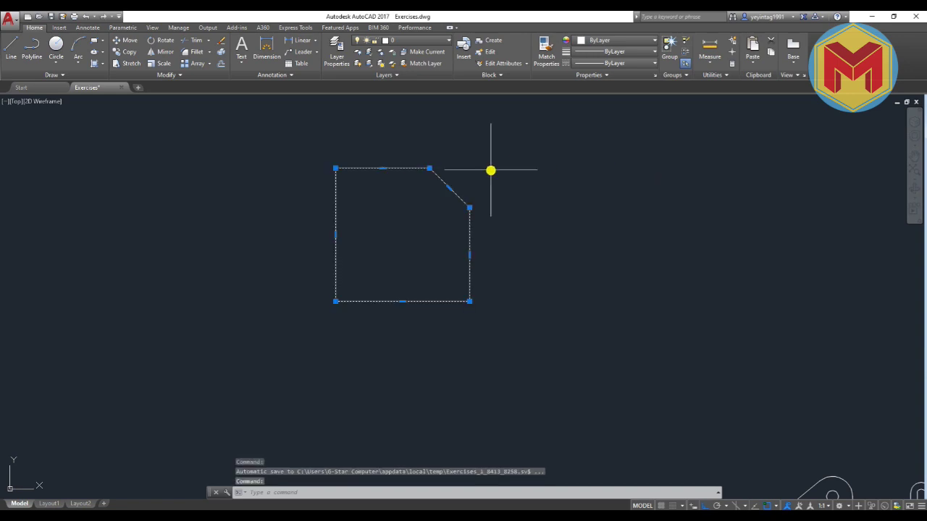
key(Escape)
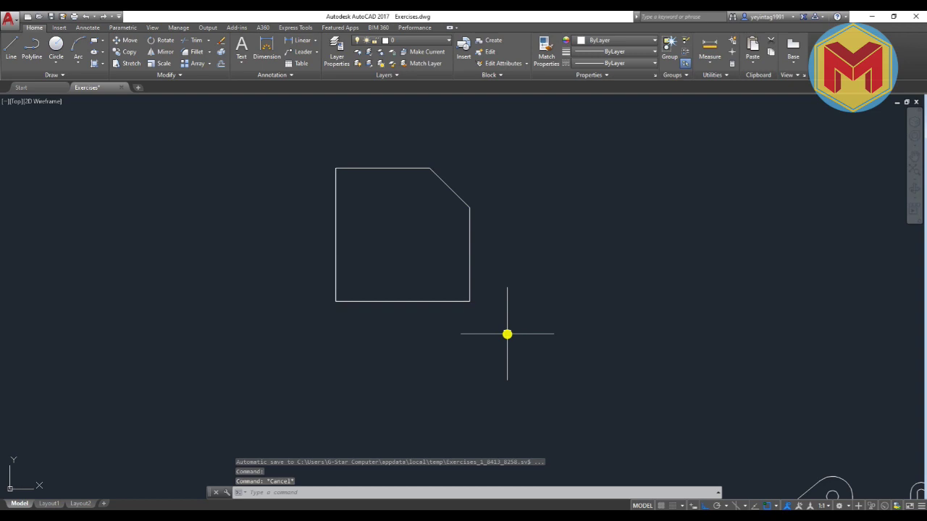
middle_drag(397, 225, 414, 187)
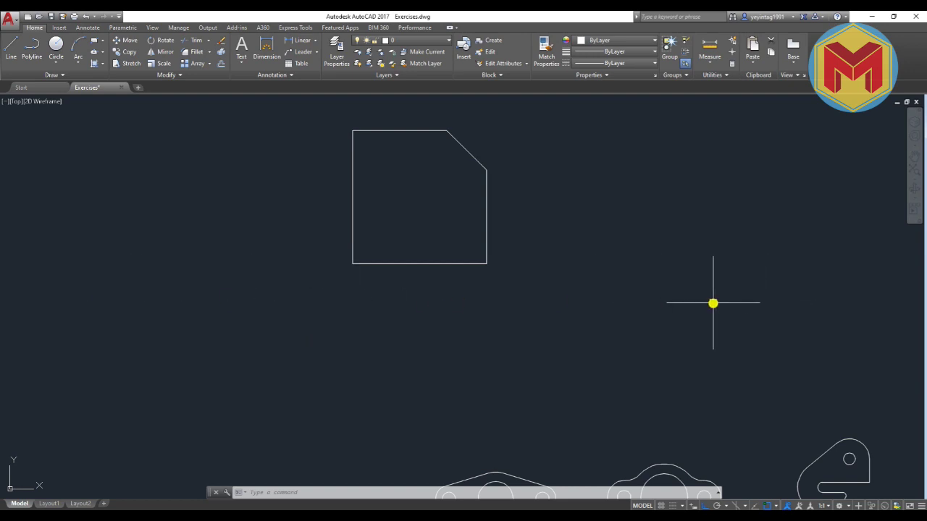
middle_drag(639, 267, 622, 317)
scroll(522, 283, up, 2)
middle_drag(521, 283, 538, 368)
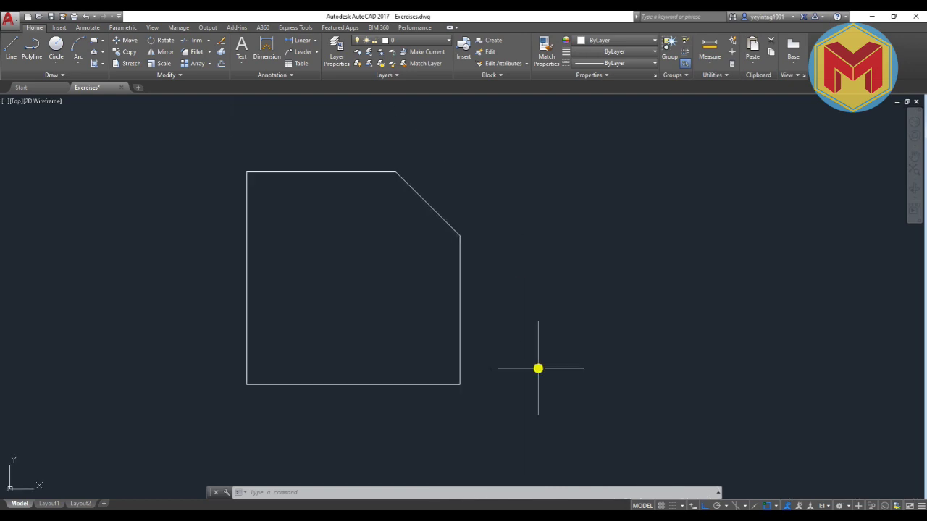
Start MIRROR on the chamfered square and place the mirror line's first point to its right
text(mi)
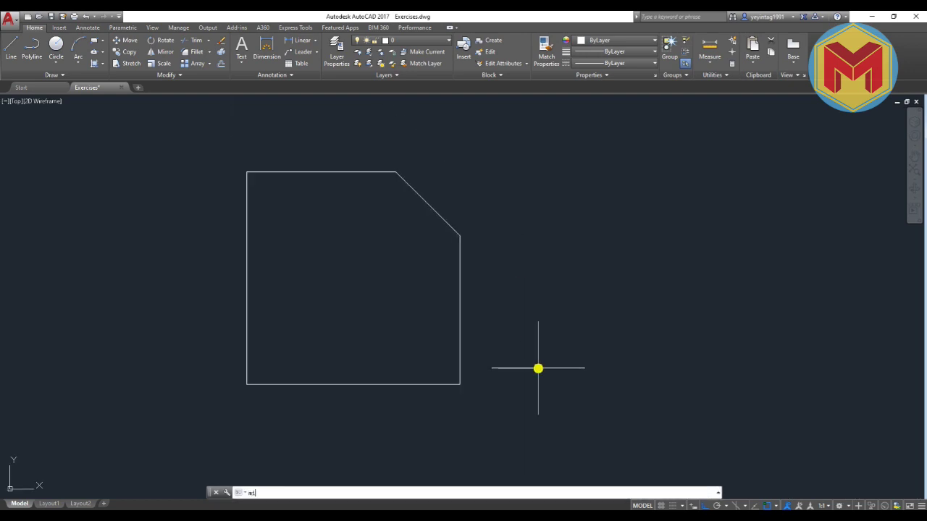
key(Return)
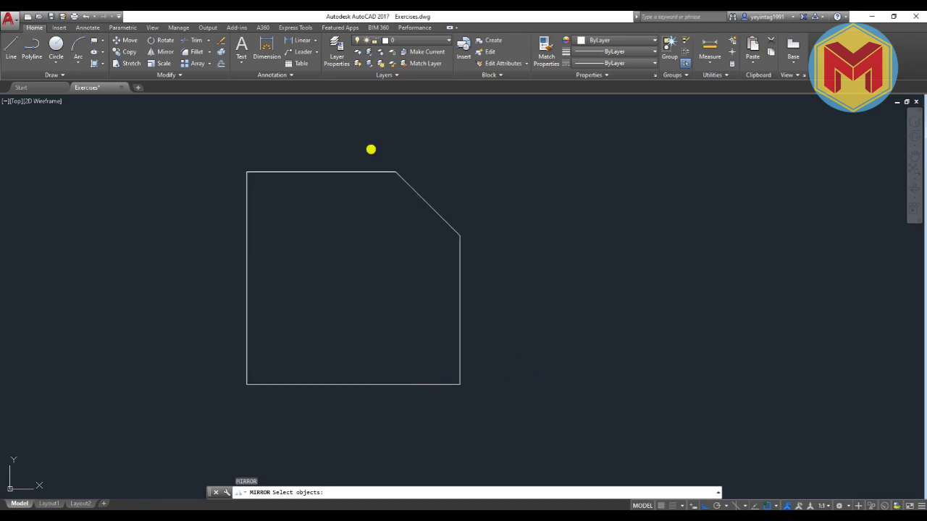
click(425, 203)
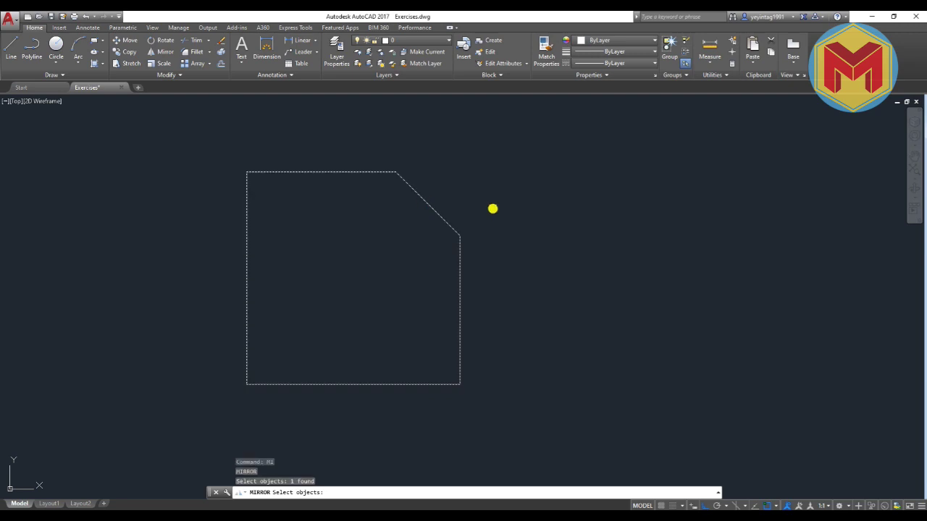
key(Return)
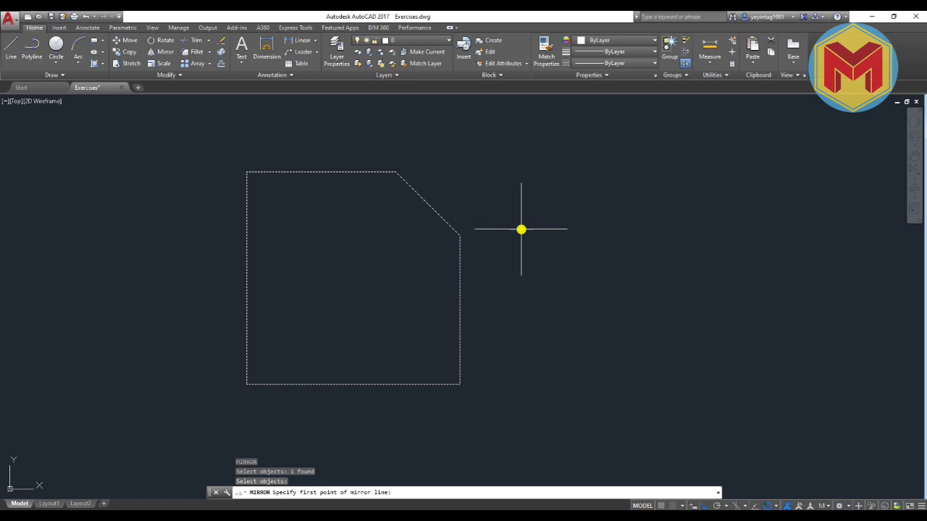
scroll(506, 217, down, 2)
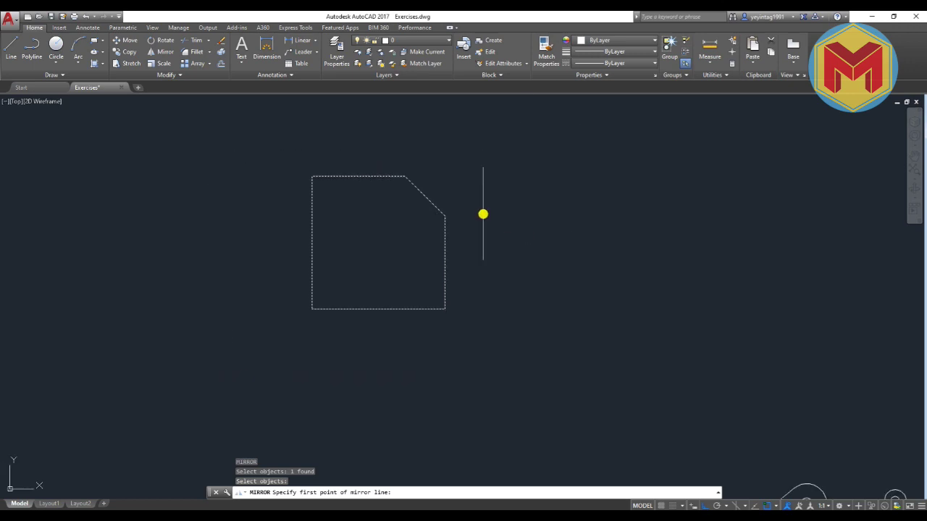
click(485, 346)
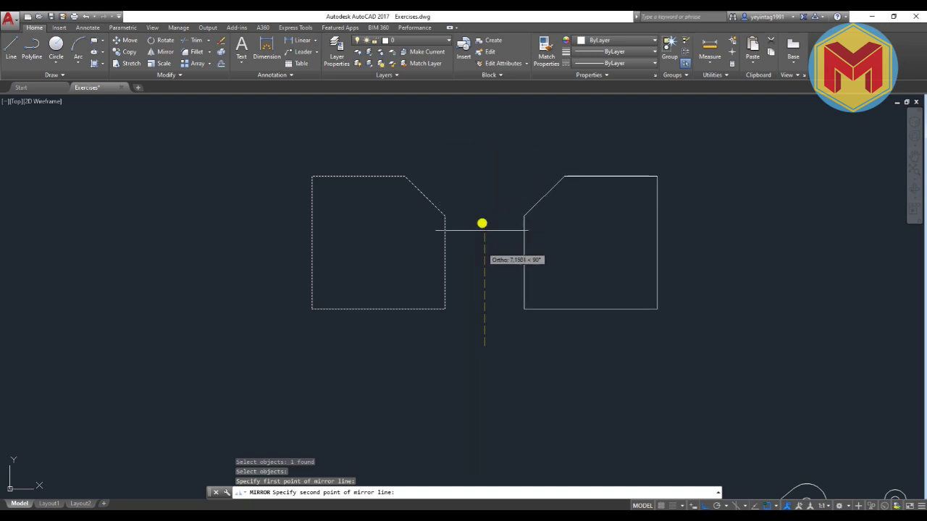
Toggle Ortho off and back on so the mirror line locks vertical
middle_drag(486, 239, 485, 262)
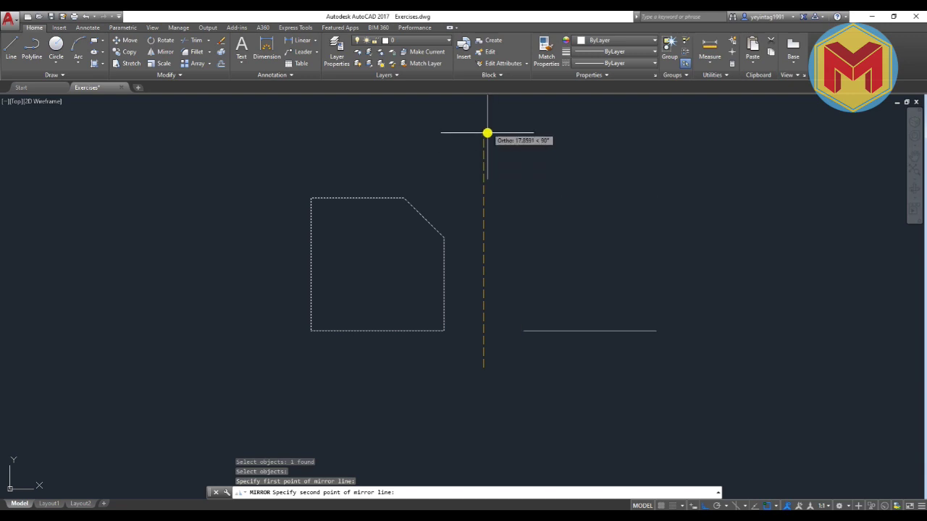
scroll(487, 134, down, 3)
scroll(488, 133, up, 1)
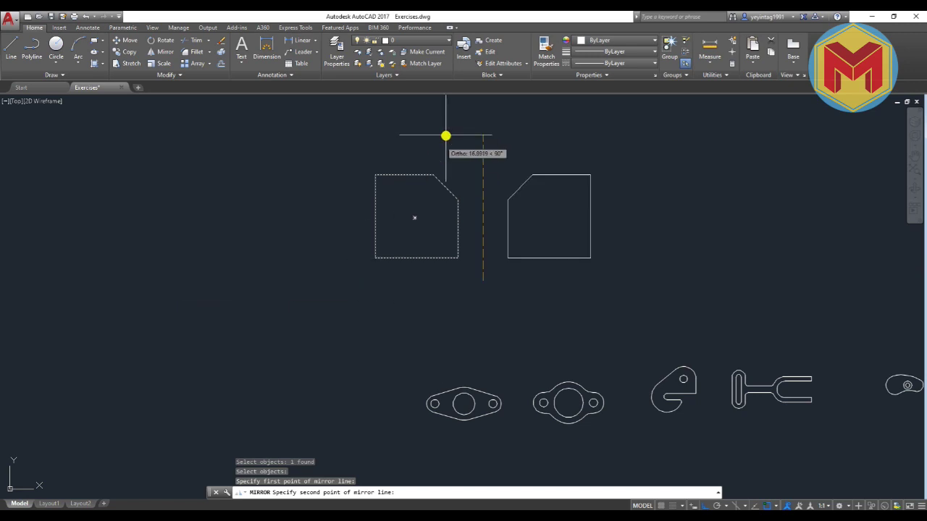
scroll(496, 274, up, 2)
scroll(485, 232, up, 2)
scroll(456, 319, down, 6)
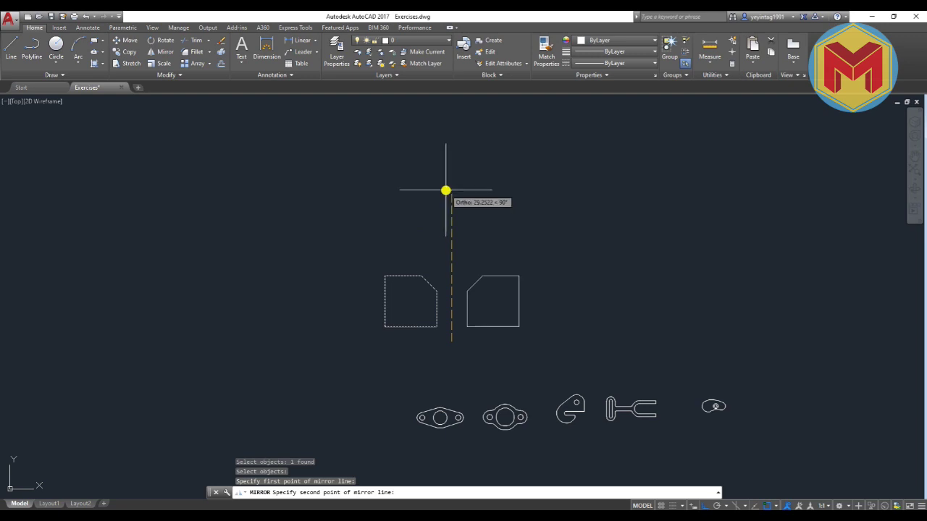
scroll(445, 250, up, 4)
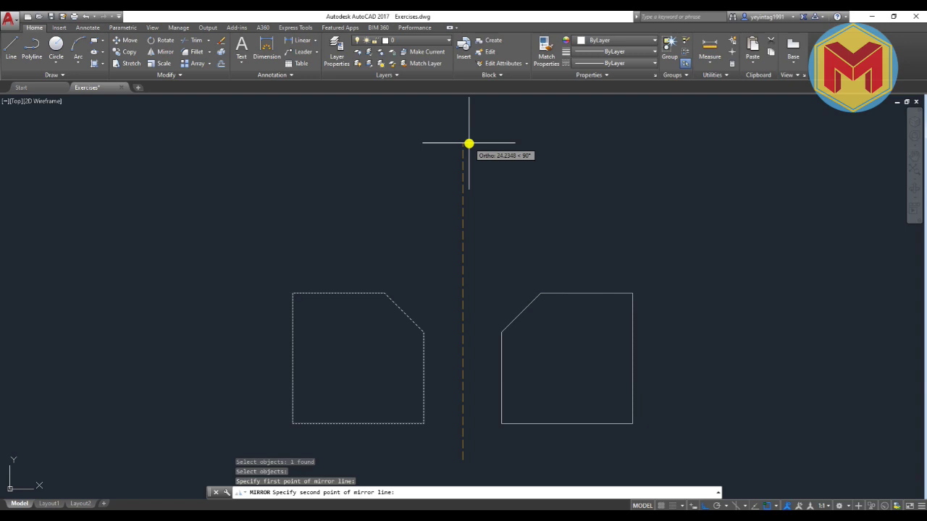
click(701, 505)
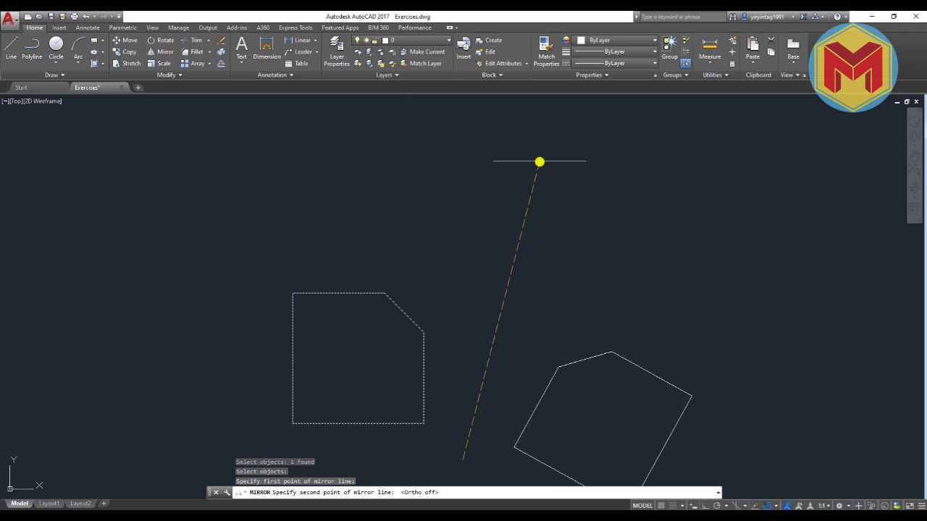
click(697, 505)
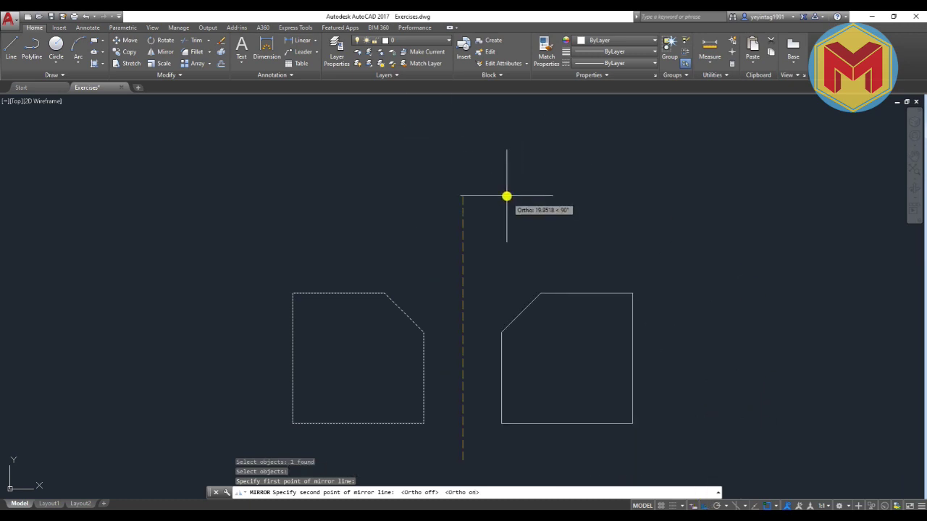
Set the vertical mirror line's second point and keep the original square
middle_drag(473, 215, 484, 166)
click(478, 153)
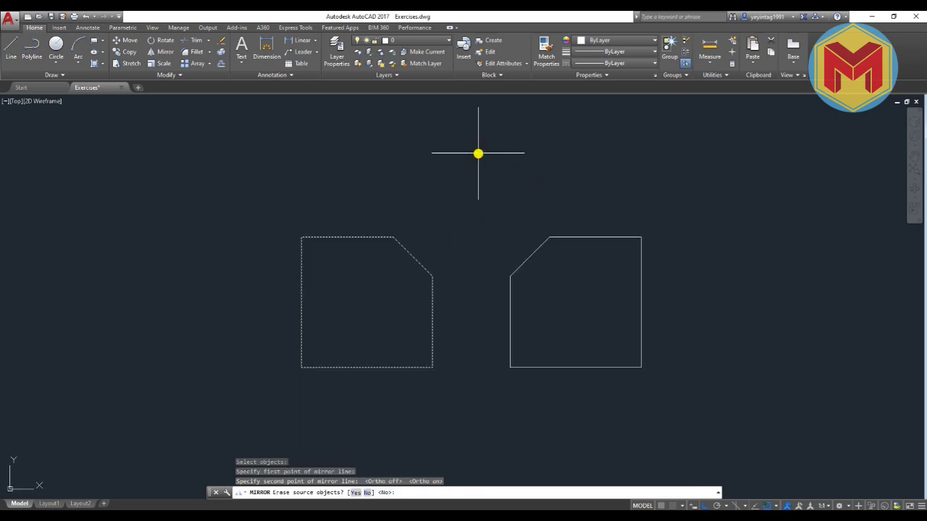
key(Return)
scroll(478, 153, down, 4)
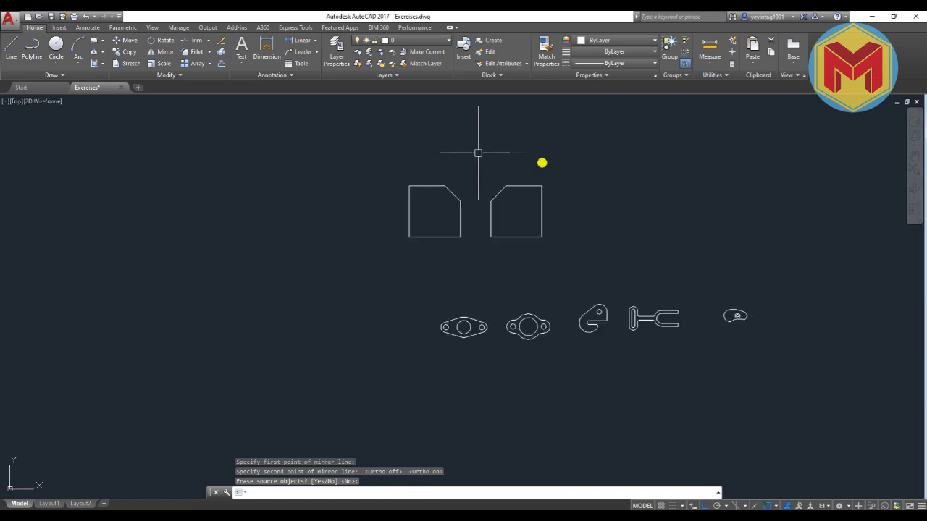
scroll(542, 162, up, 2)
middle_drag(566, 192, 546, 306)
scroll(470, 323, up, 2)
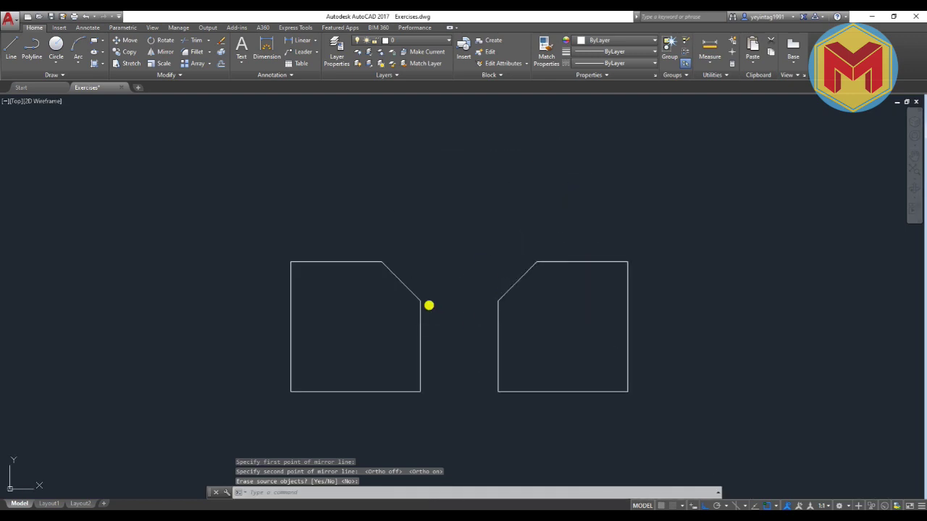
Move the left chamfered shape further to the left
scroll(604, 275, down, 2)
click(405, 329)
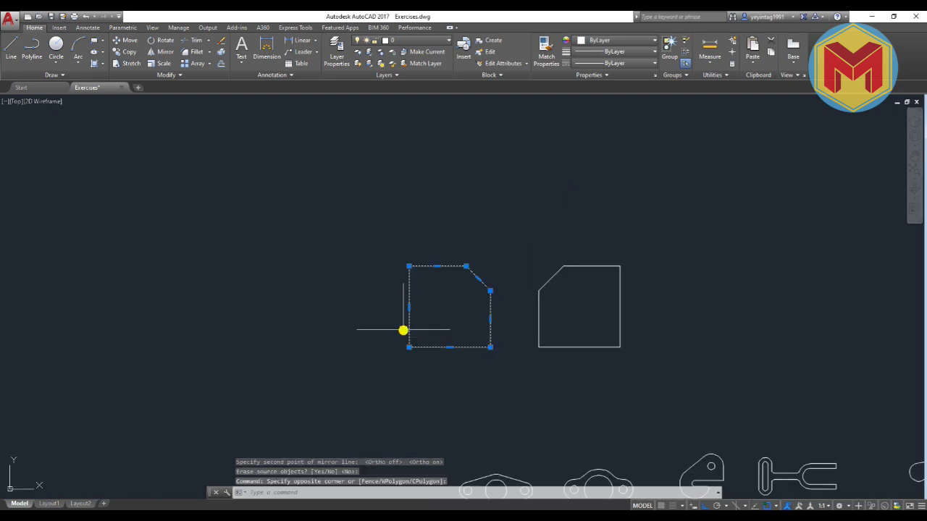
text(m)
key(Return)
click(441, 325)
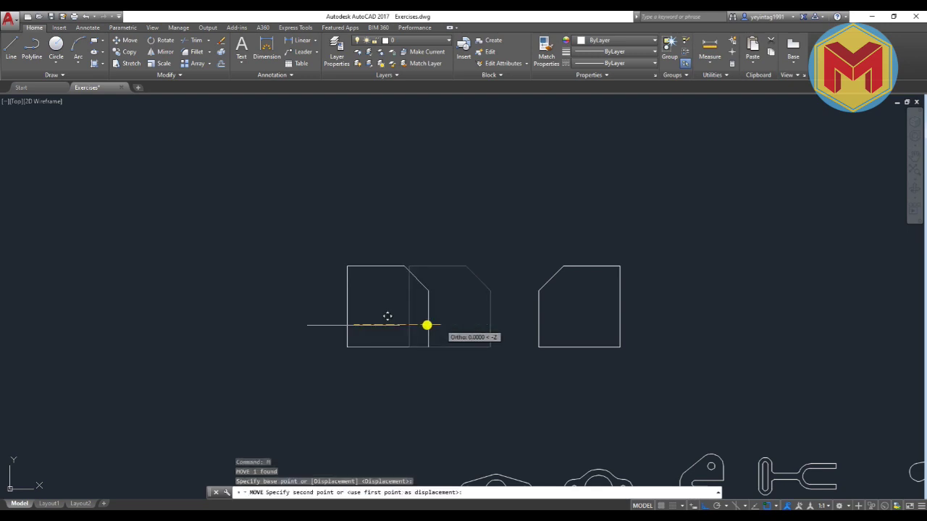
click(227, 347)
scroll(349, 335, up, 2)
middle_drag(350, 334, 341, 316)
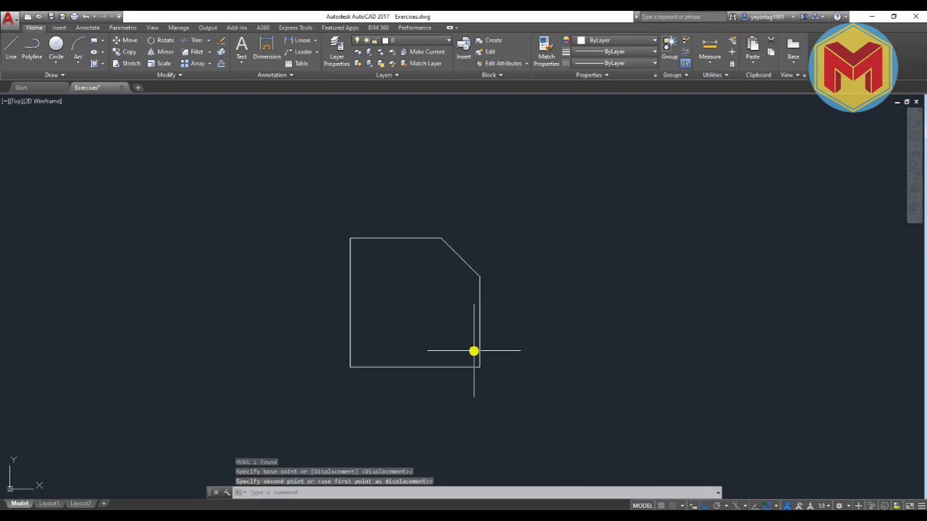
Mirror the chamfered shape about its right vertical edge, keeping the source
text(mi)
key(Return)
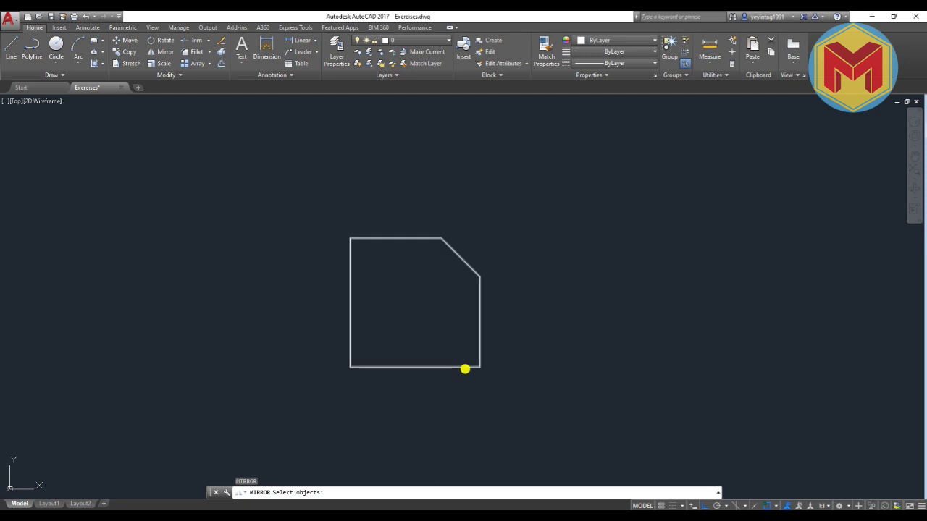
click(465, 369)
key(Return)
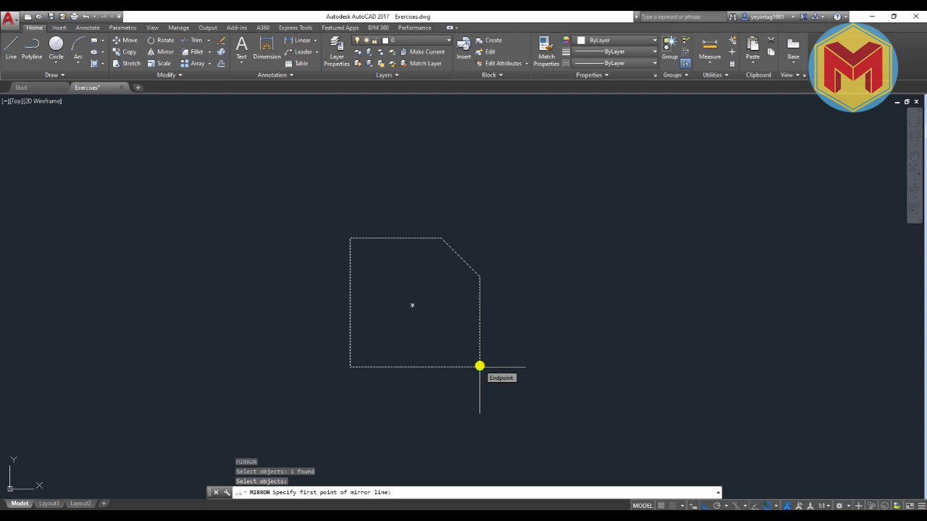
click(479, 366)
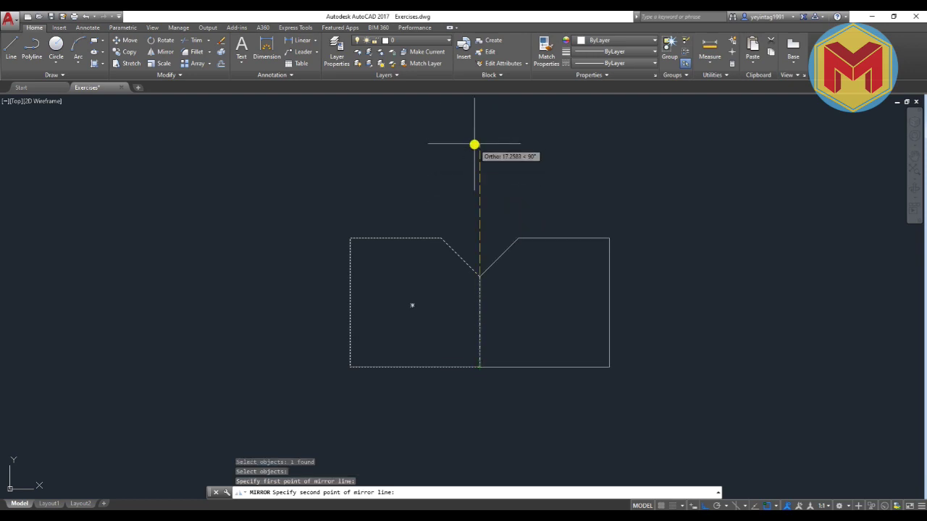
click(474, 144)
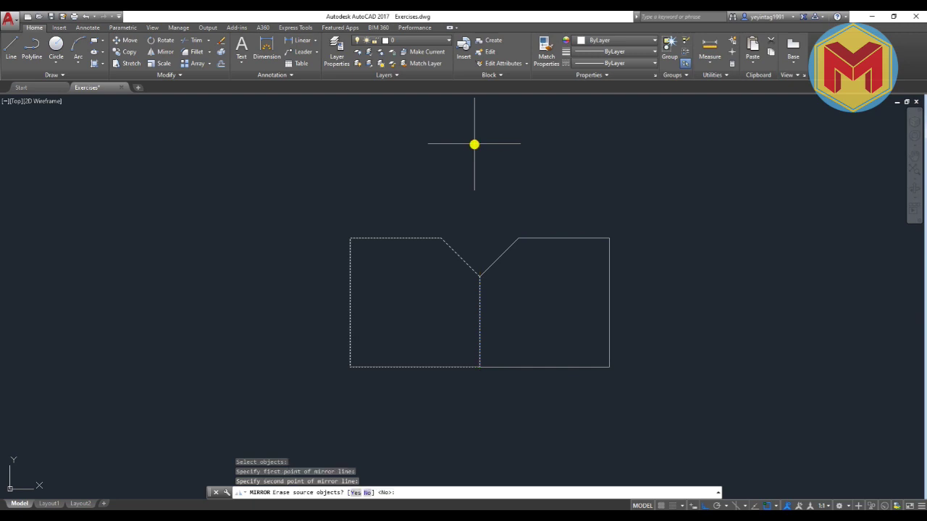
key(Return)
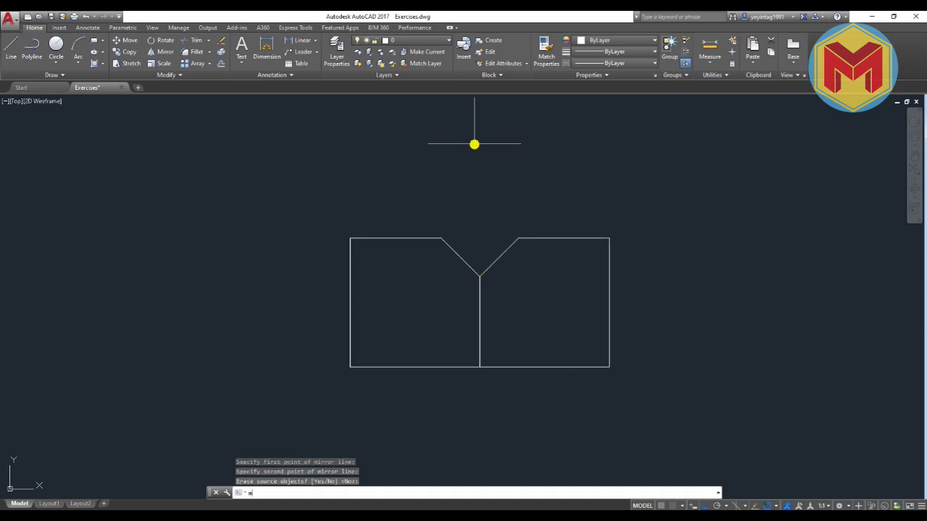
text(i)
key(Return)
Window-select both shapes and mirror them about their top edge, keeping the originals
click(612, 226)
click(413, 320)
key(Return)
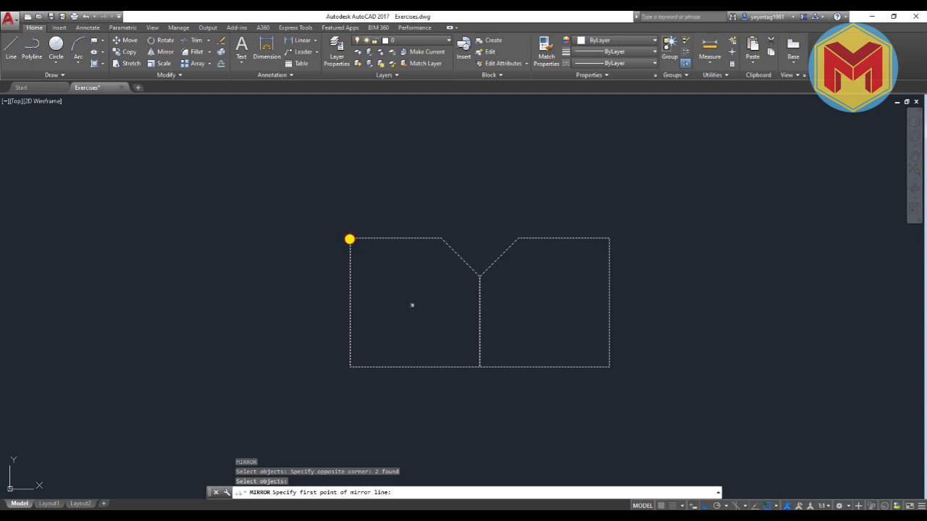
click(351, 238)
click(756, 240)
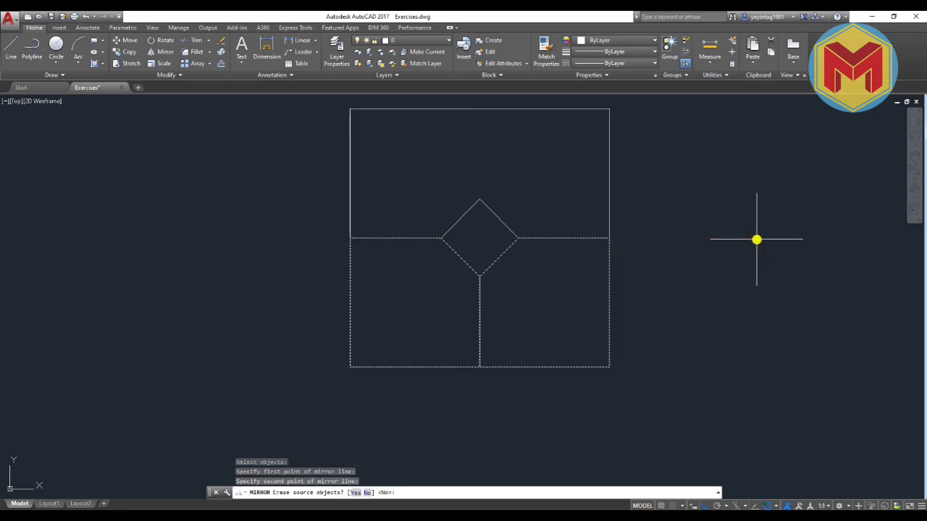
key(Return)
Pan across the drawing and window-select the four-square block, then cancel the selection
mouse_move(711, 268)
middle_down()
mouse_move(652, 315)
mouse_move(521, 304)
middle_up()
scroll(651, 314, down, 2)
middle_drag(492, 258, 619, 236)
click(663, 194)
click(259, 416)
key(Escape)
key(Escape)
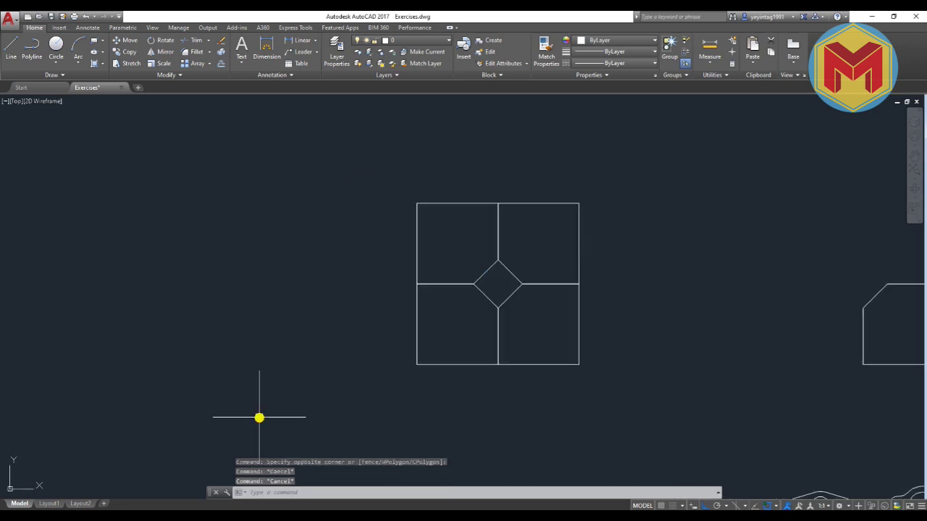
Mirror the 2×2 block about its left edge, keeping the originals
text(mi)
key(Return)
click(687, 158)
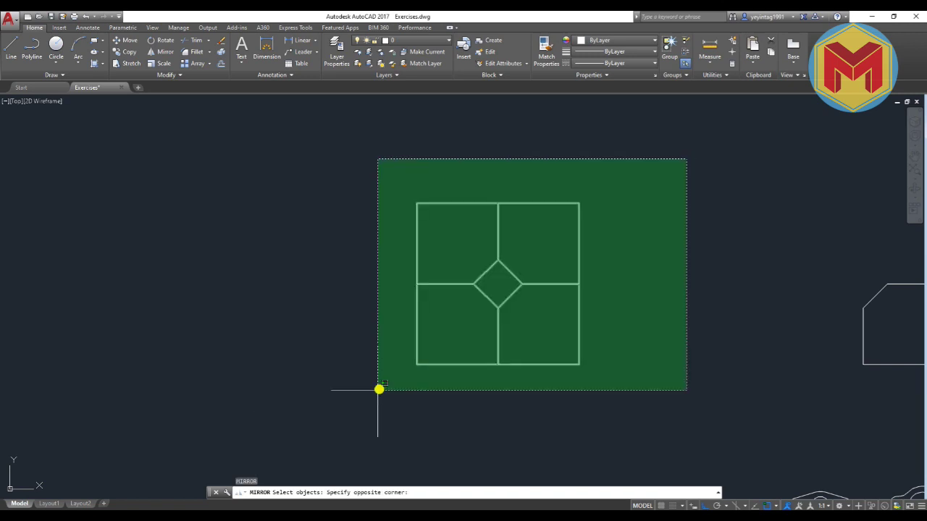
click(344, 424)
key(Return)
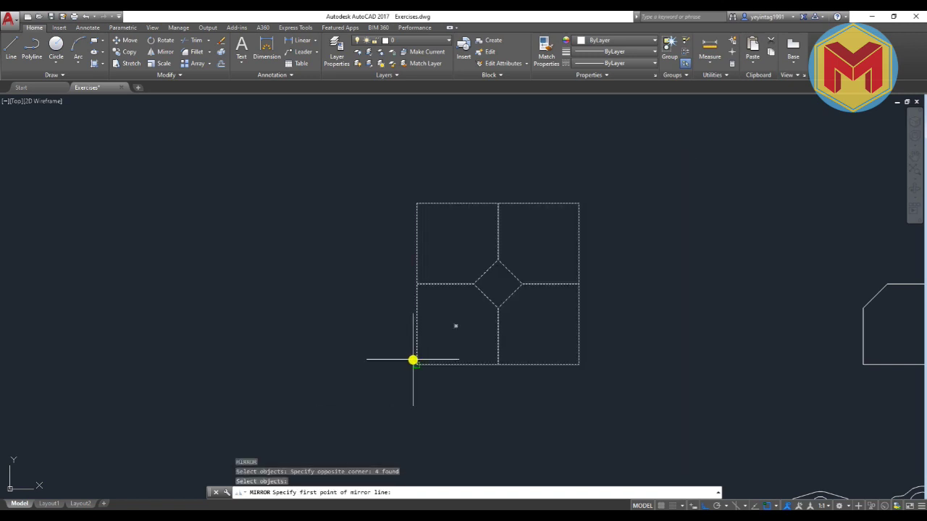
click(417, 364)
click(425, 162)
key(Return)
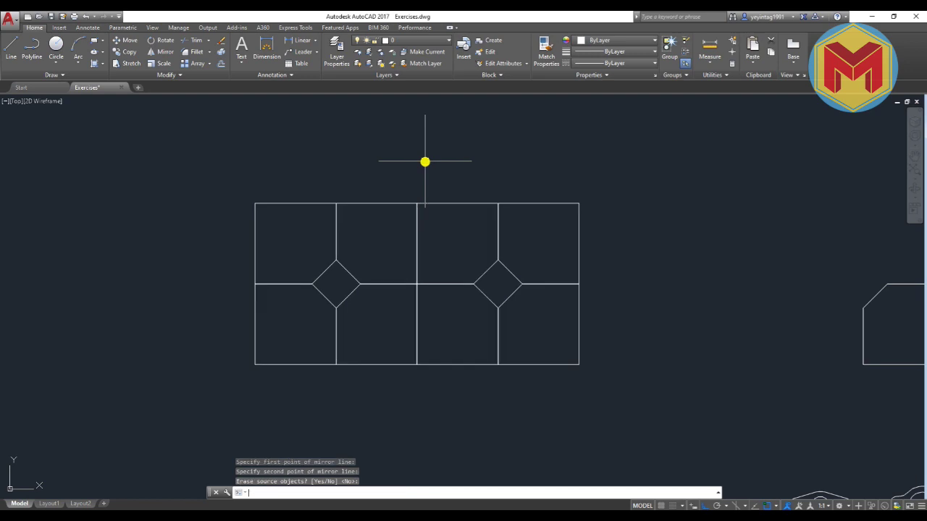
Mirror the bottom row of squares about the grid's bottom edge, keeping the originals
mouse_move(598, 274)
middle_down()
mouse_move(621, 314)
mouse_move(656, 220)
middle_up()
click(694, 310)
key(Escape)
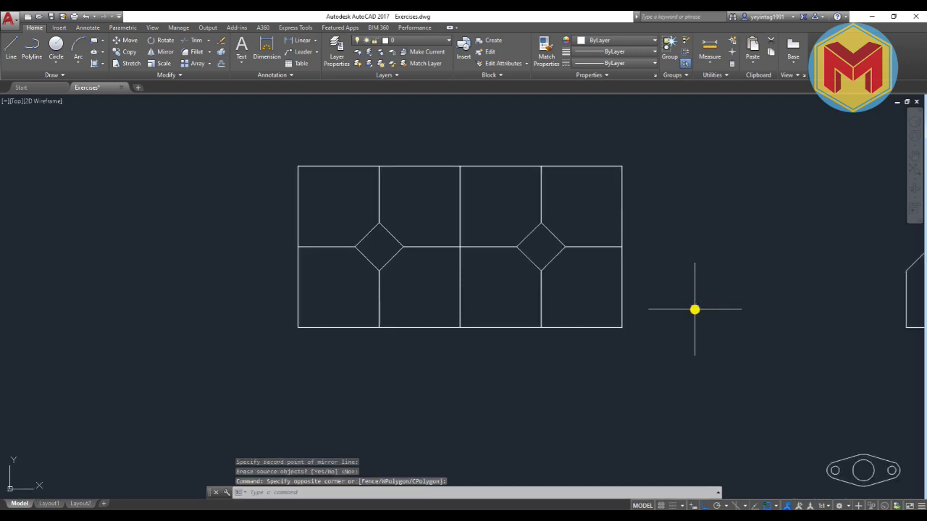
key(Return)
click(693, 313)
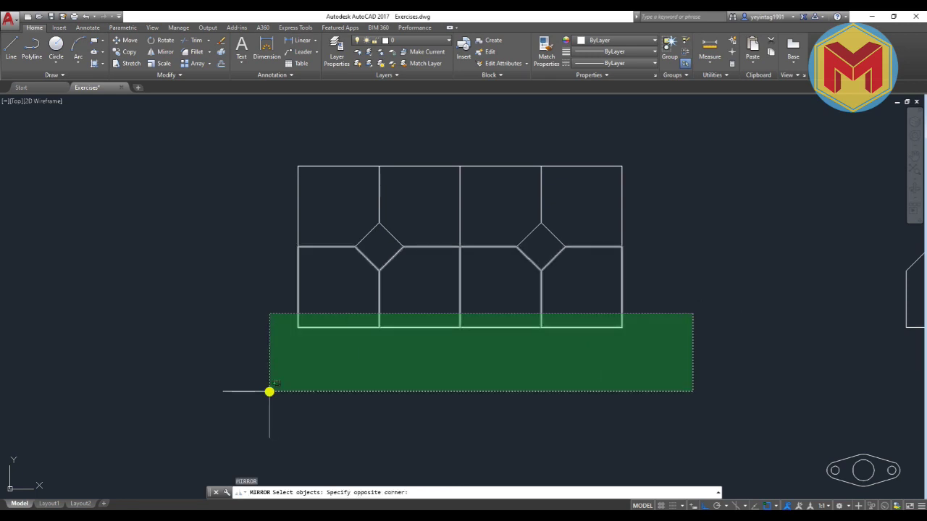
click(250, 392)
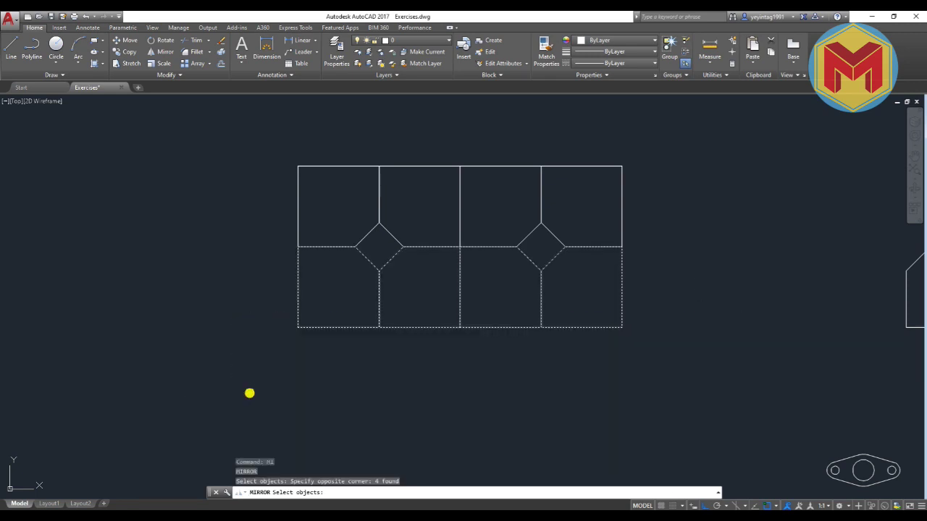
key(Return)
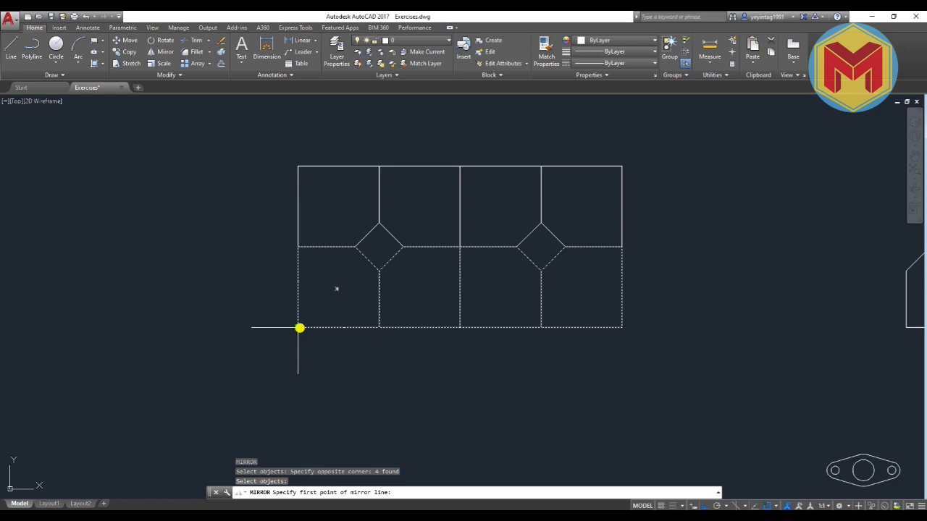
click(299, 328)
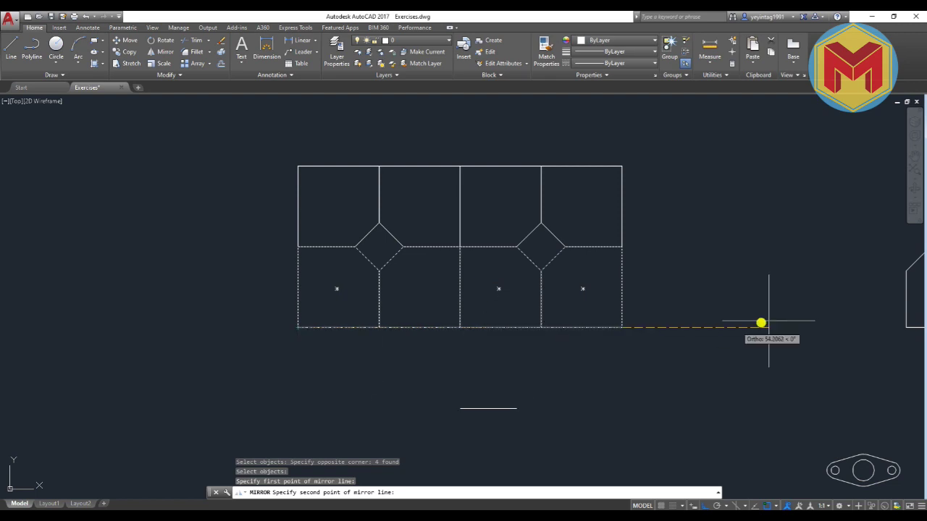
click(807, 310)
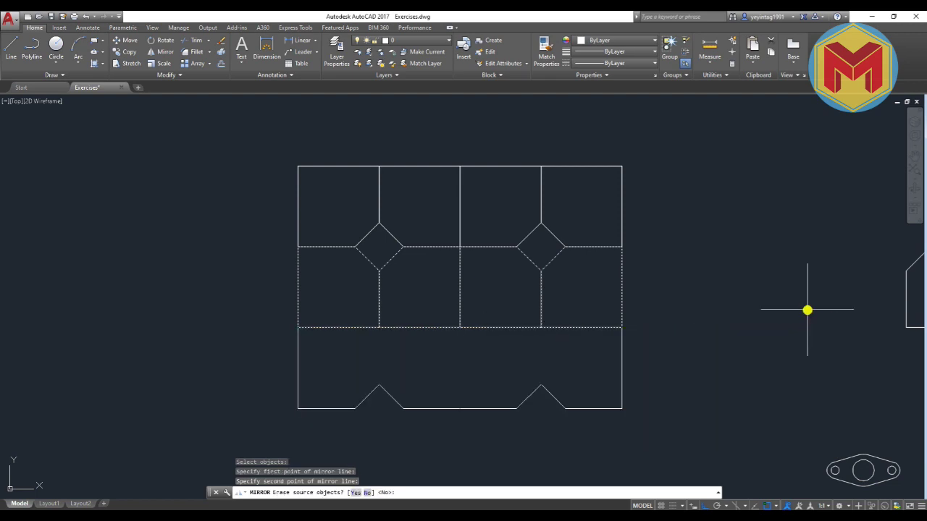
key(Return)
middle_drag(779, 331, 763, 282)
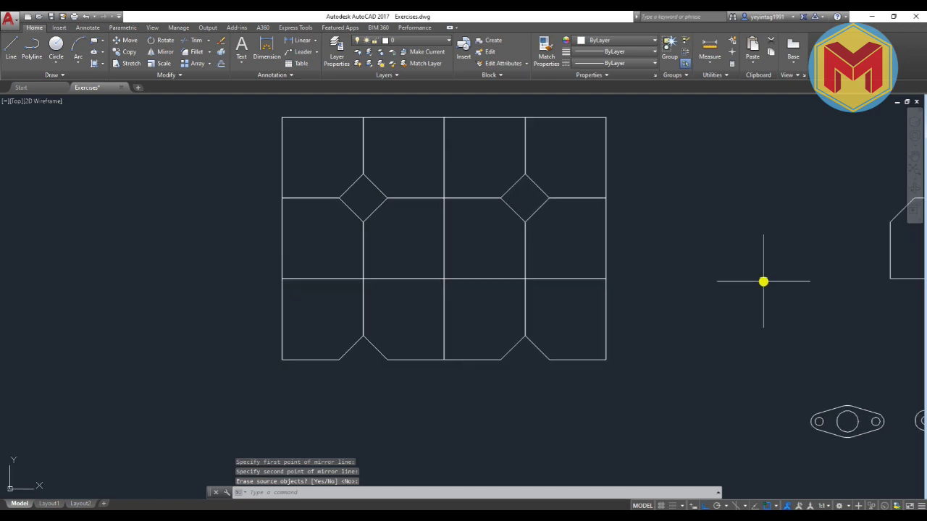
Mirror the grid's top row of notched squares upward about a horizontal line, keeping the originals
key(Return)
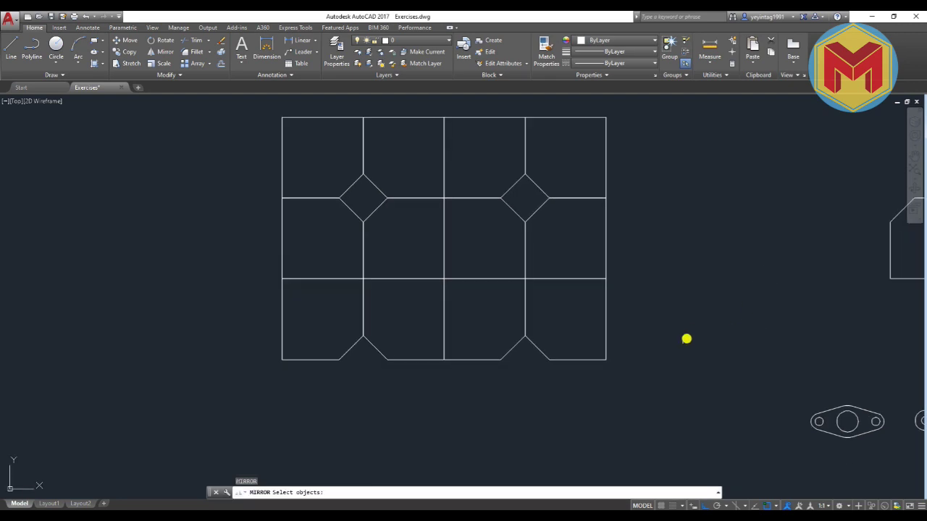
middle_drag(686, 339, 684, 312)
scroll(676, 354, down, 2)
click(686, 194)
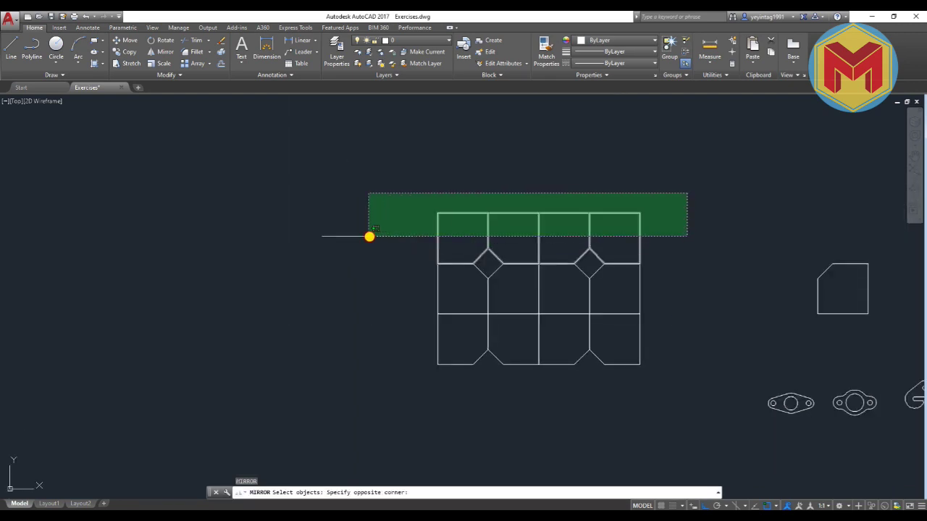
click(367, 236)
scroll(475, 237, up, 4)
middle_drag(473, 238, 416, 306)
key(Return)
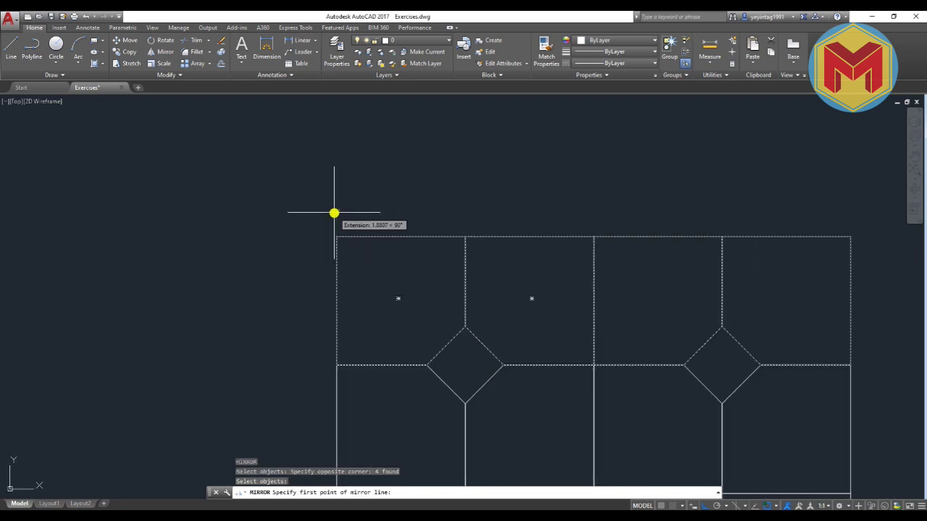
click(334, 213)
scroll(334, 213, down, 3)
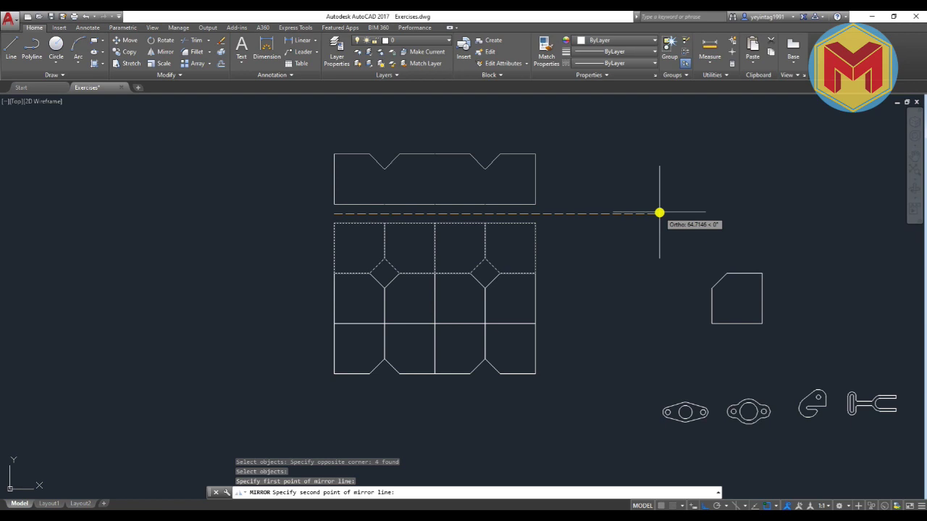
scroll(595, 215, up, 2)
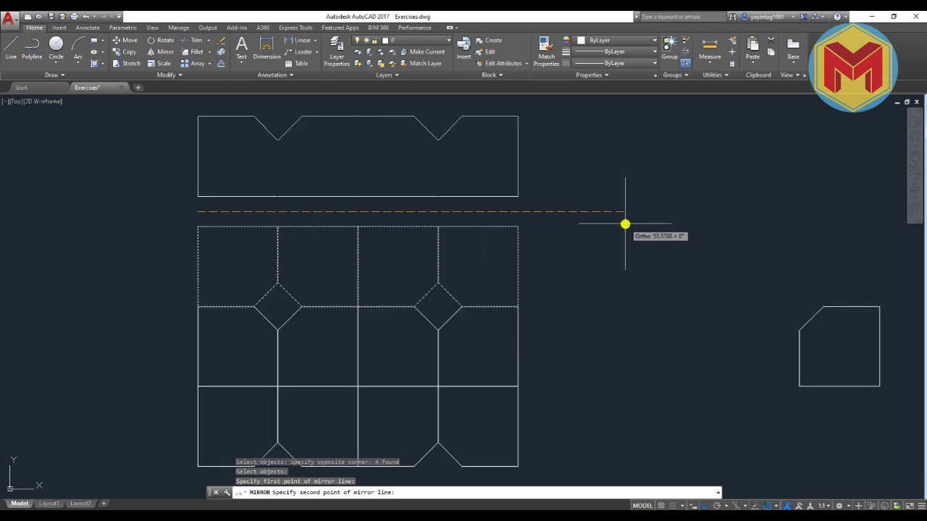
click(625, 225)
key(Return)
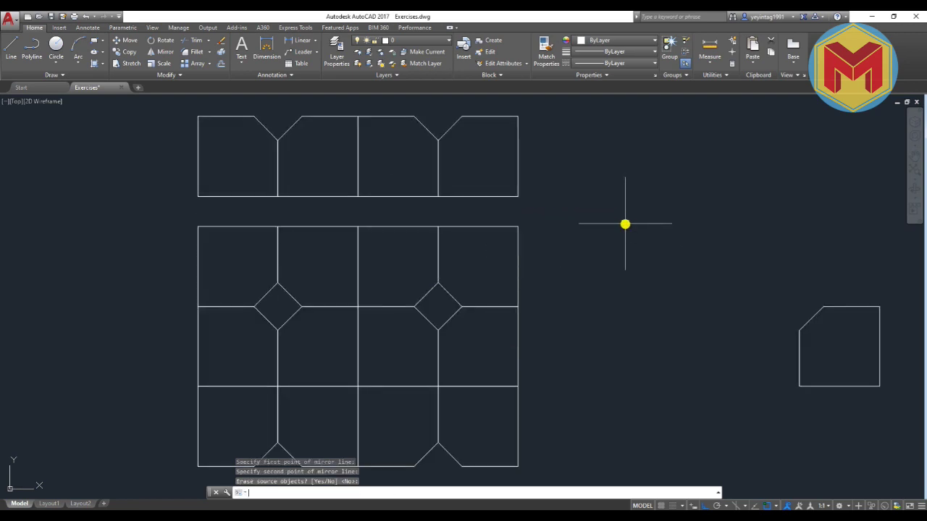
scroll(626, 224, down, 3)
Highlight the Rotate entry with shortcut RO in the notes PDF, then minimize Edge
scroll(625, 224, up, 2)
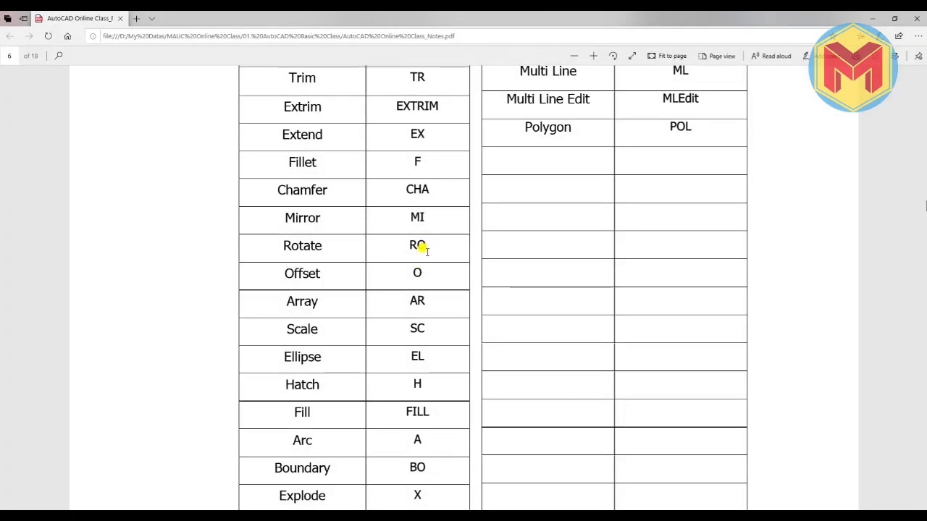
drag(427, 251, 334, 260)
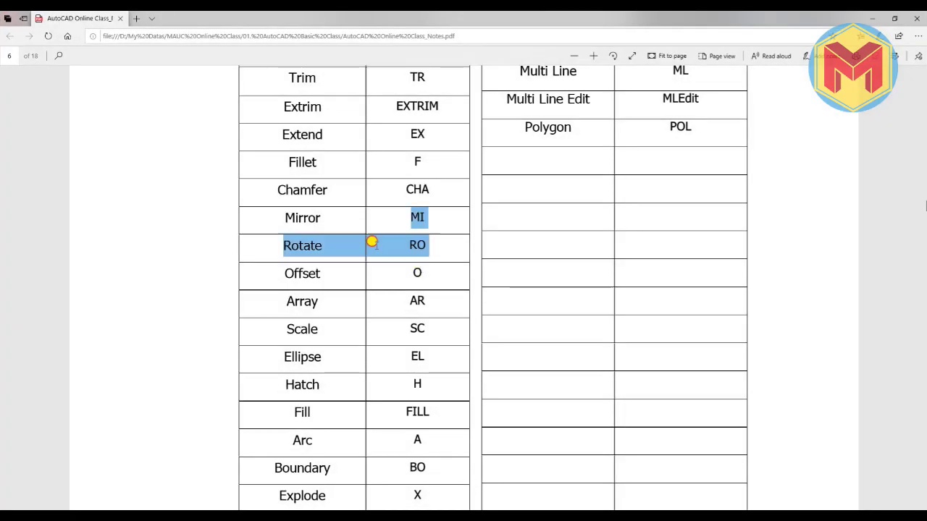
click(437, 254)
drag(427, 239, 261, 239)
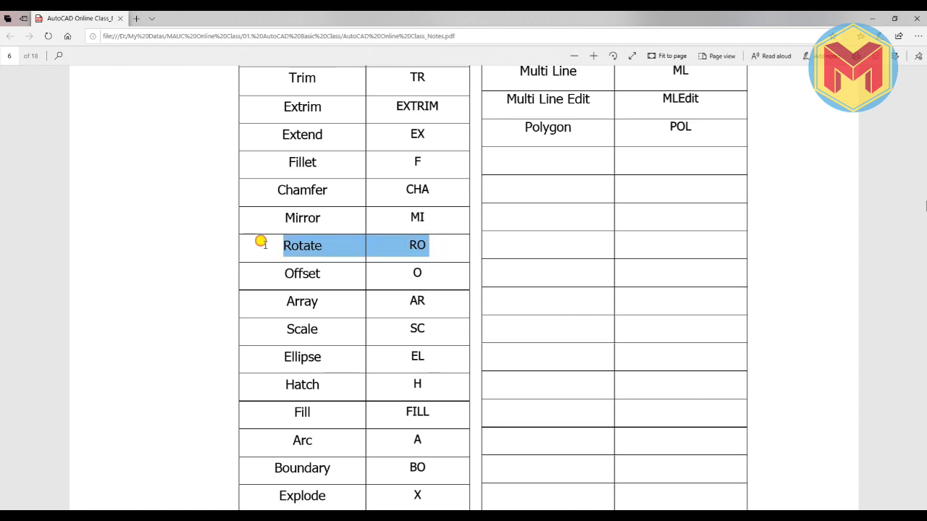
click(438, 260)
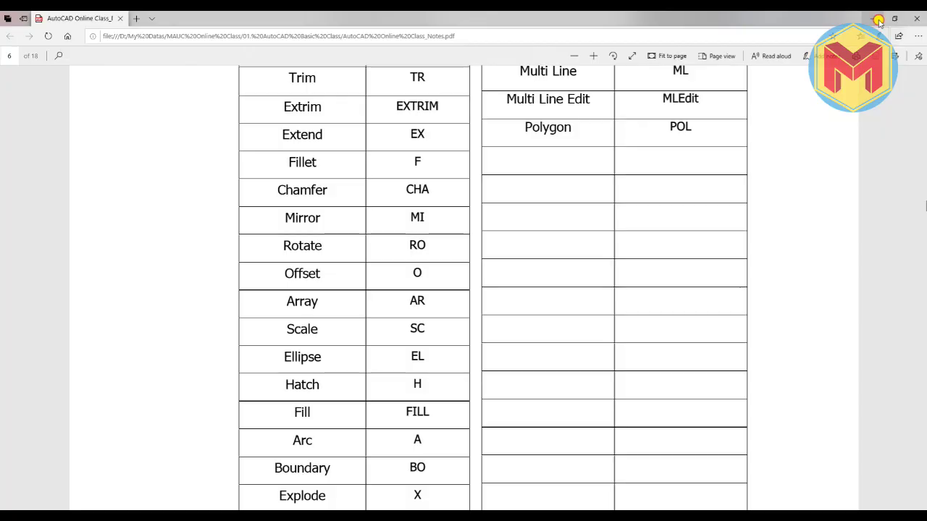
click(878, 18)
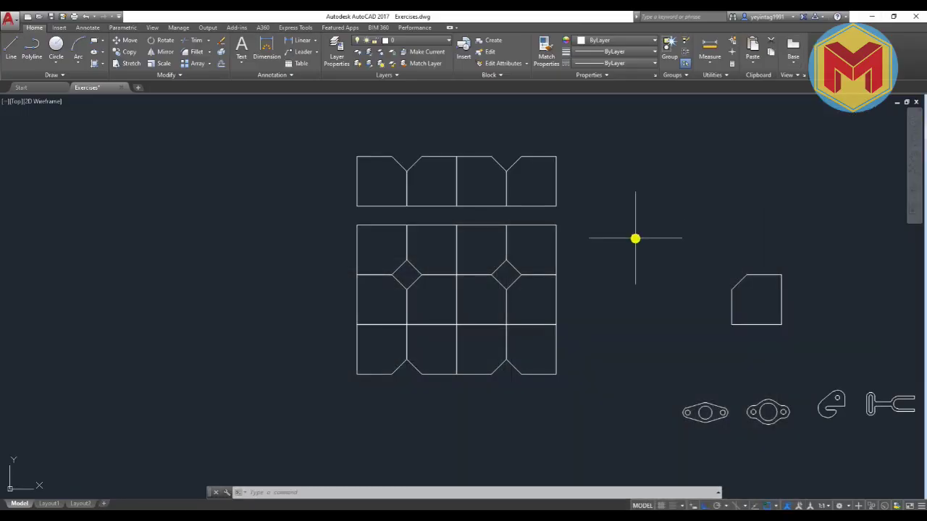
Draw a single horizontal line with L in the empty space above the tile pattern
scroll(548, 254, down, 2)
mouse_move(546, 258)
middle_down()
mouse_move(540, 273)
mouse_move(346, 321)
middle_up()
scroll(548, 249, up, 2)
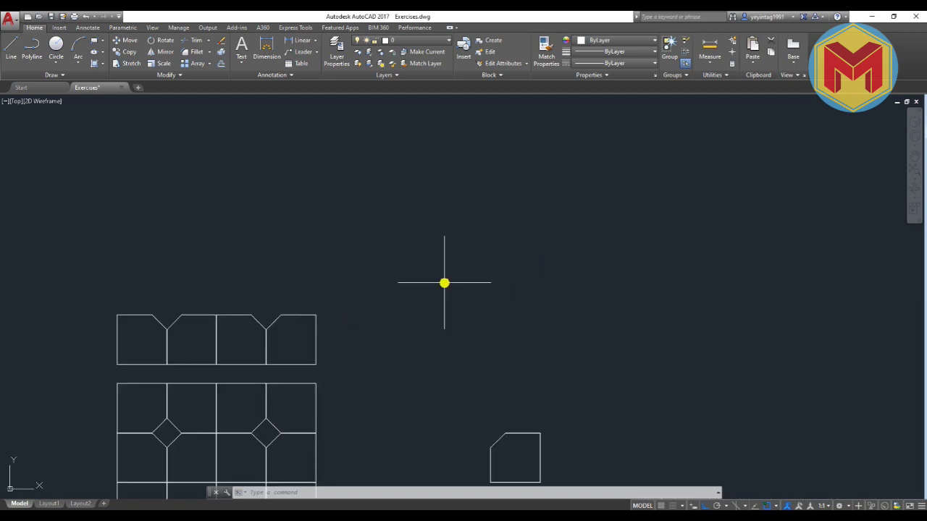
text(l)
key(Return)
click(409, 210)
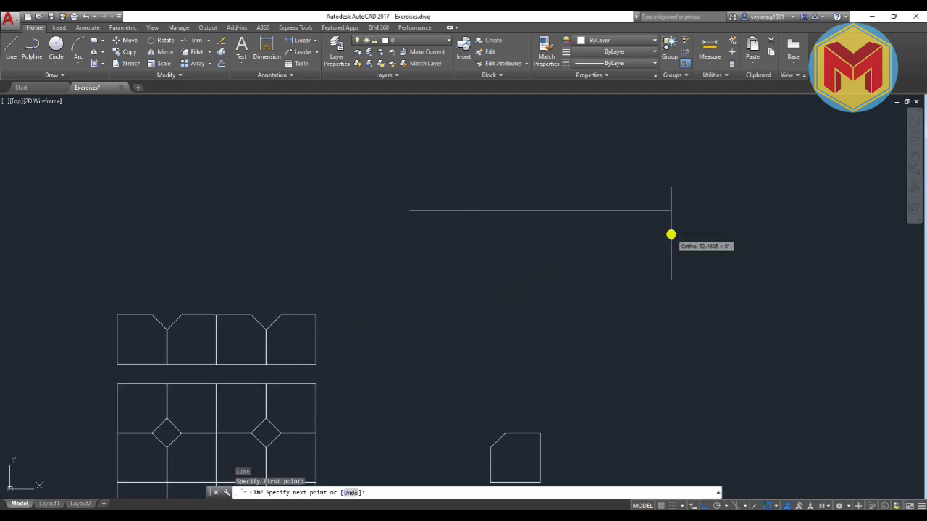
click(671, 234)
key(Return)
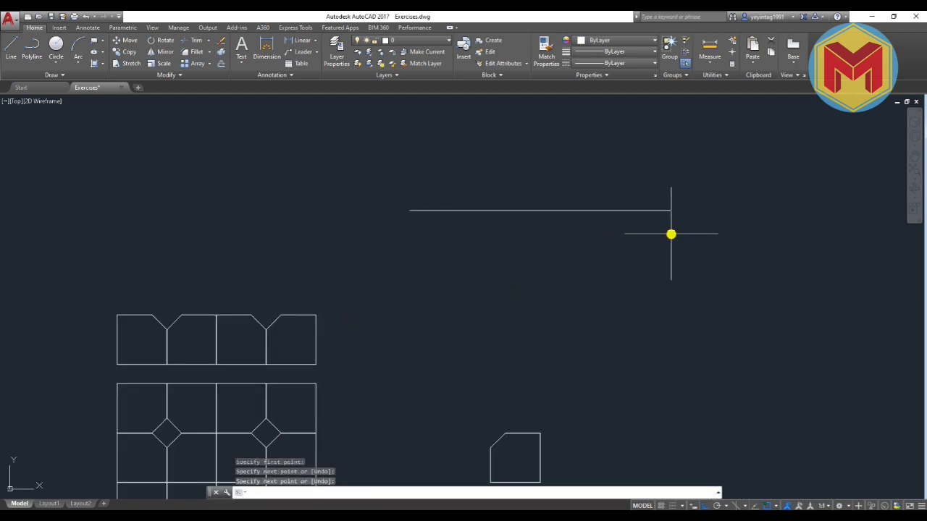
scroll(671, 234, up, 2)
middle_drag(672, 234, 588, 333)
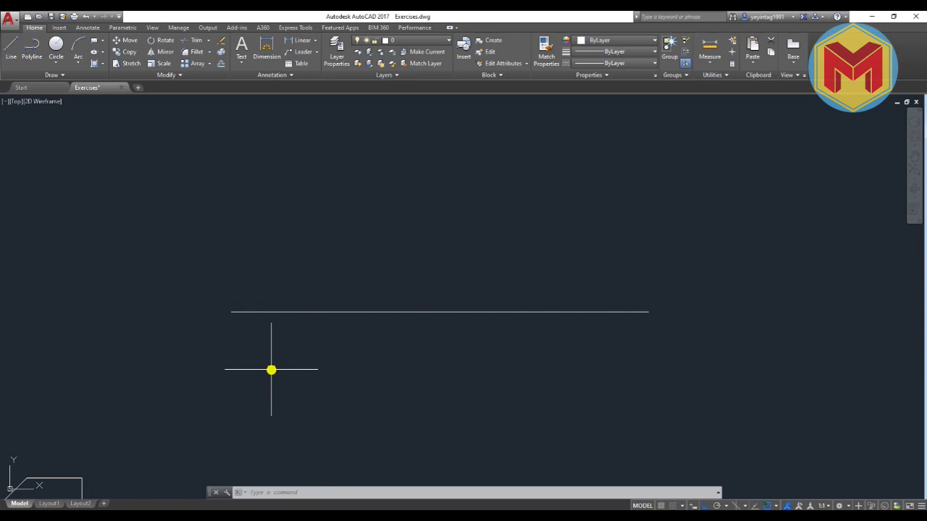
text(RO)
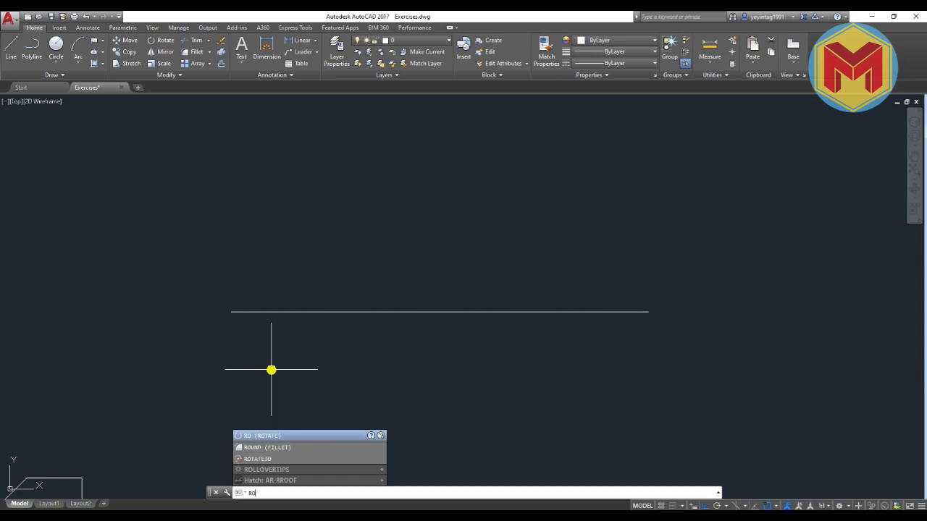
key(Return)
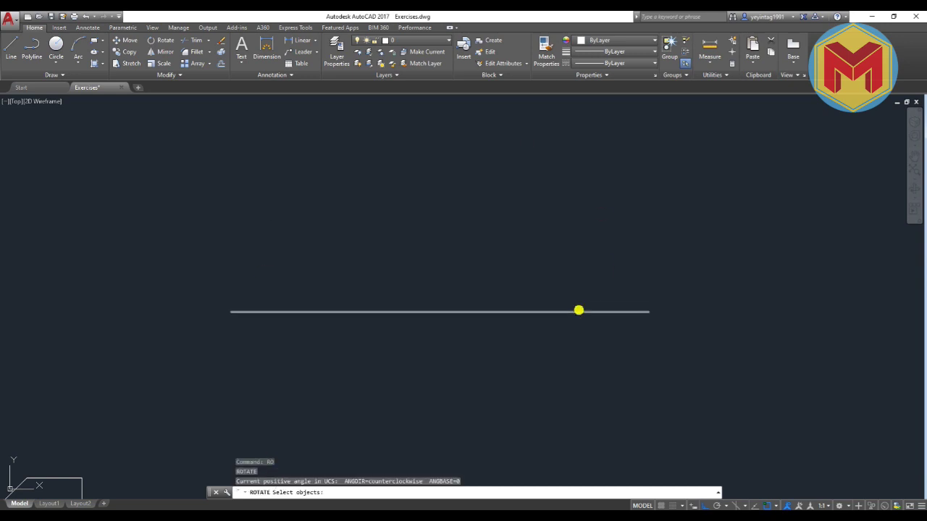
click(578, 312)
key(Return)
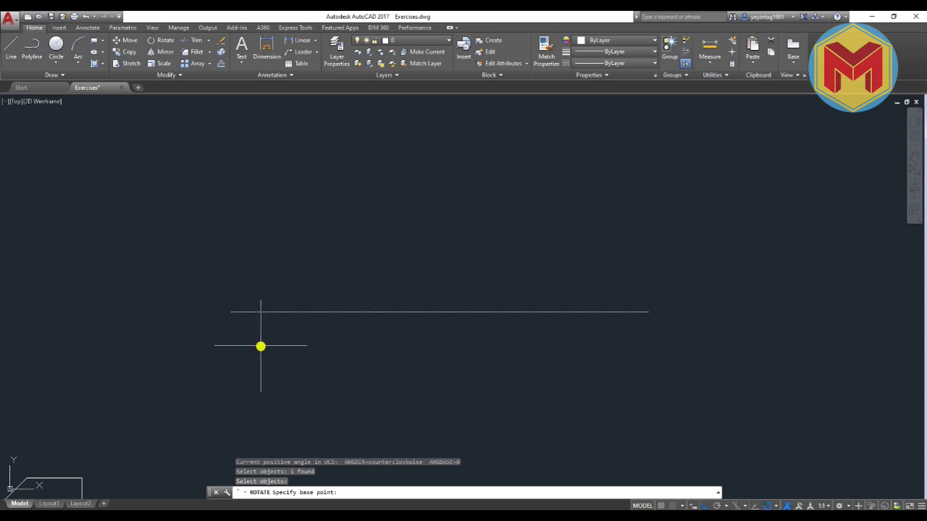
click(231, 311)
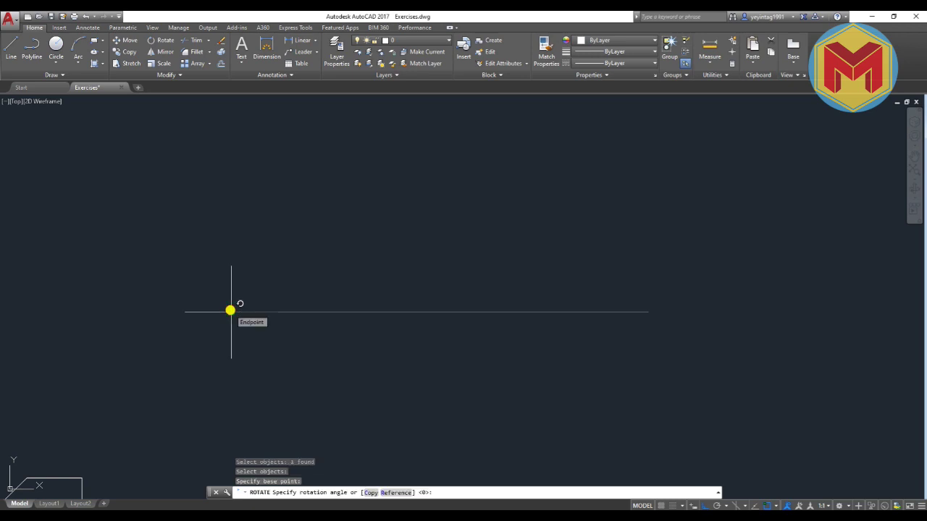
key(F8)
scroll(449, 199, down, 3)
scroll(532, 155, down, 4)
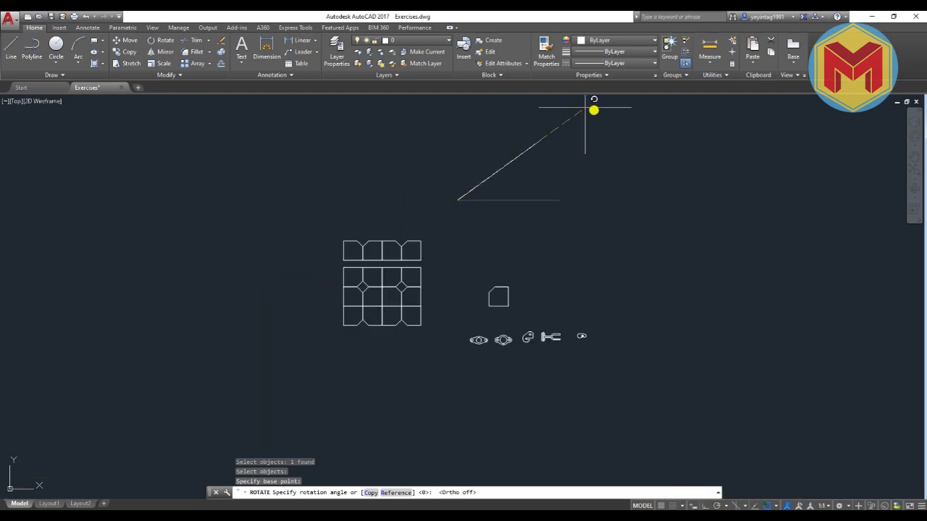
scroll(514, 98, up, 4)
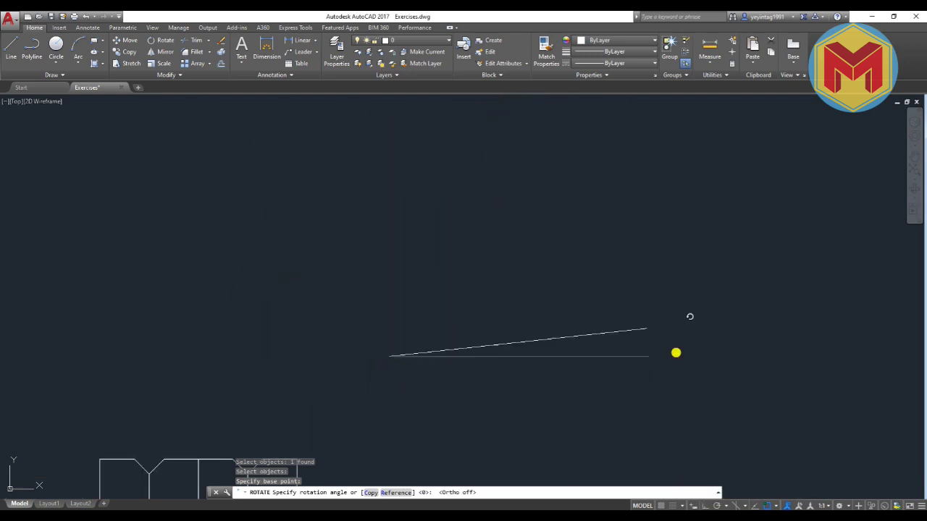
key(Escape)
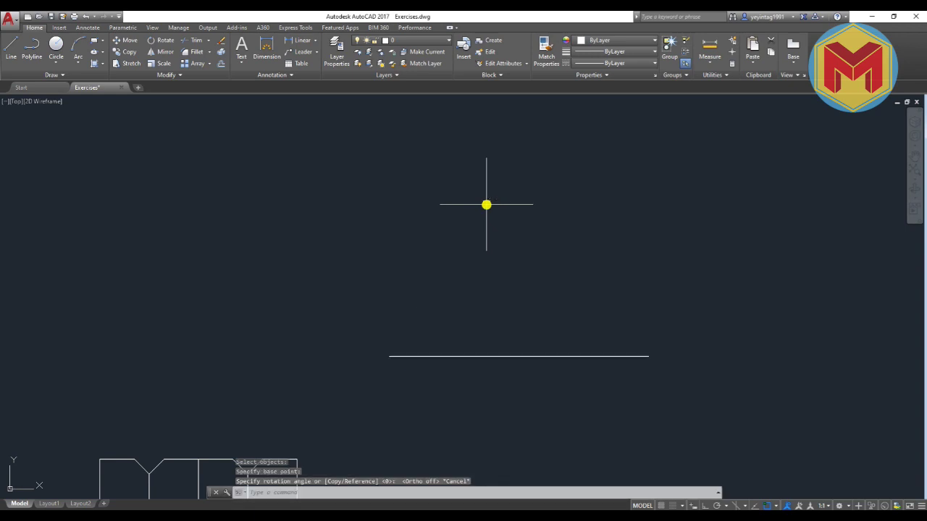
Move the horizontal line down and to the right to a new position
click(581, 405)
click(543, 244)
text(m)
key(Return)
click(543, 244)
click(562, 374)
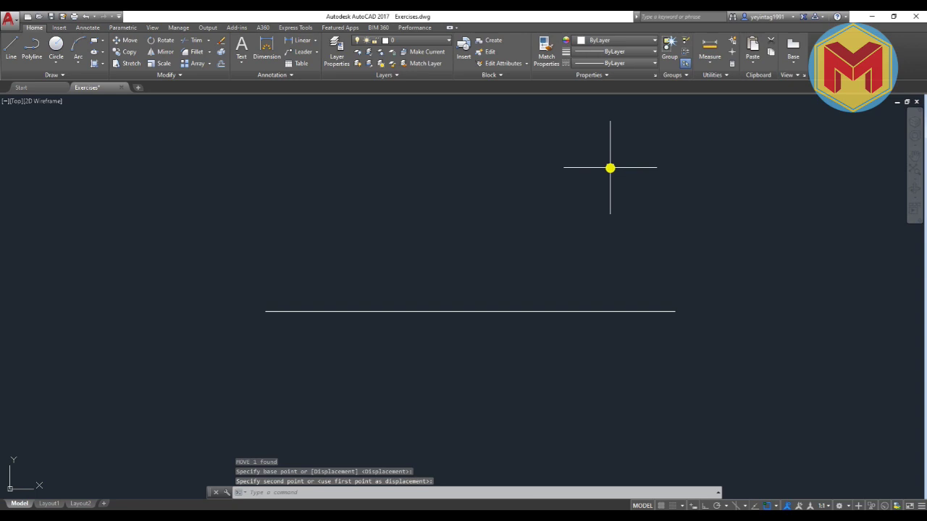
Start rotating the line about its right end, then cancel the rotation
text(ro)
key(Return)
click(610, 167)
click(465, 374)
key(Return)
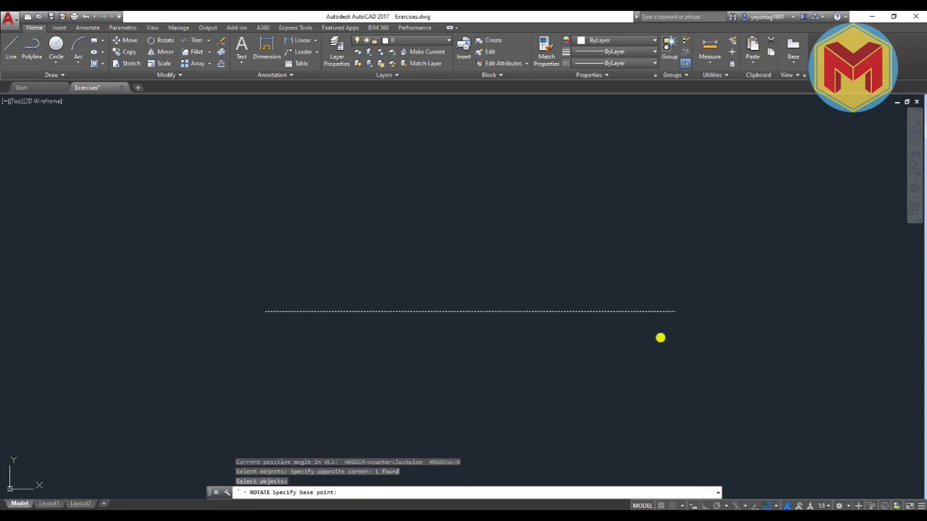
click(675, 312)
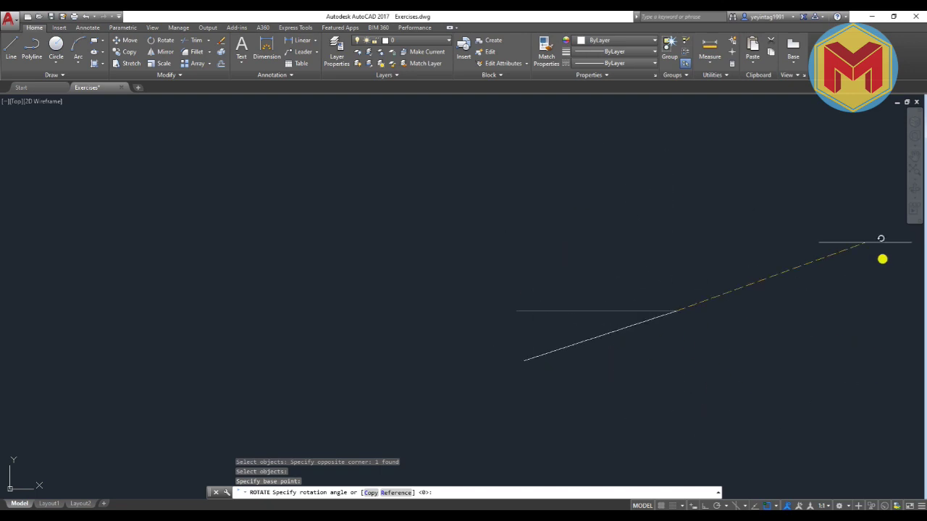
key(Escape)
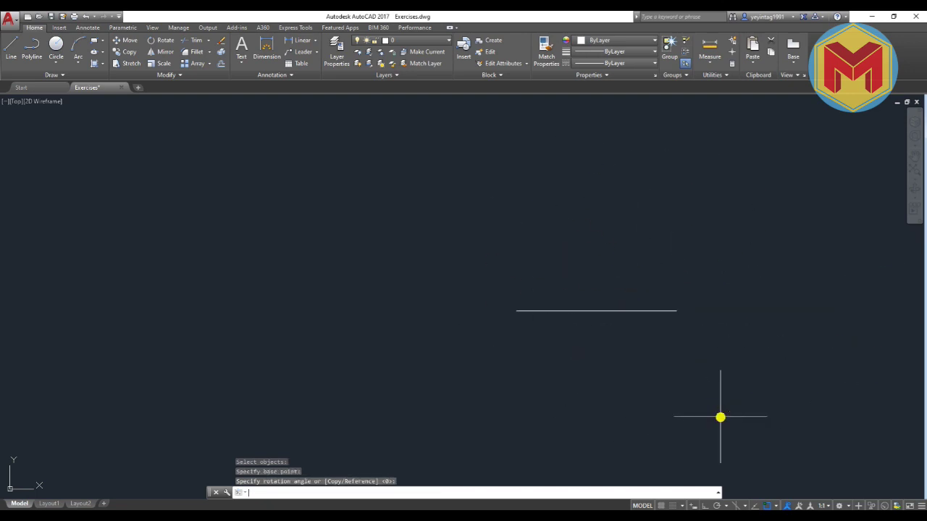
Rotate the line 0° about its midpoint, then start Rotate on it again
click(702, 415)
click(552, 218)
key(Return)
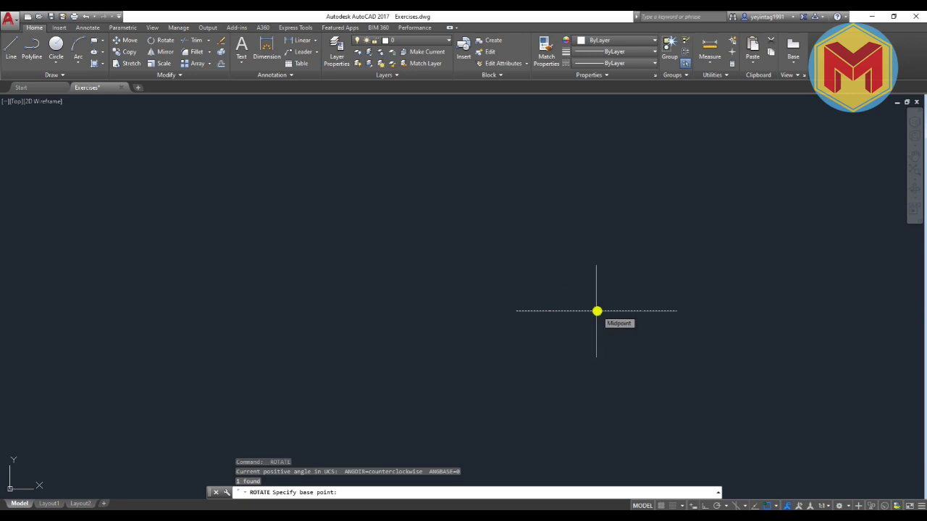
click(597, 311)
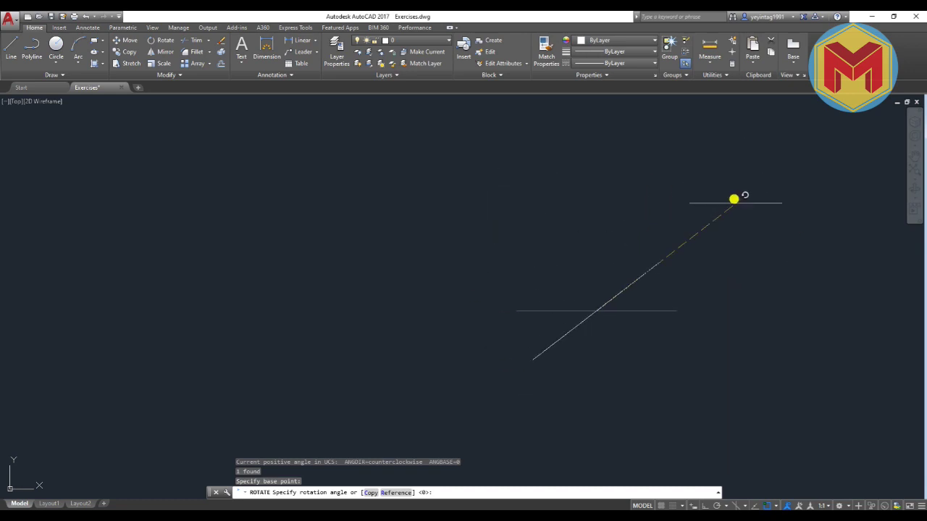
key(Return)
click(623, 311)
key(Return)
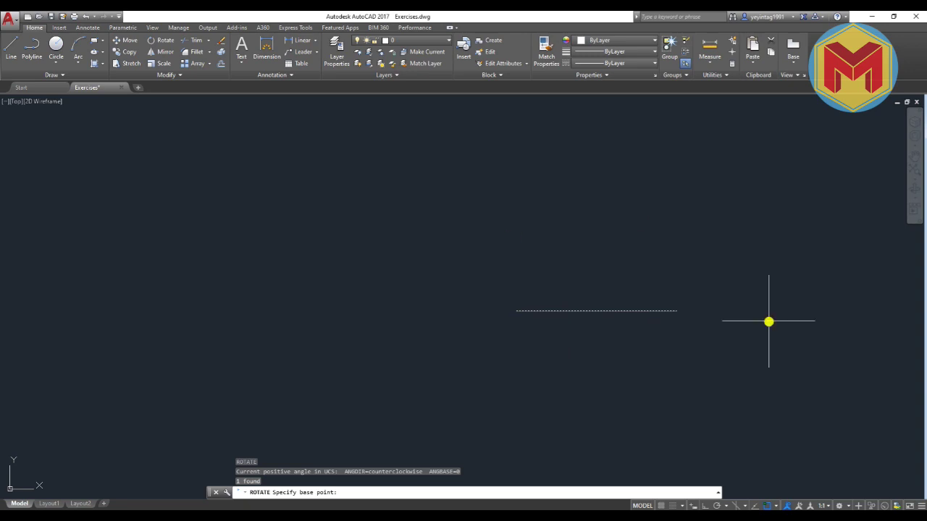
click(393, 315)
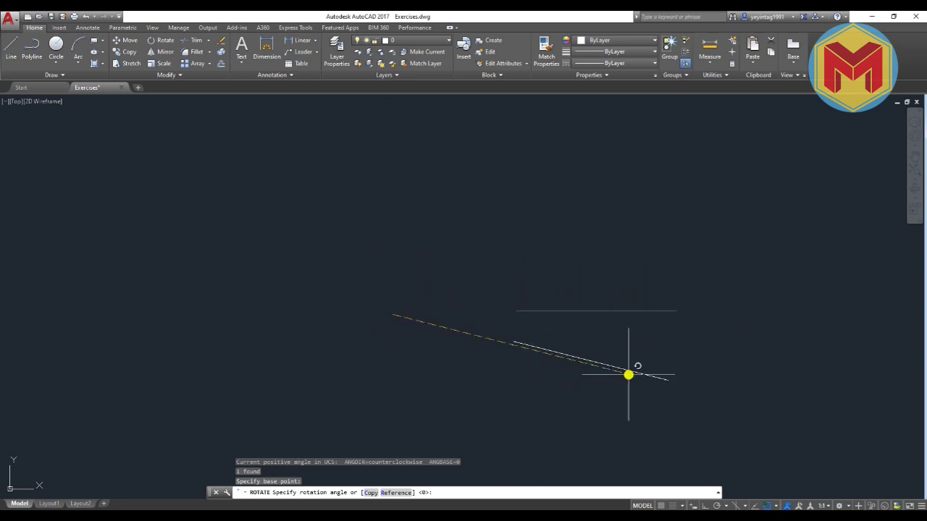
key(Escape)
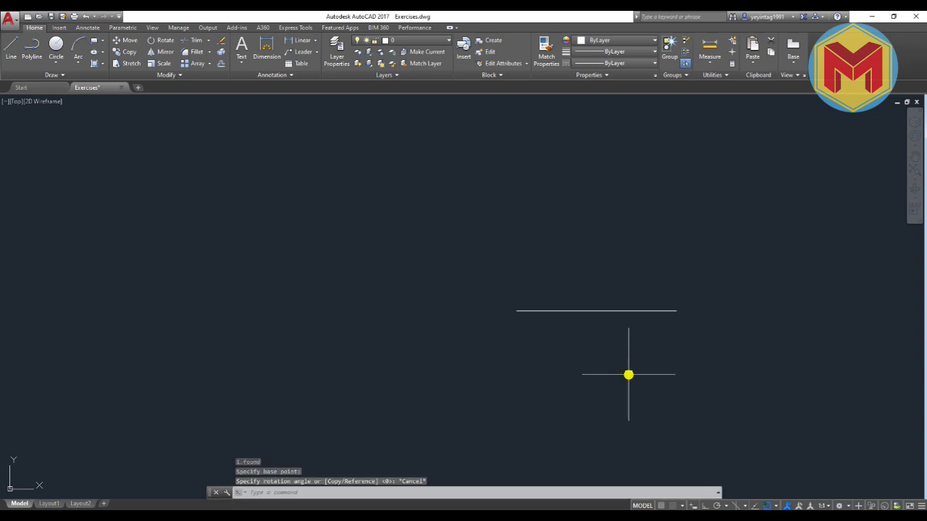
text(RO)
key(Return)
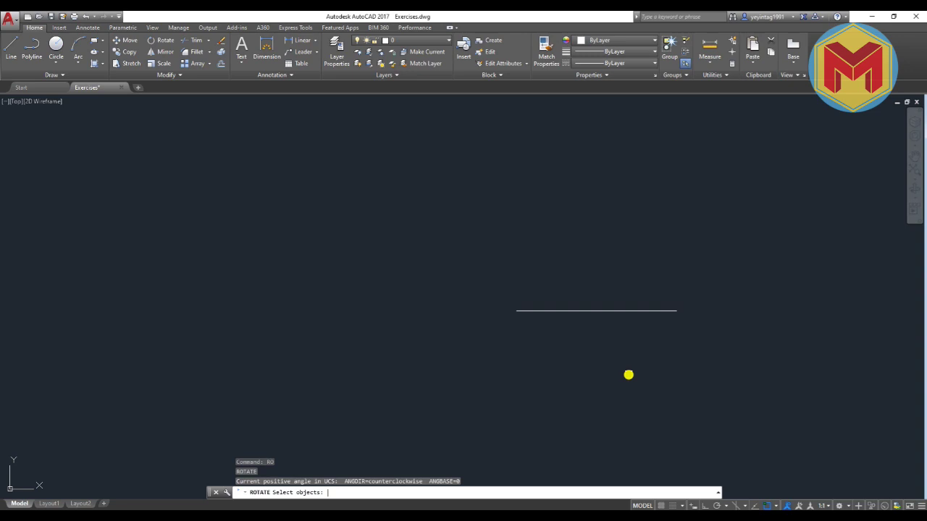
scroll(776, 410, up, 2)
click(656, 352)
click(442, 202)
key(Return)
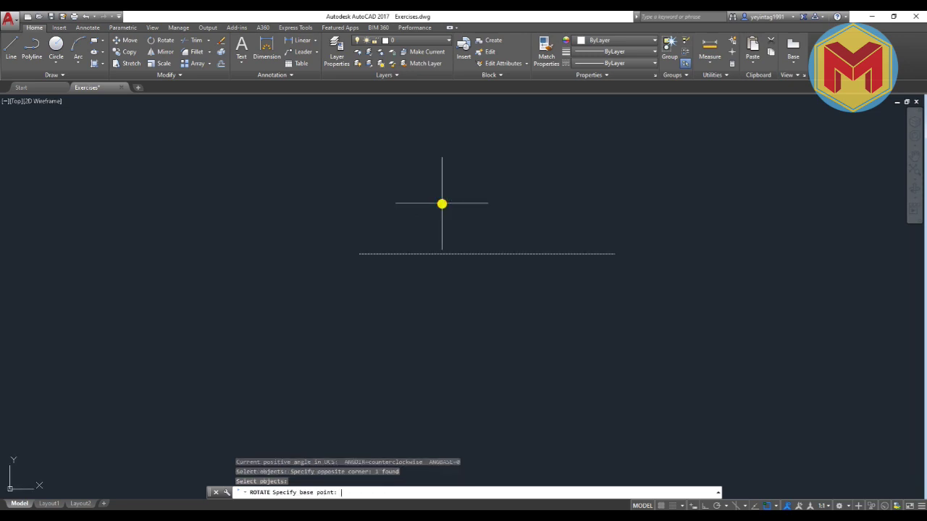
click(359, 253)
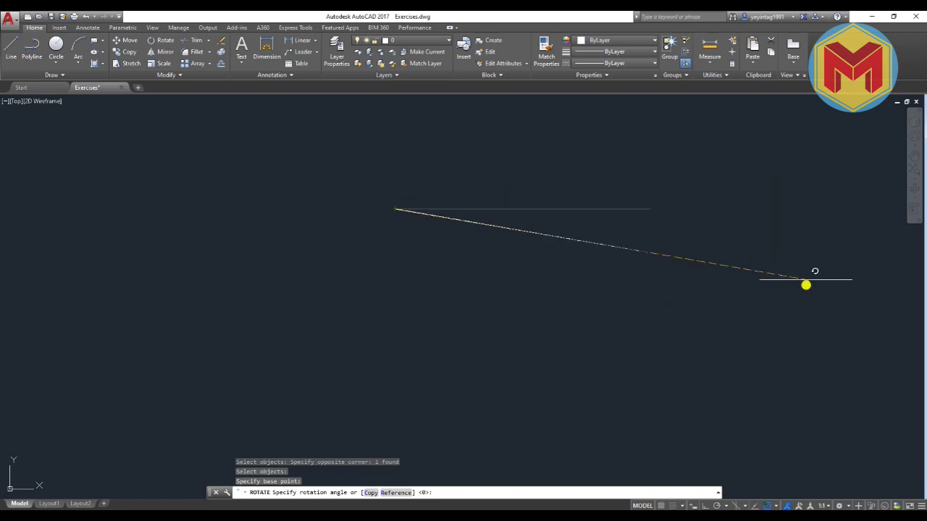
scroll(666, 250, down, 2)
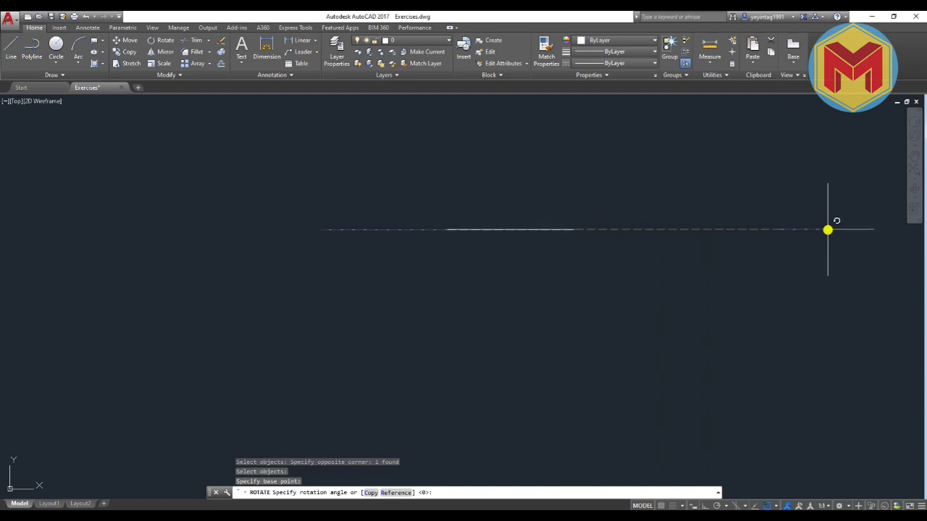
text(10)
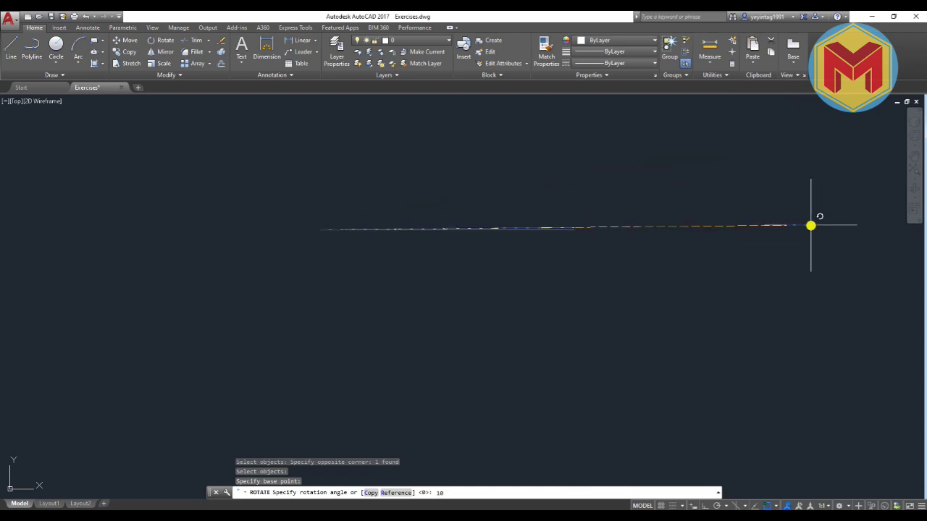
key(Return)
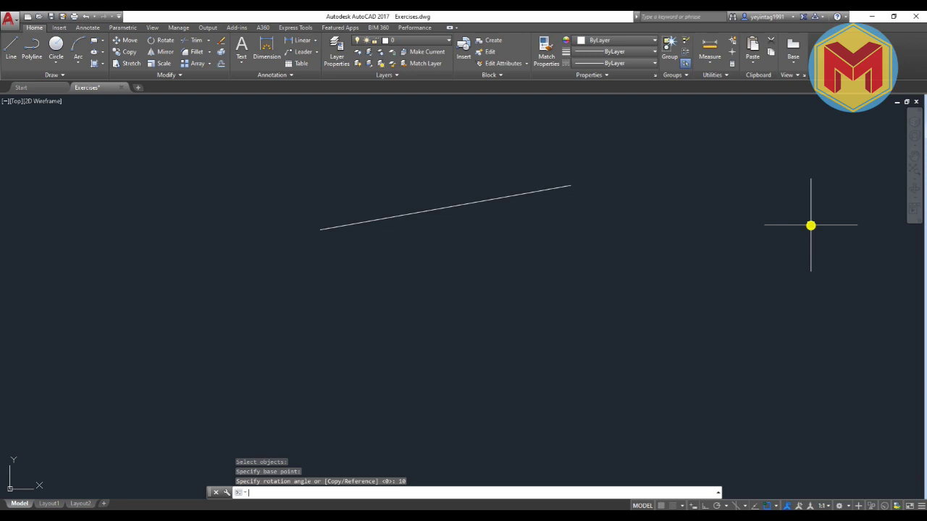
Undo the earlier rotation and rotate the short line -10° about its left endpoint
key(ctrl+z)
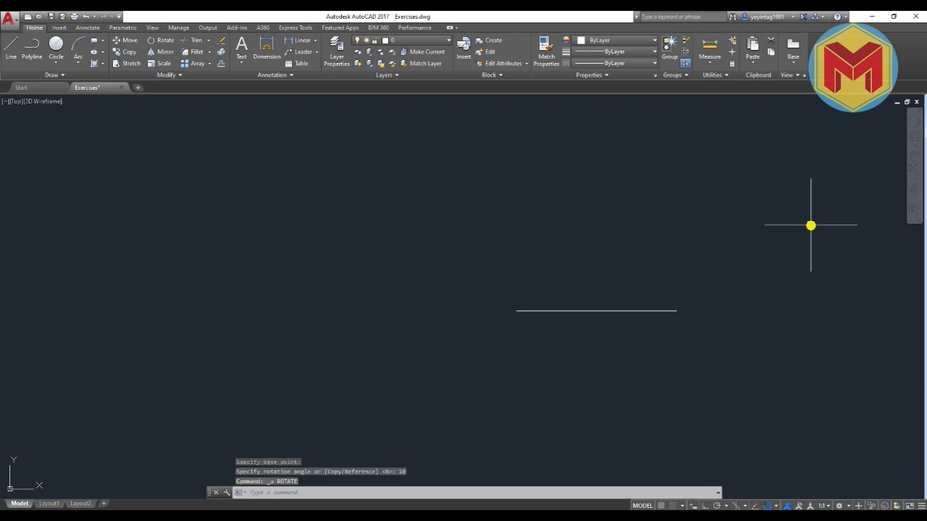
text(r)
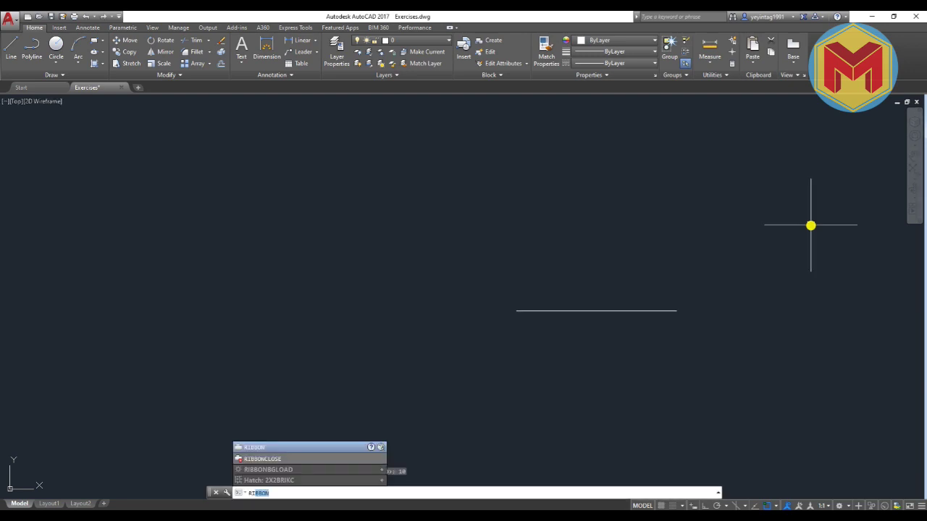
key(Return)
drag(818, 346, 543, 275)
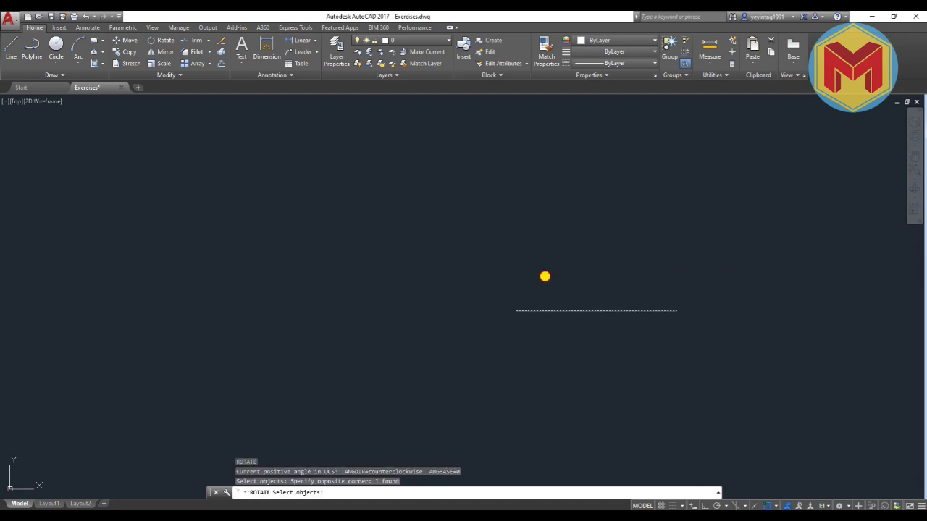
key(Return)
click(515, 310)
text(-10)
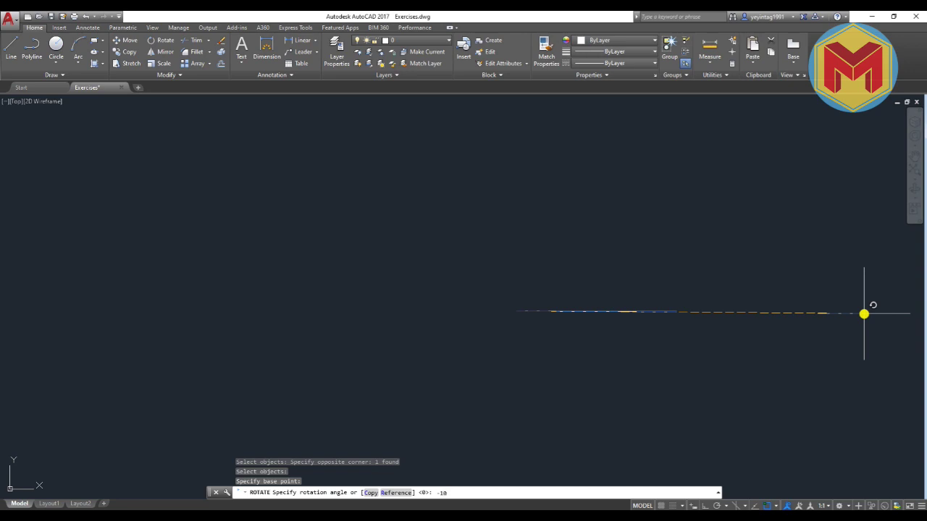
key(Return)
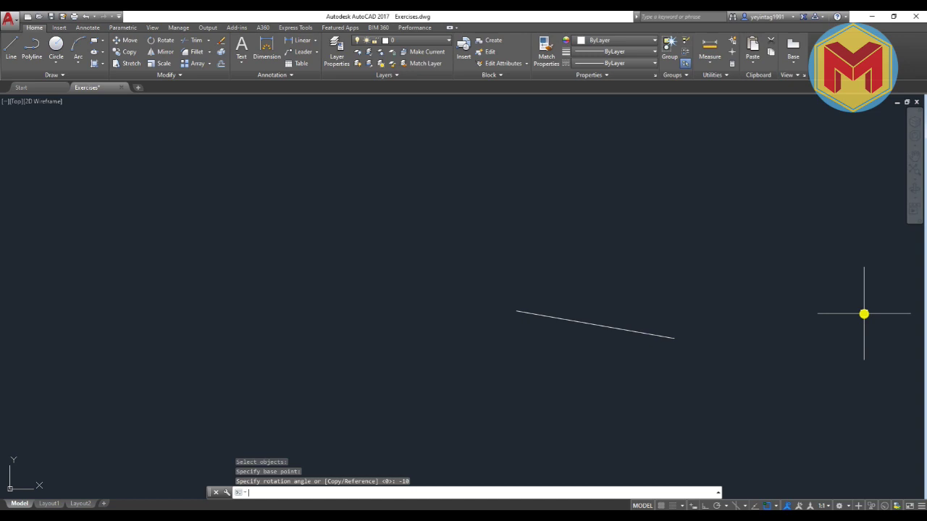
scroll(710, 376, down, 3)
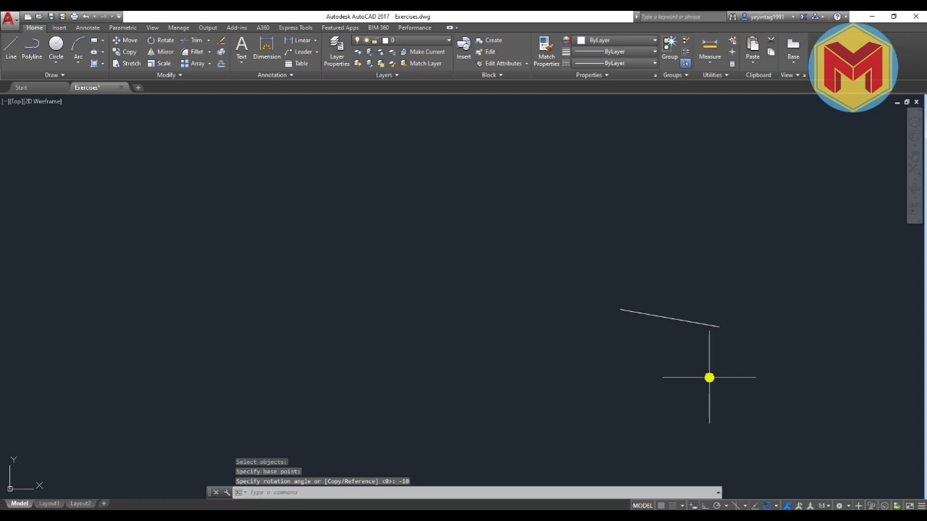
scroll(577, 256, down, 3)
scroll(544, 301, down, 3)
scroll(544, 301, up, 2)
Add 'Rotate' as a new line in the command notes
middle_drag(502, 333, 493, 455)
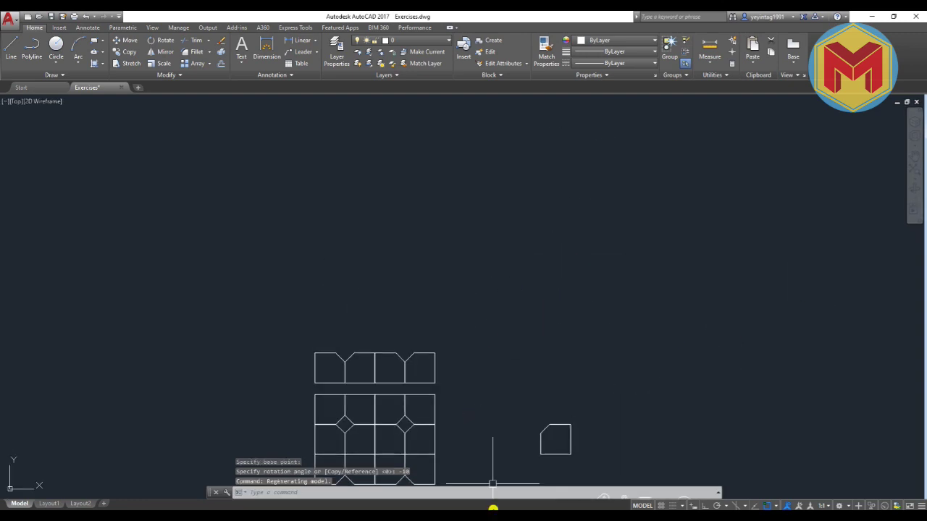
key(alt+Tab)
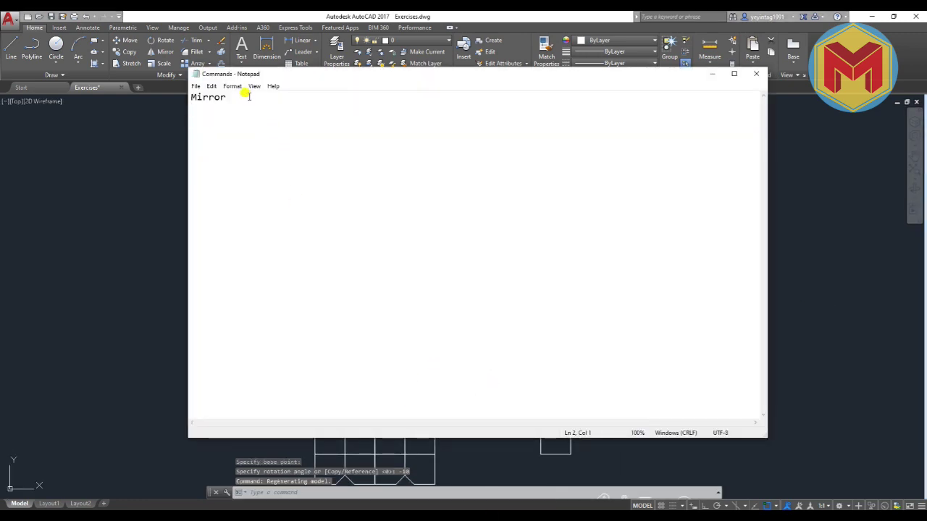
text(R)
text(tate)
key(Return)
click(81, 114)
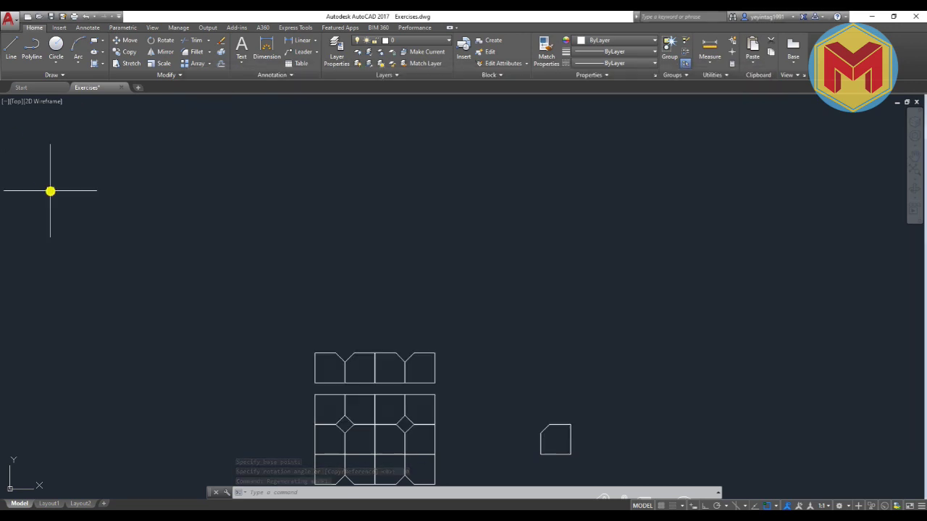
Look up the Offset row in the shortcut PDF, then minimize it and return to the drawing
key(alt+Tab)
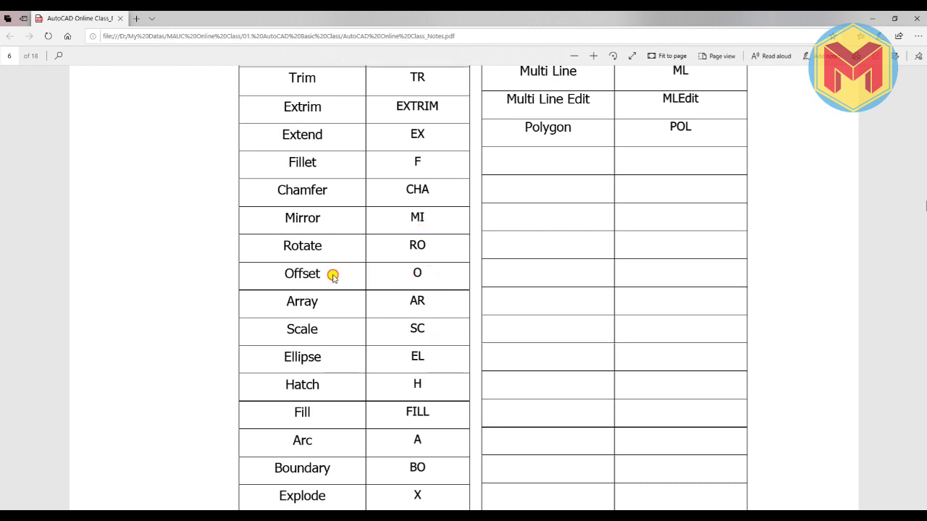
mouse_move(280, 269)
mouse_down()
mouse_move(421, 272)
mouse_move(283, 273)
mouse_up()
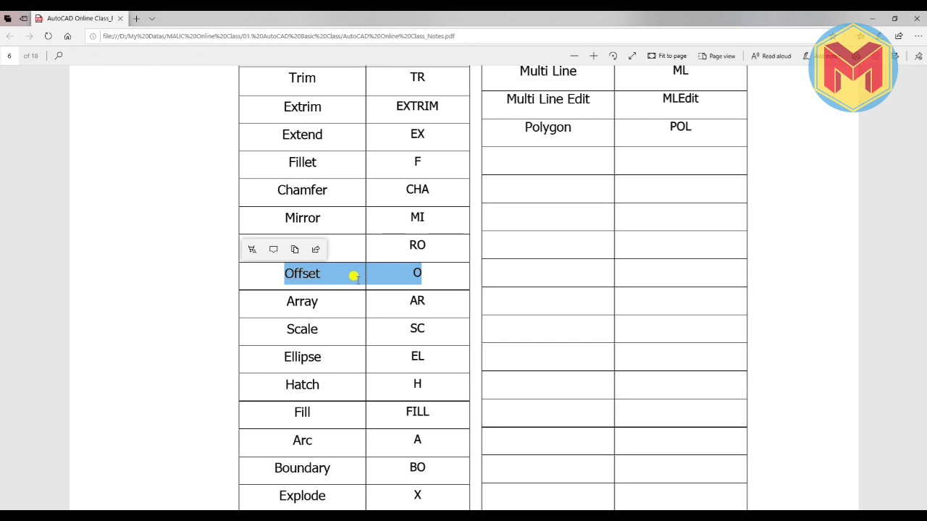
click(872, 18)
middle_drag(570, 224, 527, 308)
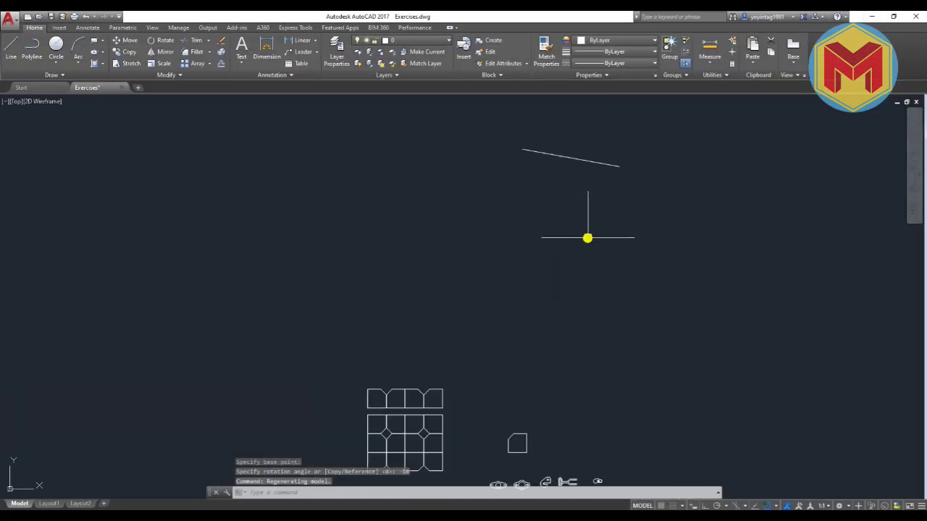
Draw a trial rectangle in empty space, then erase it
middle_drag(588, 237, 271, 194)
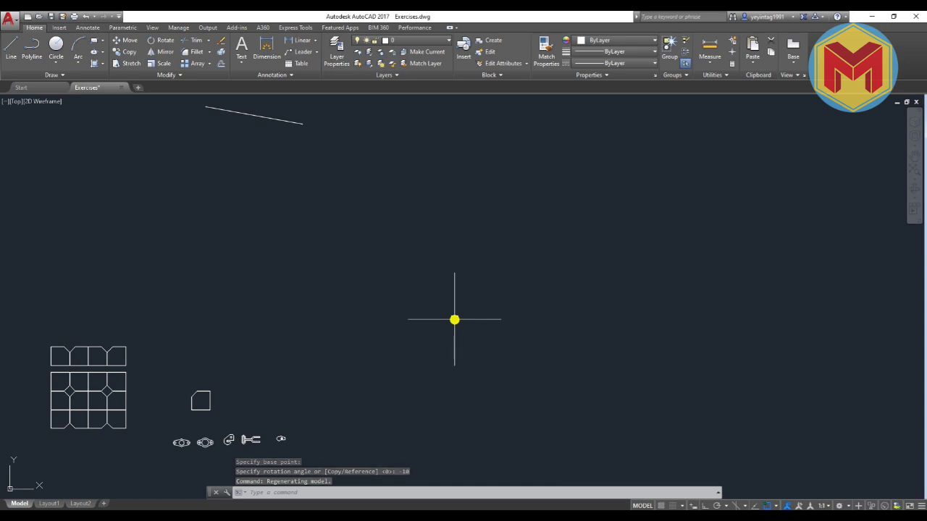
text(rec)
key(Return)
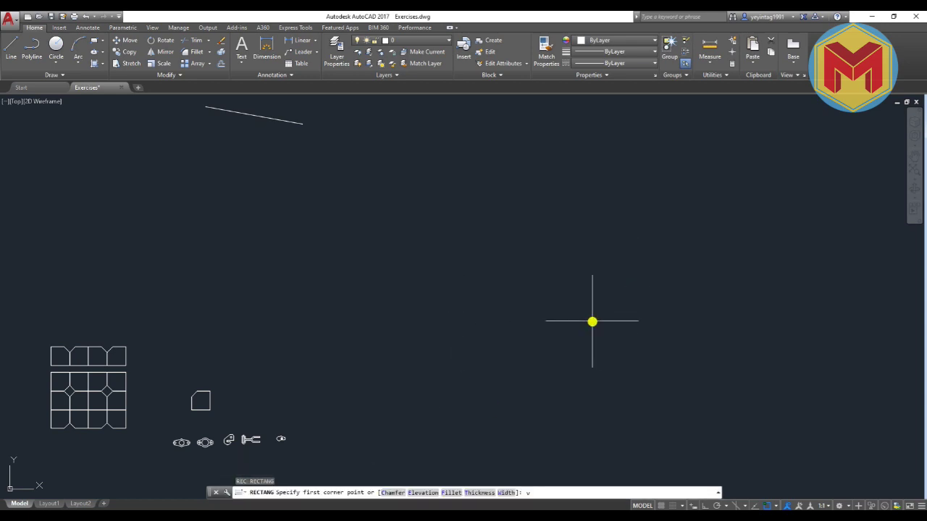
click(521, 382)
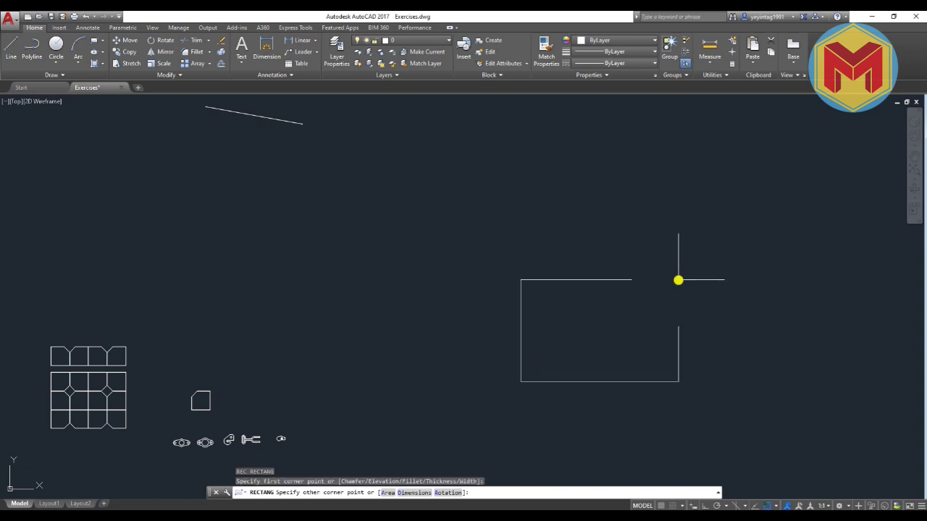
key(Escape)
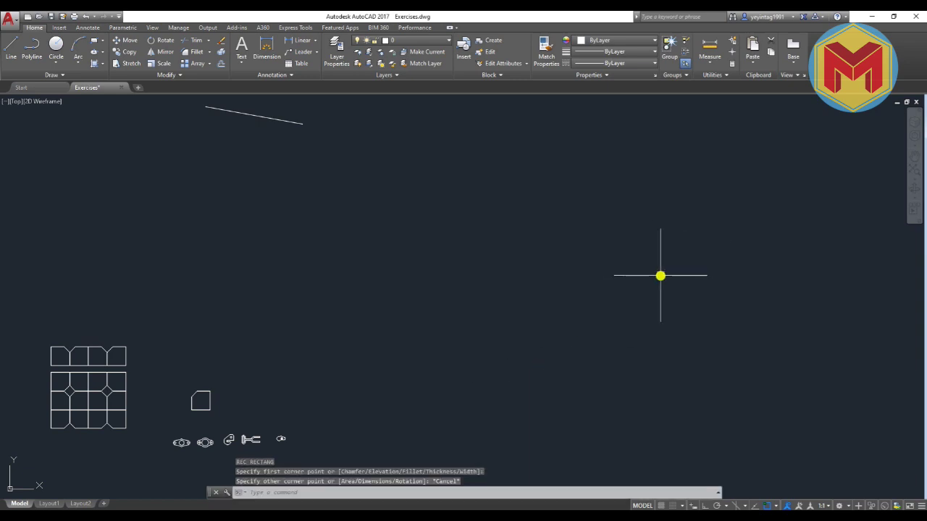
text(r)
key(Return)
click(460, 396)
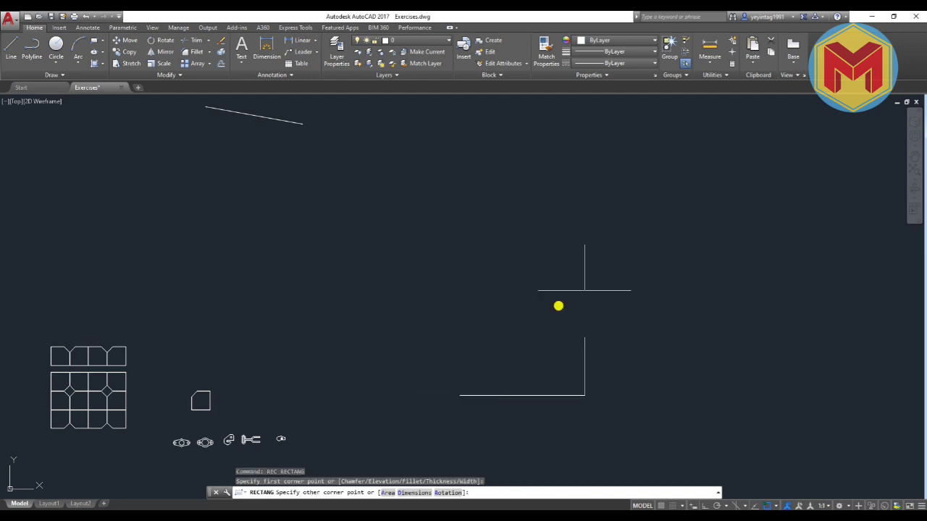
click(705, 227)
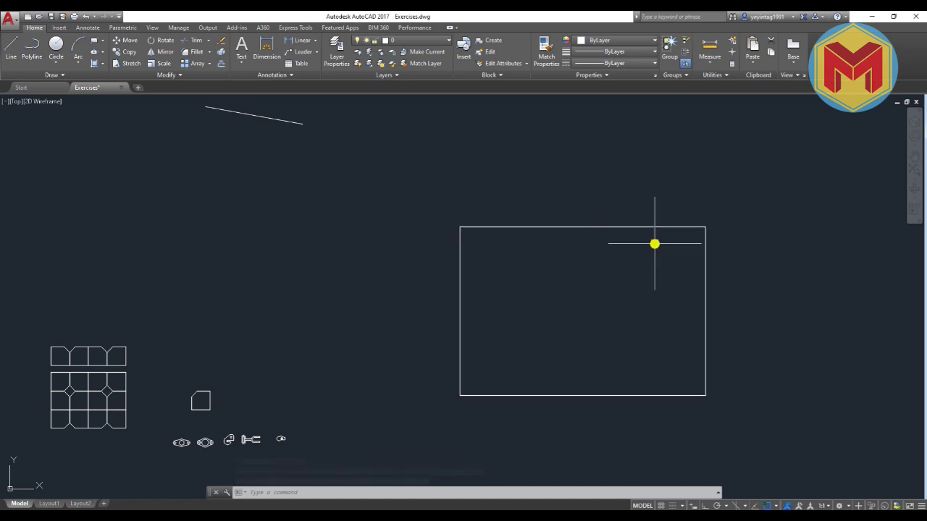
click(652, 246)
click(591, 158)
key(Delete)
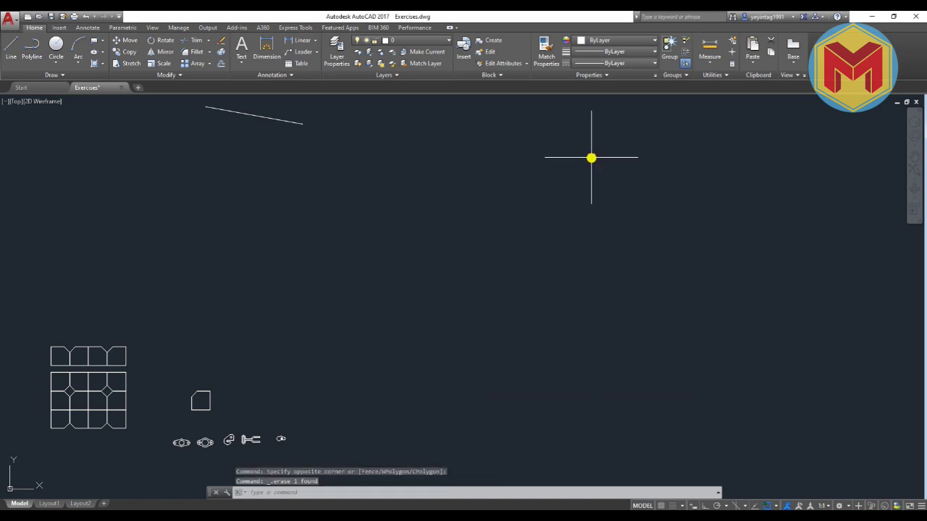
text(rec)
key(Return)
click(456, 355)
text(@10,10)
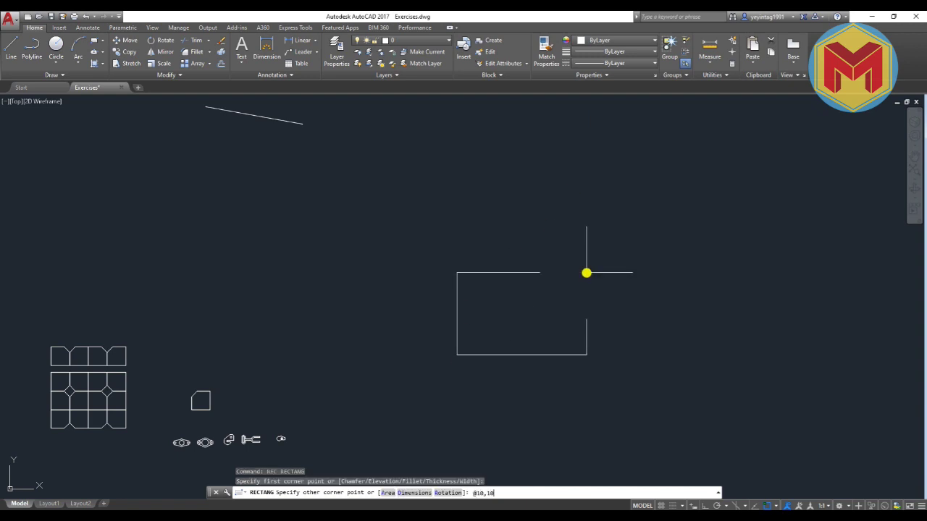
key(Return)
scroll(467, 360, up, 8)
scroll(434, 347, up, 2)
text(CHA)
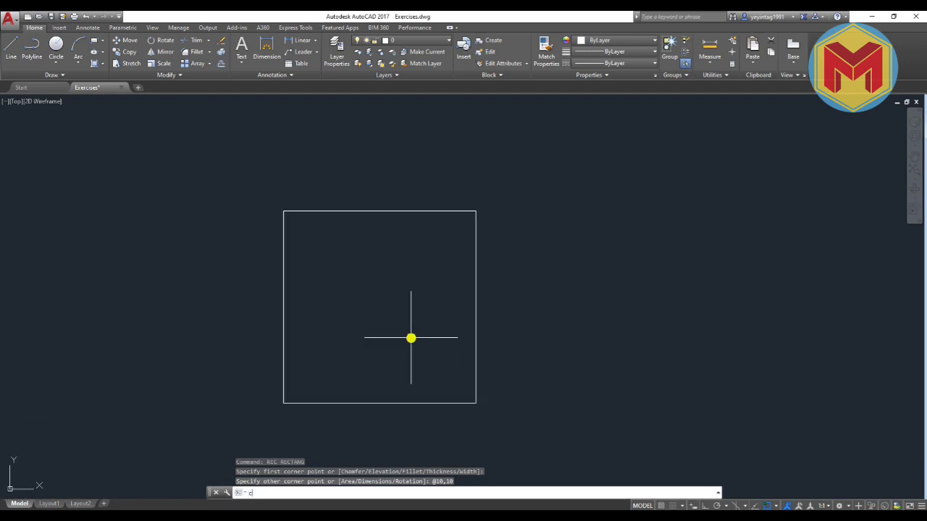
key(Return)
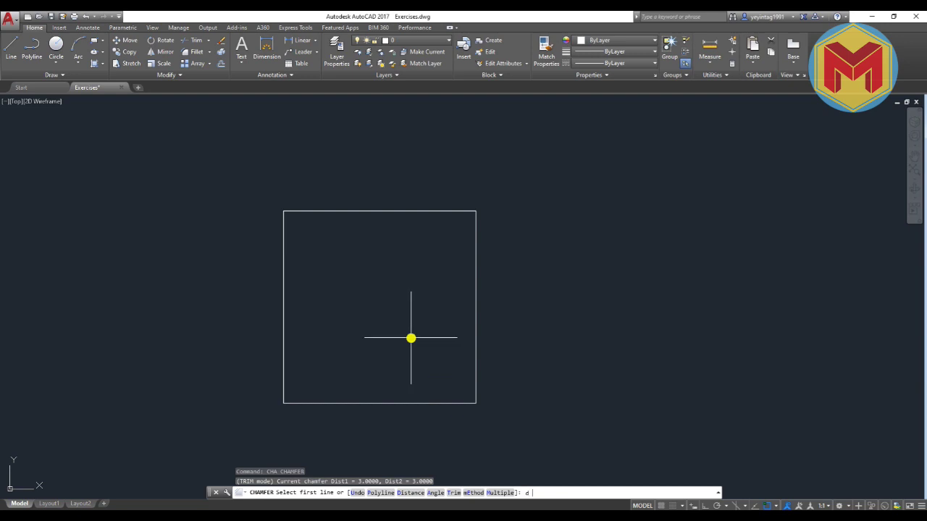
Chamfer the square's top-right corner with a distance of 3
text(d)
key(Return)
key(Return)
text(3)
key(Return)
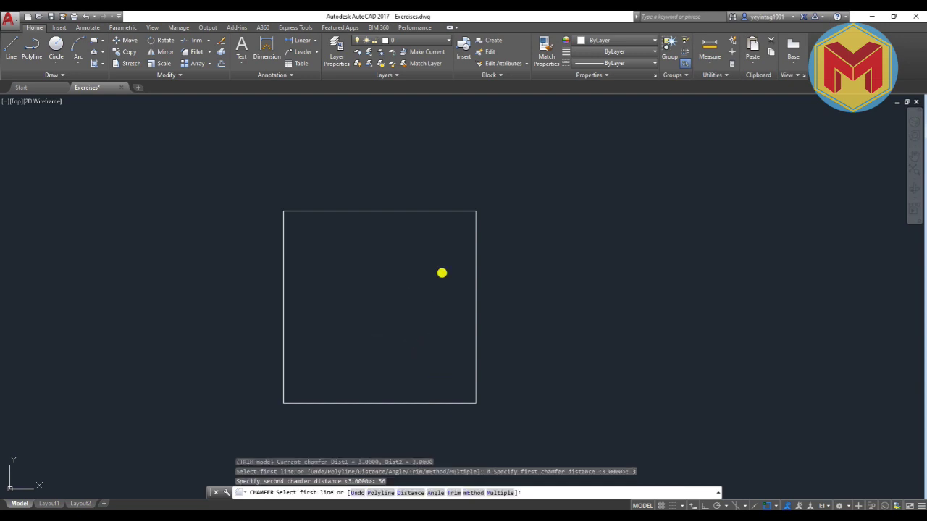
click(422, 211)
click(475, 271)
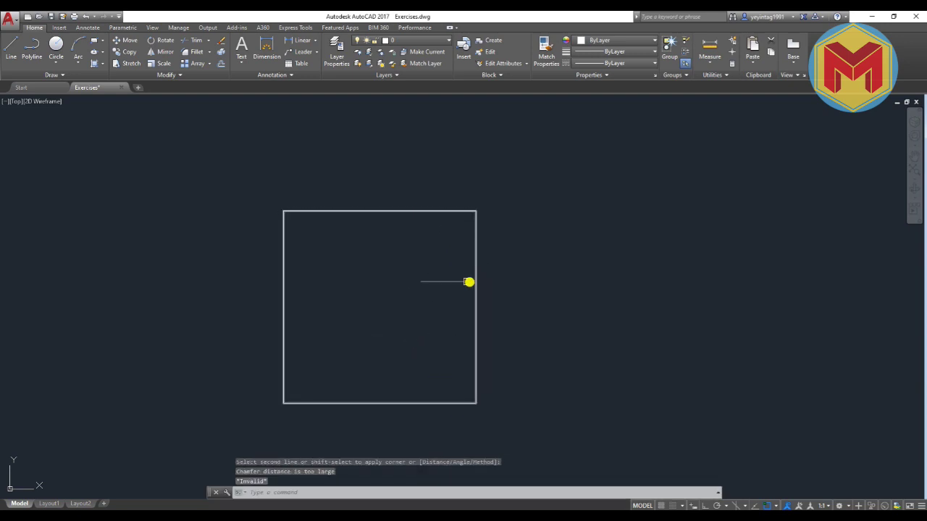
key(Return)
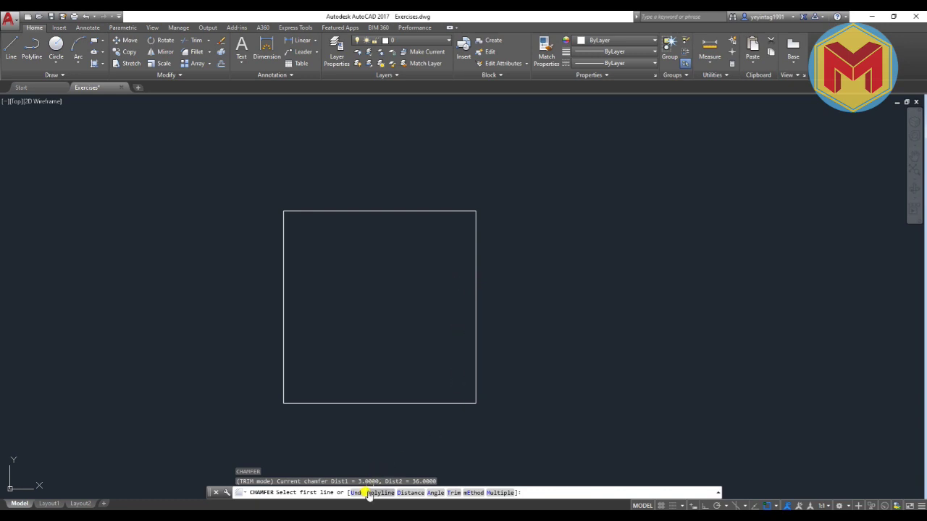
click(410, 493)
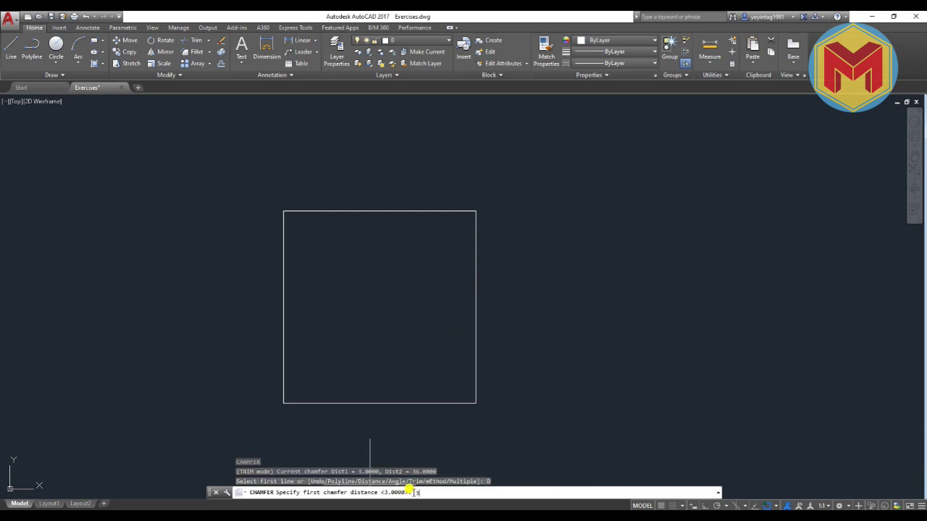
key(Return)
key(Return)
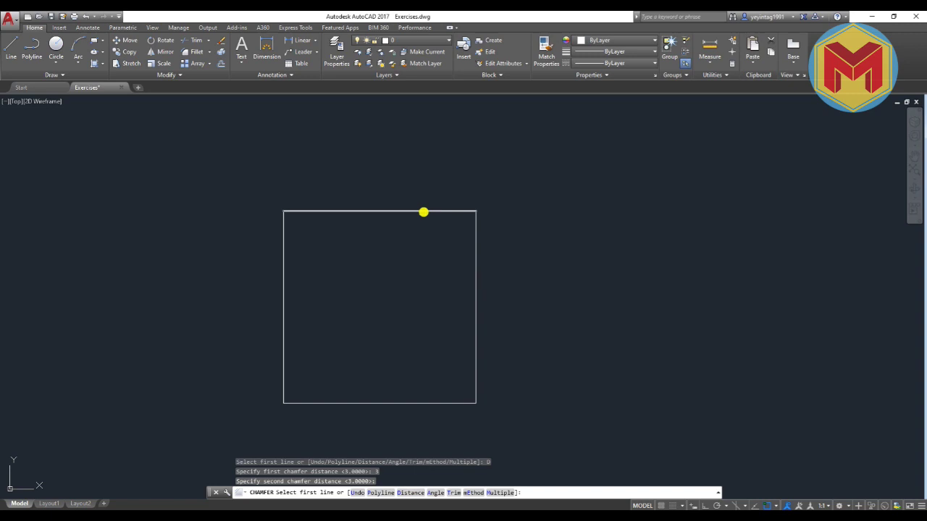
click(424, 212)
click(476, 279)
Repeat the chamfer on the top and left edges to cut the top-left corner
right_click(377, 275)
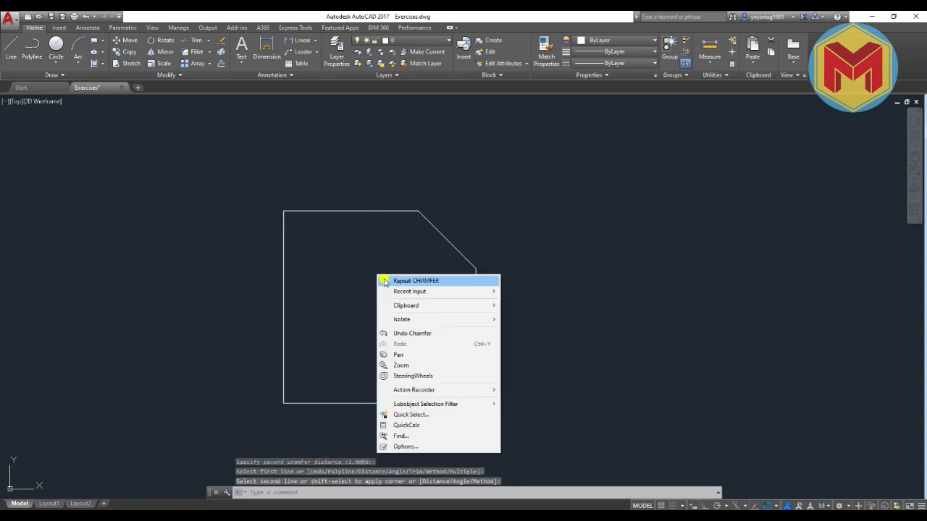
click(384, 281)
click(362, 211)
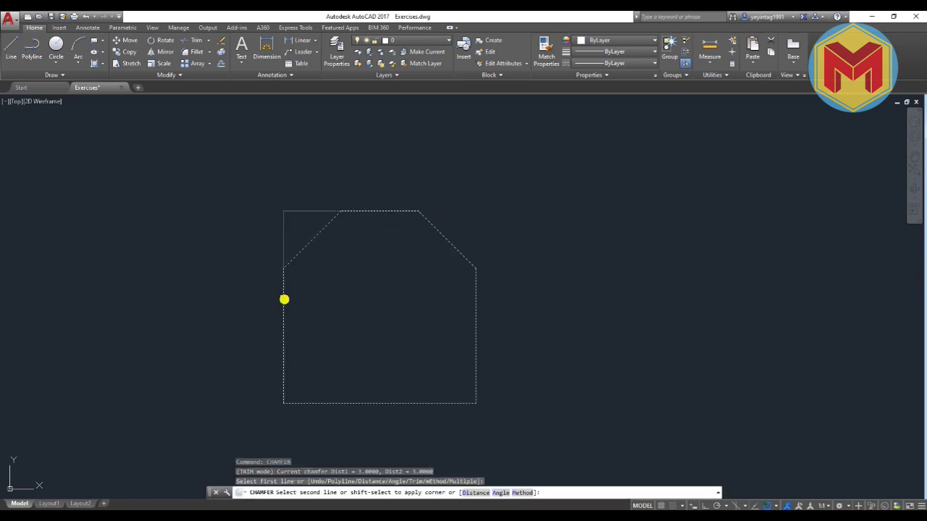
click(283, 299)
middle_drag(482, 277, 572, 268)
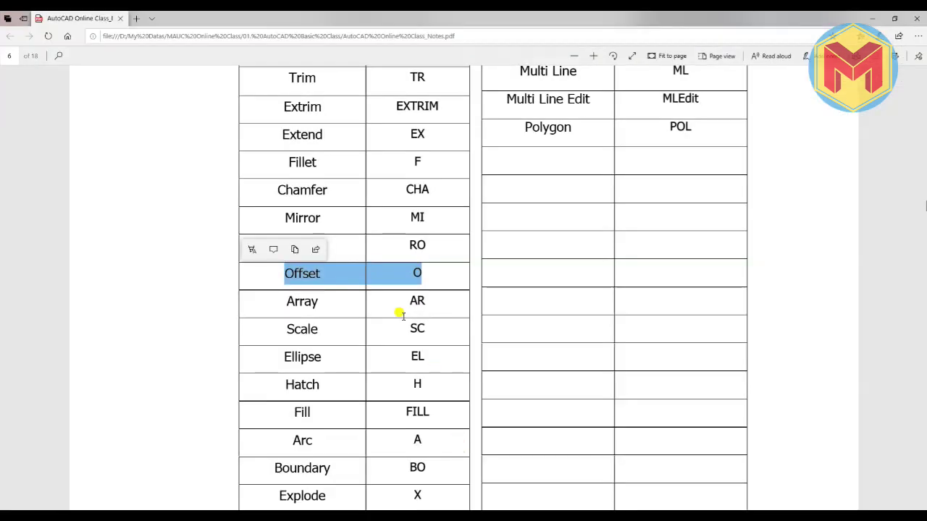
Clear the highlight on the Offset row in the shortcut PDF
click(411, 273)
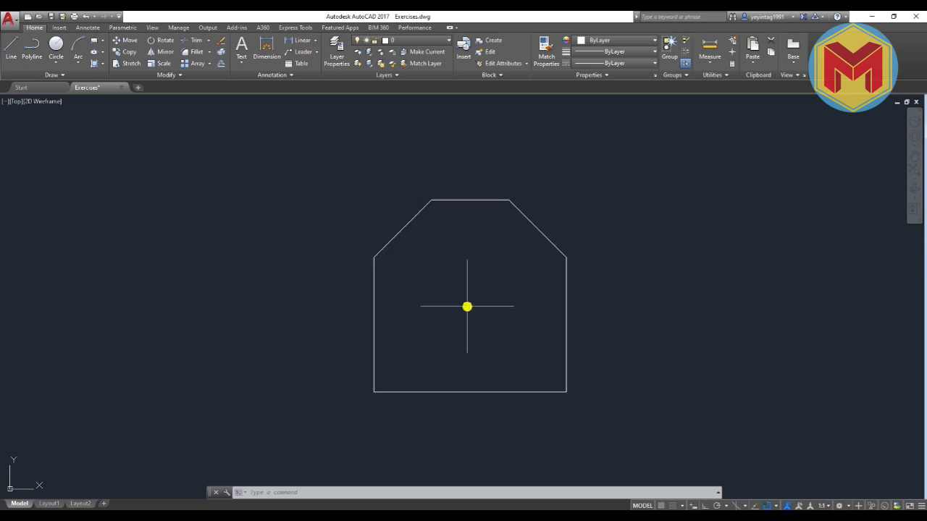
Offset the chamfered outline outward four times at a distance of 1
text(o)
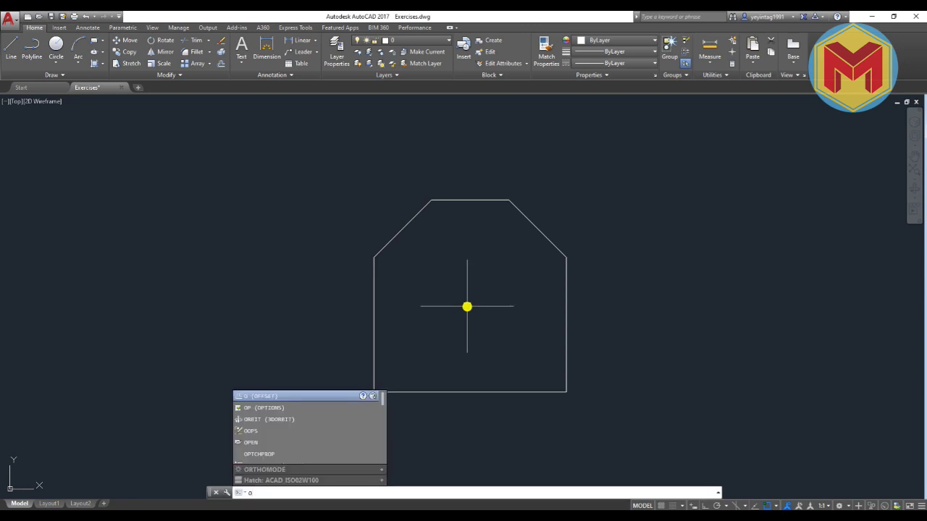
key(Return)
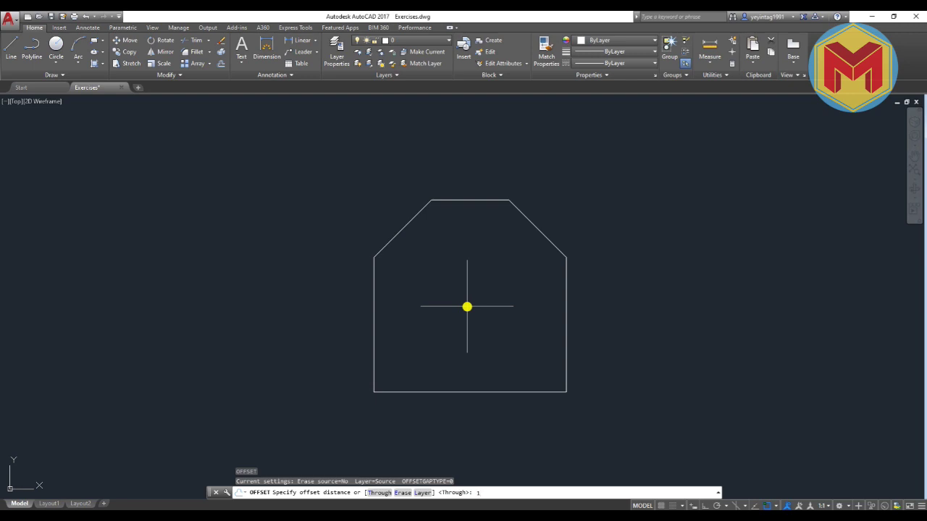
key(Return)
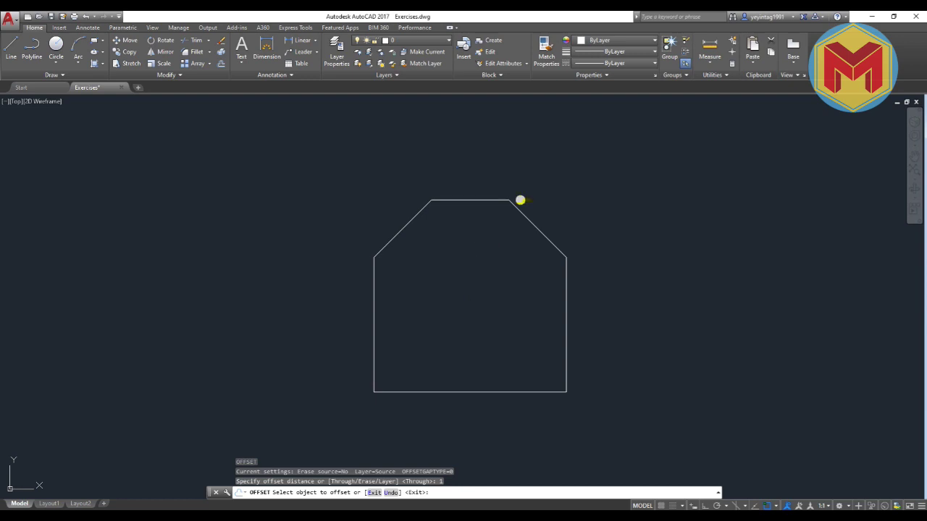
click(529, 220)
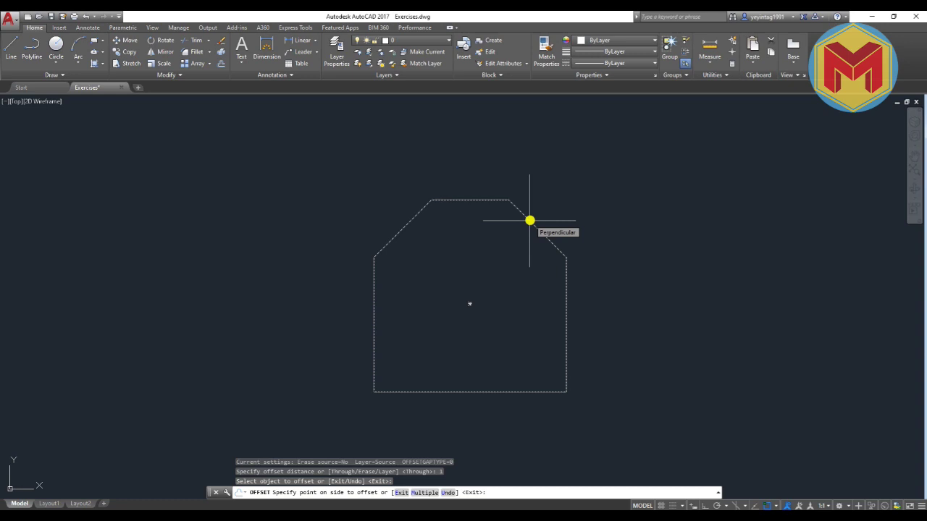
click(540, 209)
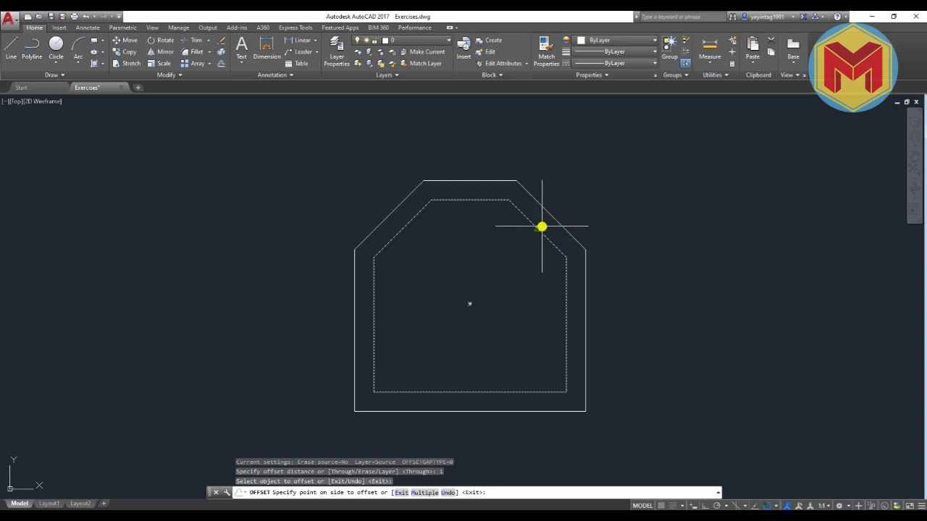
click(617, 163)
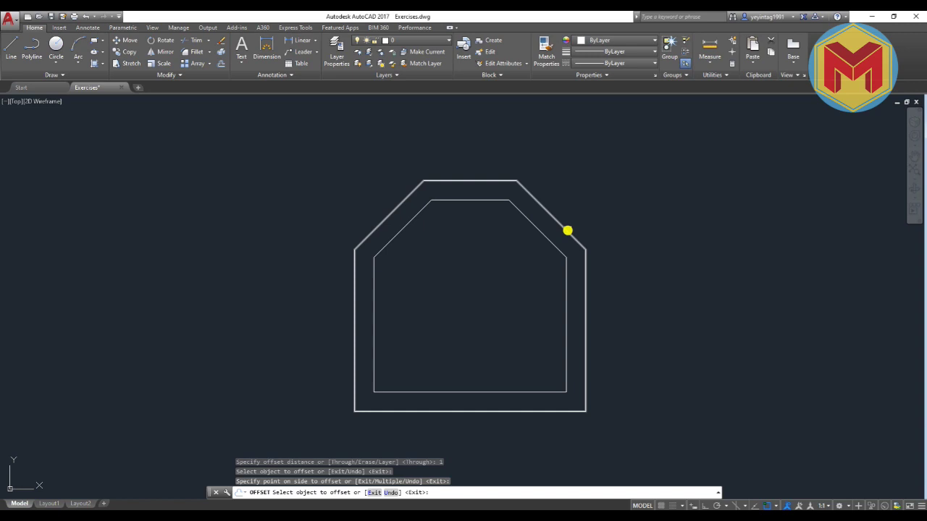
click(567, 230)
click(609, 189)
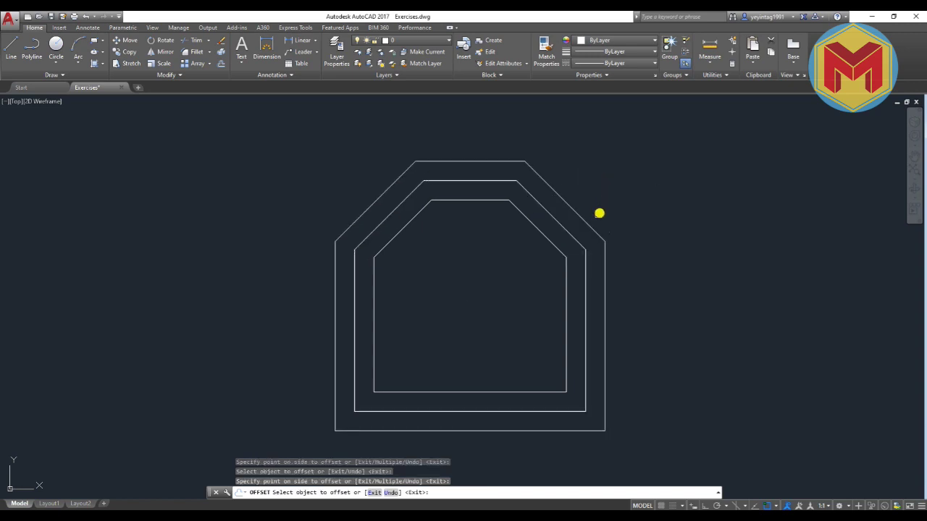
click(592, 233)
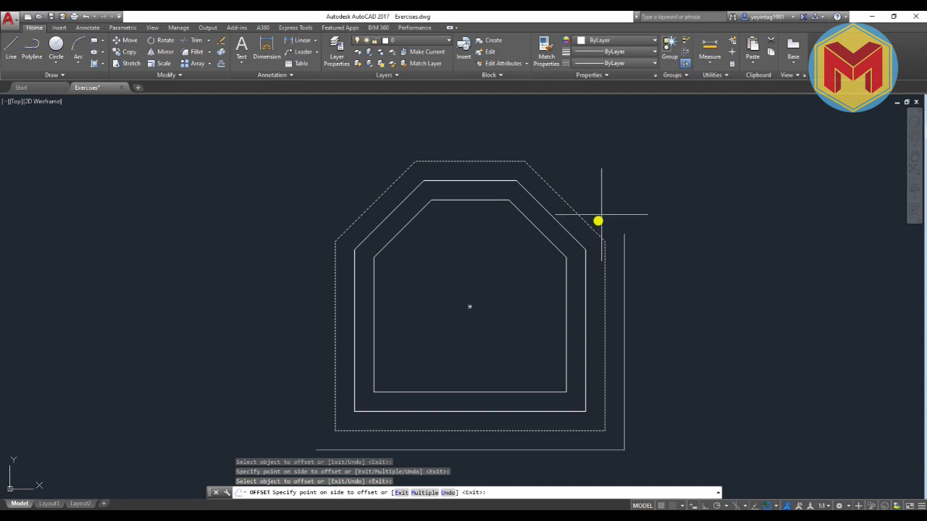
click(633, 182)
click(605, 222)
click(648, 175)
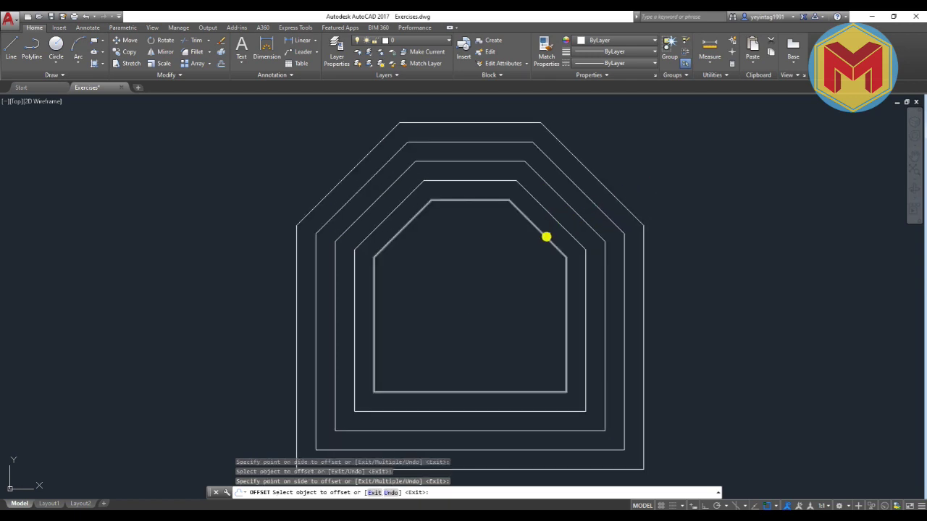
Offset the outline inward three times, creating smaller nested copies
click(546, 238)
click(529, 275)
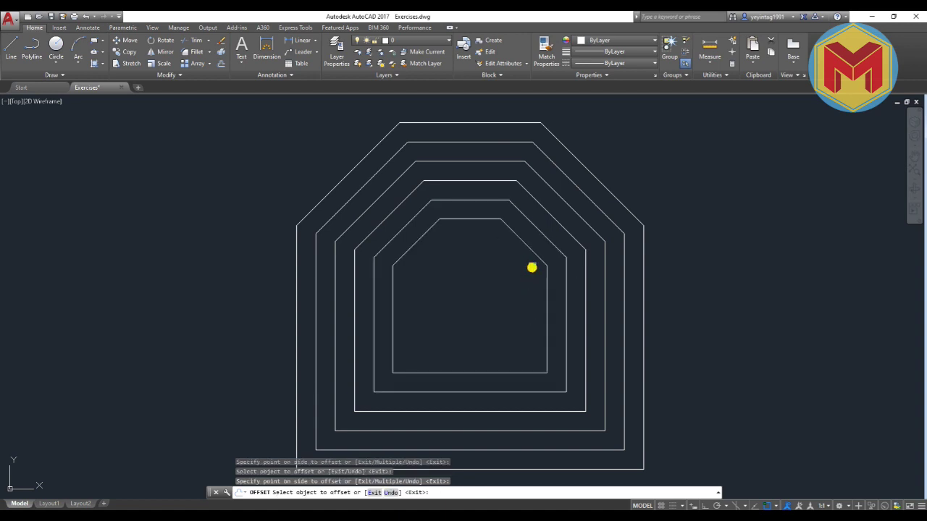
click(534, 257)
click(524, 274)
click(526, 275)
click(505, 287)
scroll(693, 285, down, 3)
scroll(685, 288, up, 2)
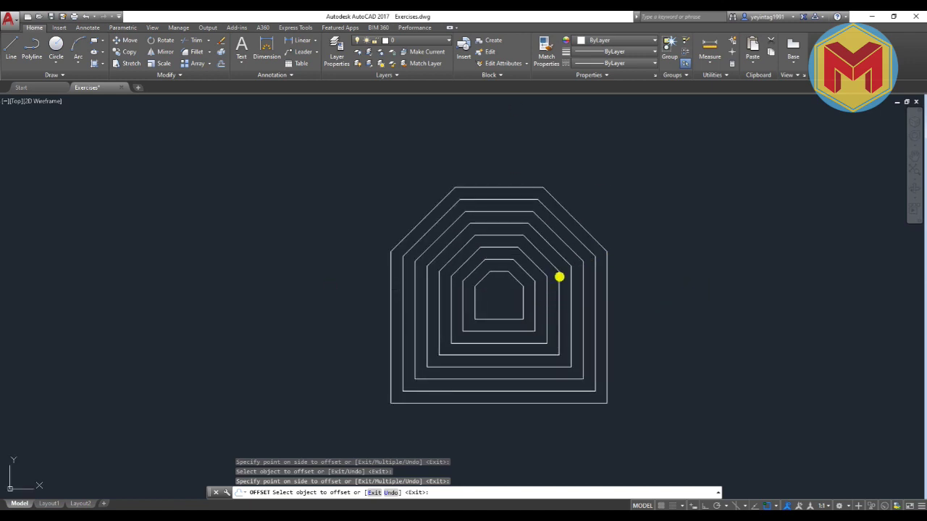
text(l)
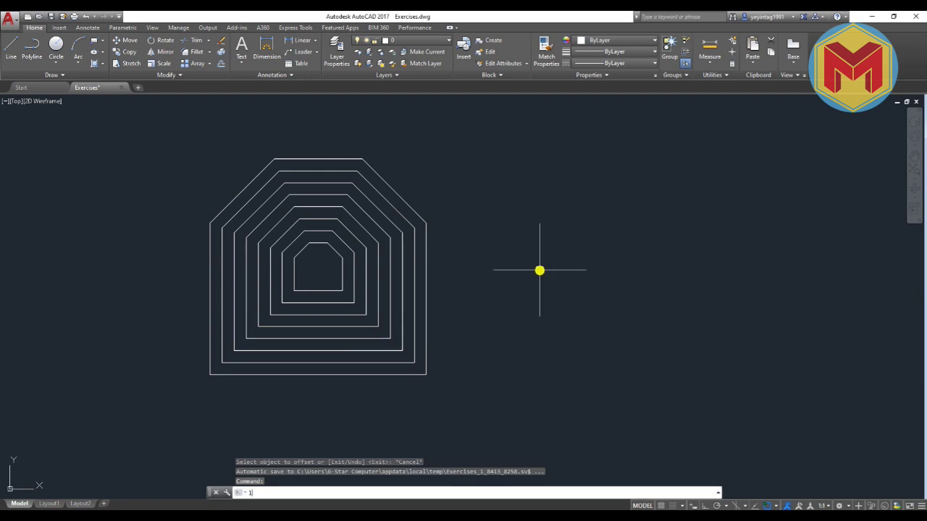
key(Return)
Draw a 10-unit vertical line with Ortho on, right of the nested outlines
click(564, 242)
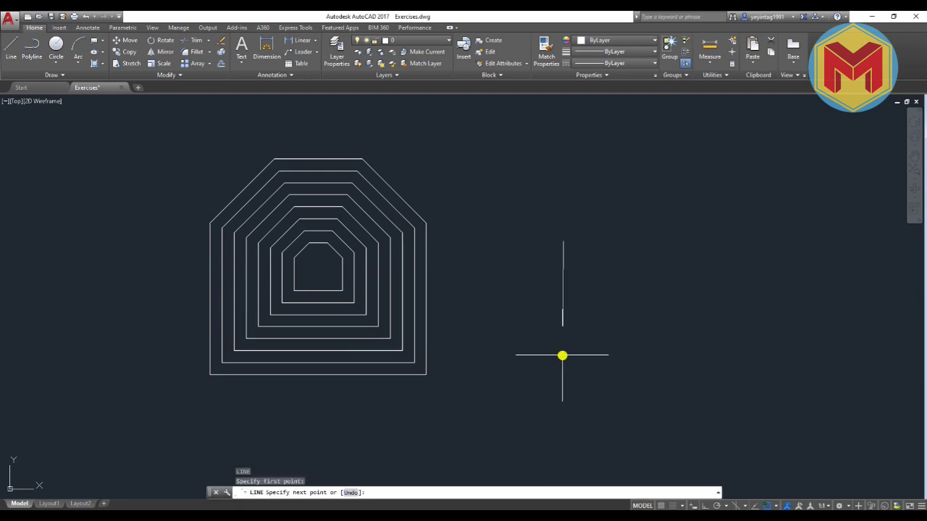
key(F8)
text(10)
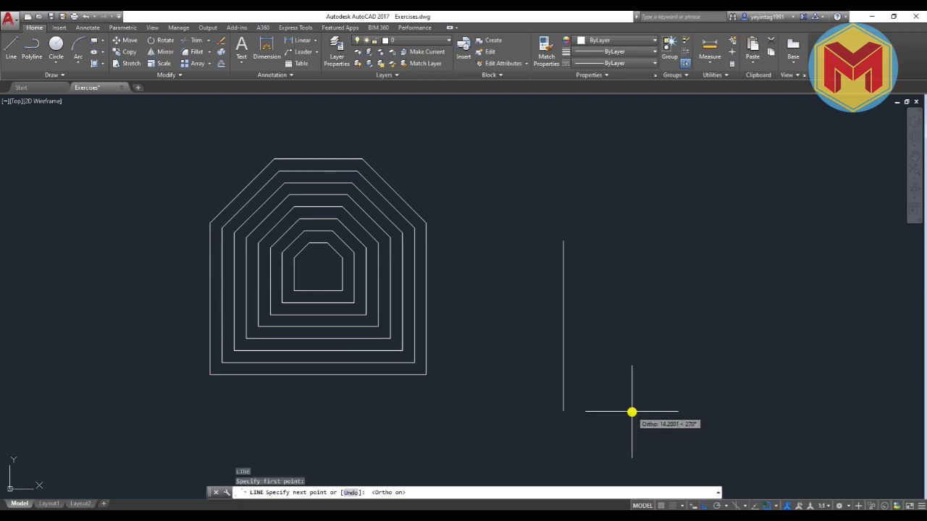
key(Return)
Offset the vertical line by 1 four times to the right
key(Return)
scroll(633, 410, up, 2)
middle_drag(577, 352, 543, 362)
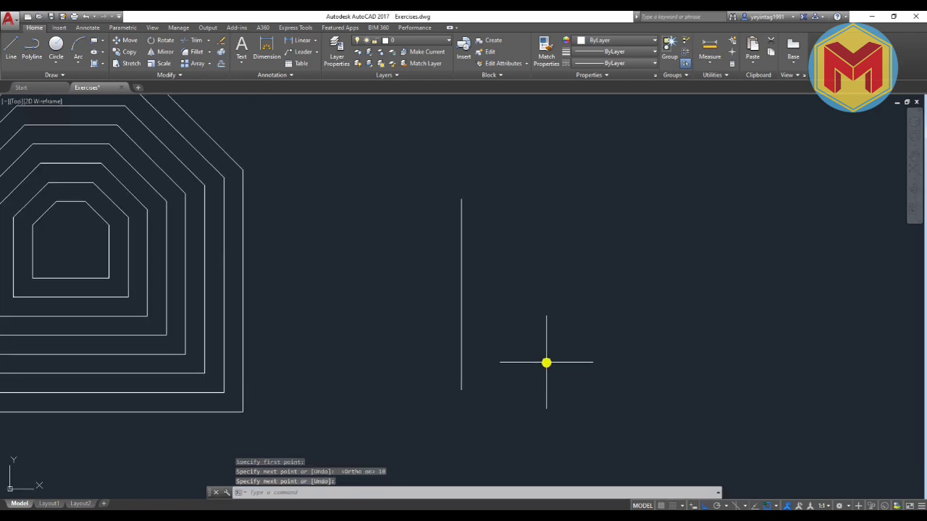
text(o)
key(Return)
text(1)
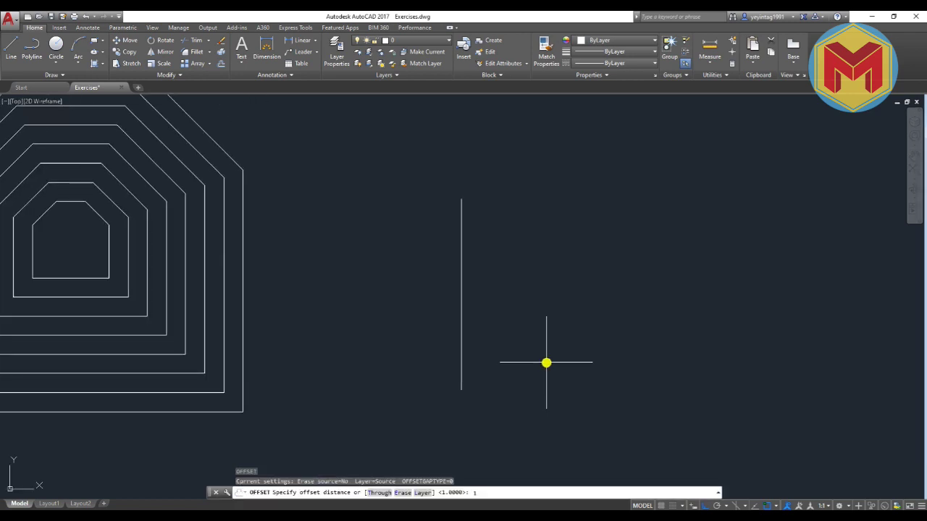
key(Return)
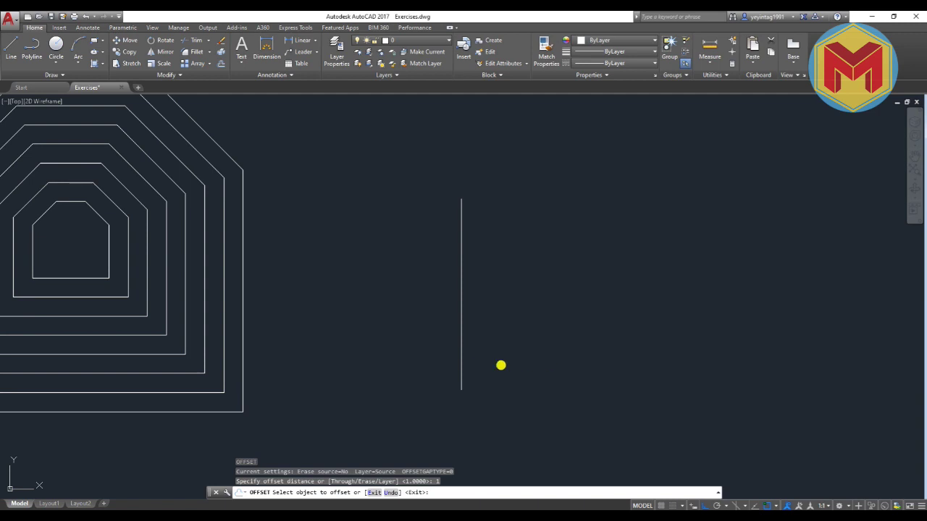
click(463, 375)
click(516, 334)
click(481, 370)
click(500, 364)
click(500, 370)
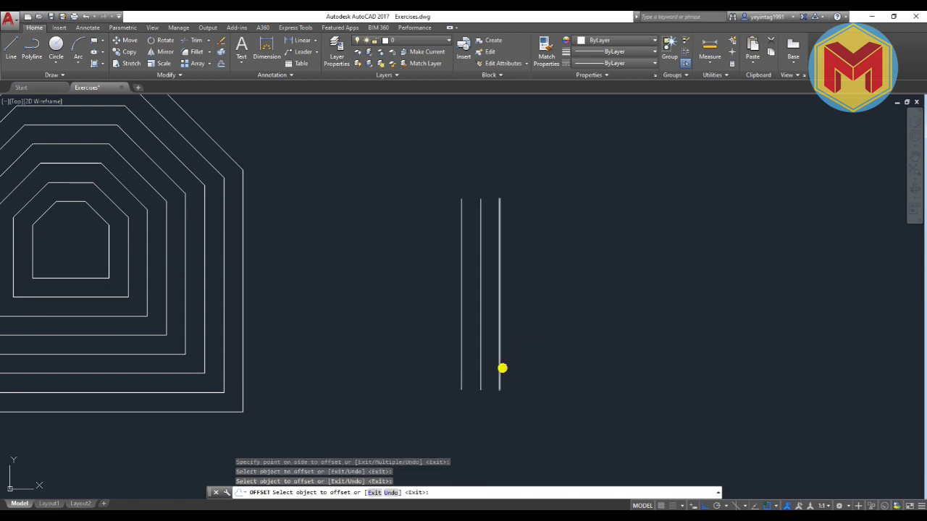
click(524, 361)
click(519, 358)
click(546, 354)
Add four more 1-unit offset copies to the left and one more on the right
click(461, 379)
click(445, 381)
click(441, 385)
click(415, 390)
click(423, 380)
click(407, 381)
click(404, 383)
click(393, 387)
scroll(395, 387, down, 1)
scroll(386, 373, down, 1)
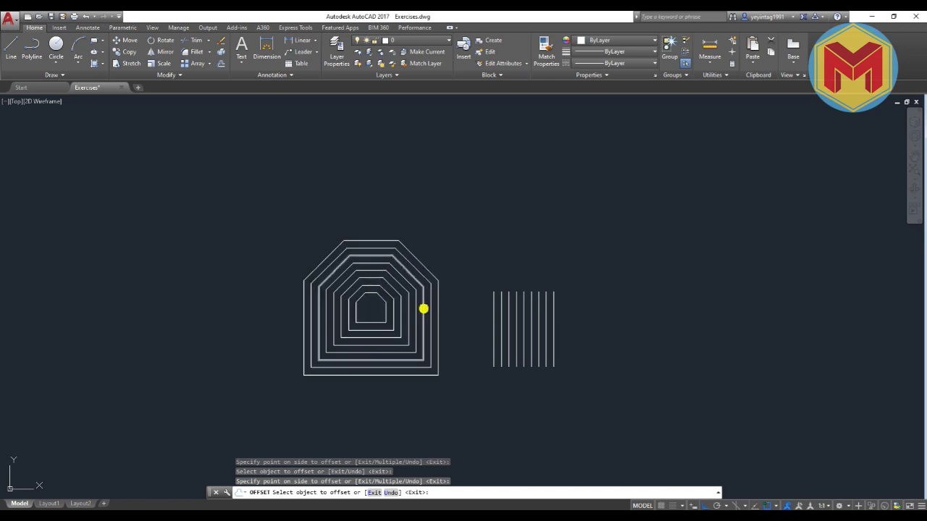
click(555, 329)
click(577, 333)
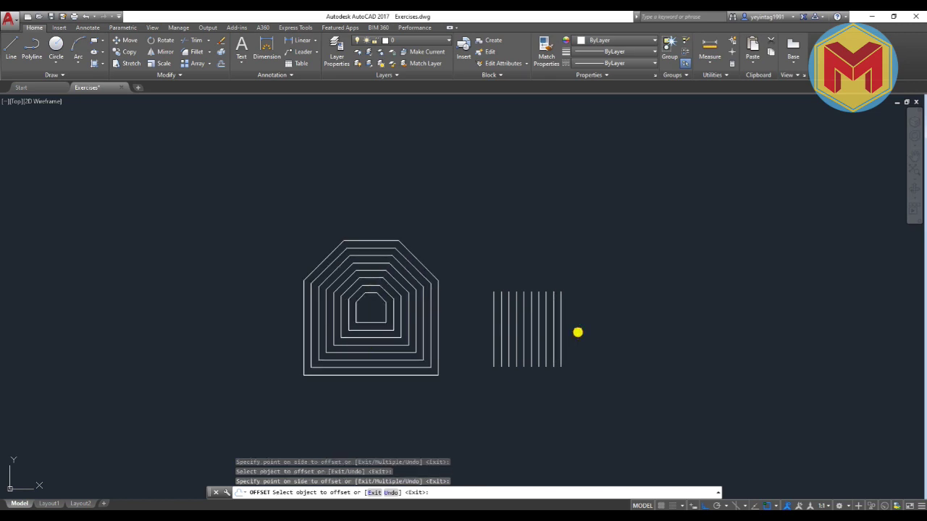
End the previous offset and draw a radius-5 circle right of the parallel lines
key(Escape)
text(c)
key(Return)
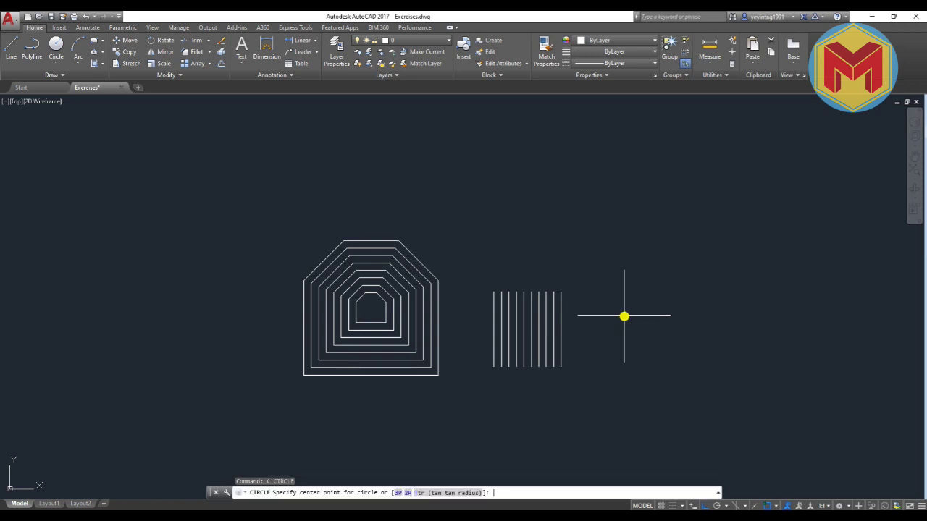
click(692, 314)
text(5)
key(Return)
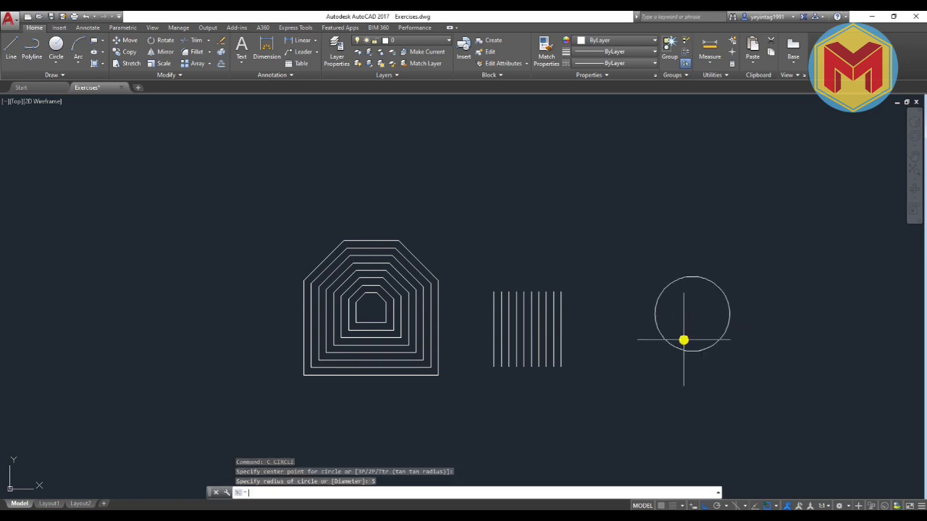
scroll(719, 314, up, 4)
middle_drag(720, 314, 613, 295)
Offset the circle outward four times at 1-unit spacing into concentric rings
text(o)
key(Return)
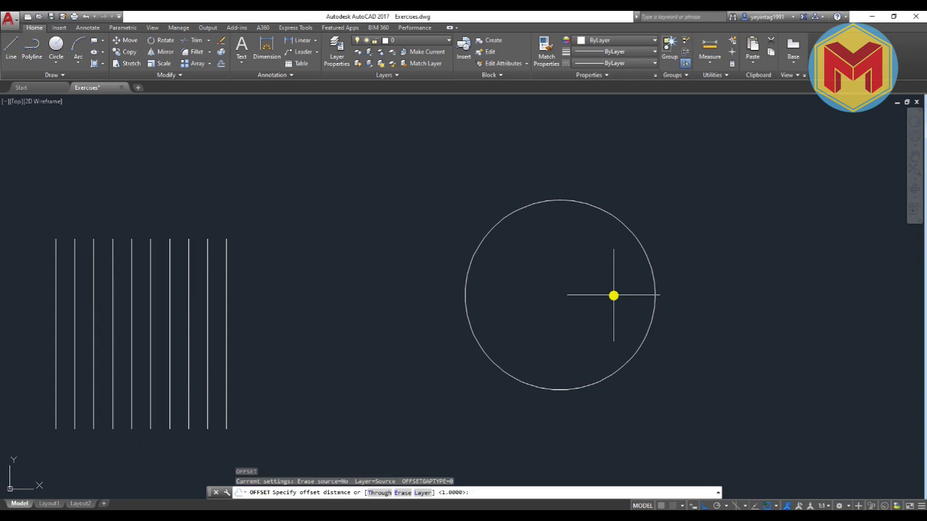
key(Return)
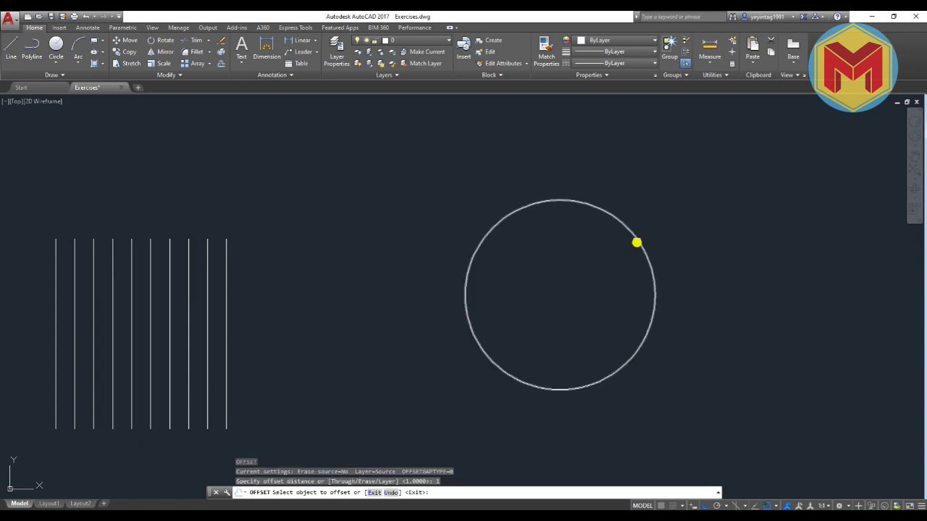
click(636, 242)
click(647, 212)
click(644, 218)
click(662, 196)
click(662, 195)
click(668, 182)
click(668, 182)
click(669, 179)
Offset the original circle inward twice to add two smaller rings
click(627, 229)
click(605, 262)
click(591, 276)
click(617, 246)
click(595, 283)
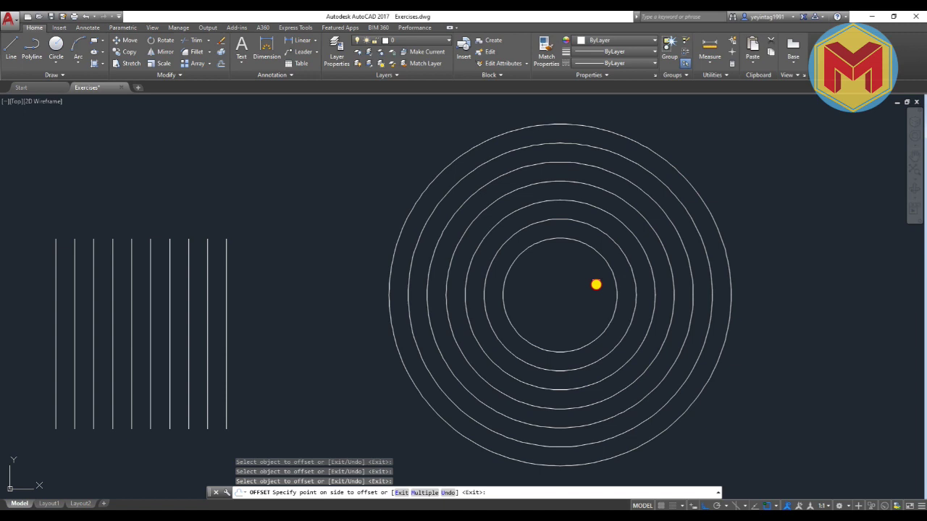
Add one more outer ring, end Offset, and switch to the shortcuts PDF
click(718, 232)
click(745, 208)
scroll(738, 215, down, 4)
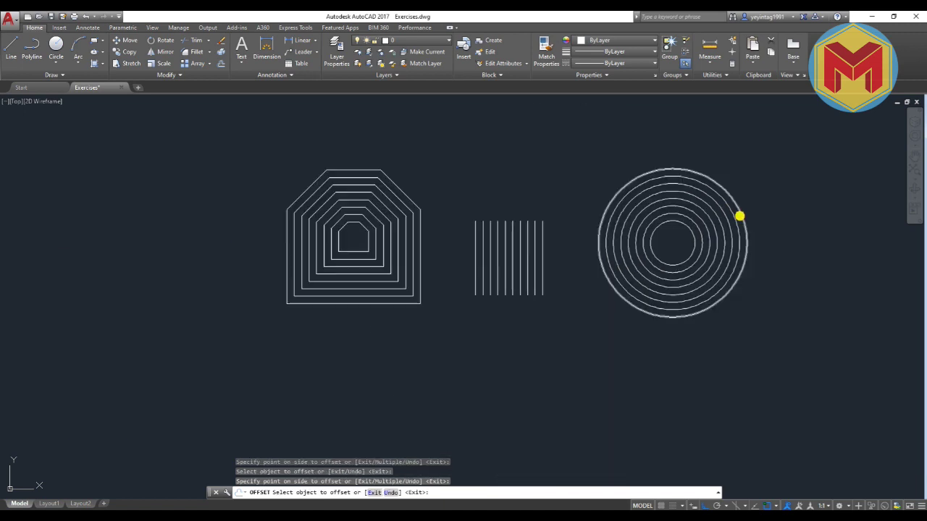
scroll(714, 364, down, 2)
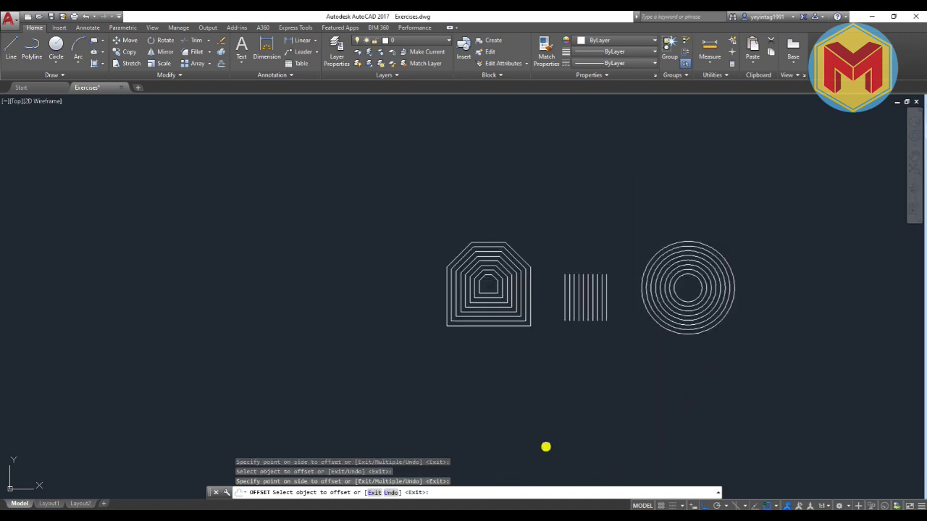
key(Escape)
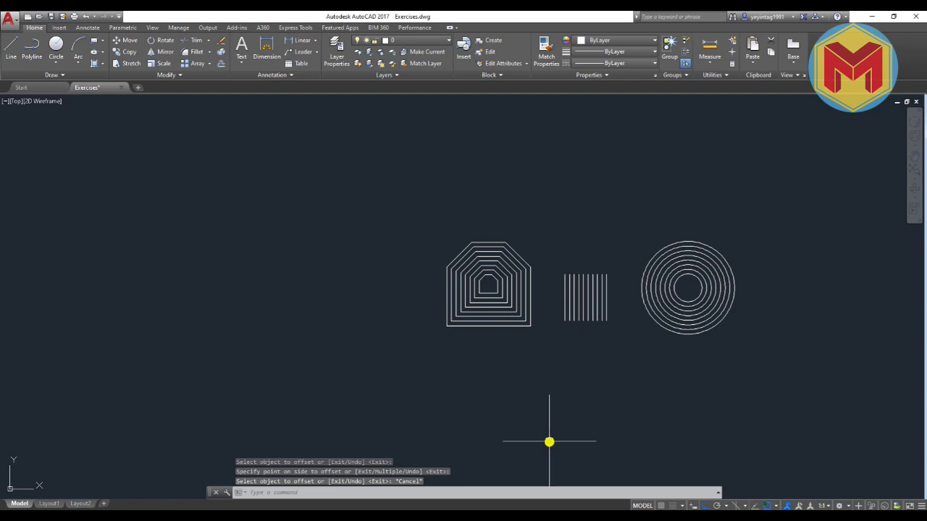
scroll(615, 364, up, 2)
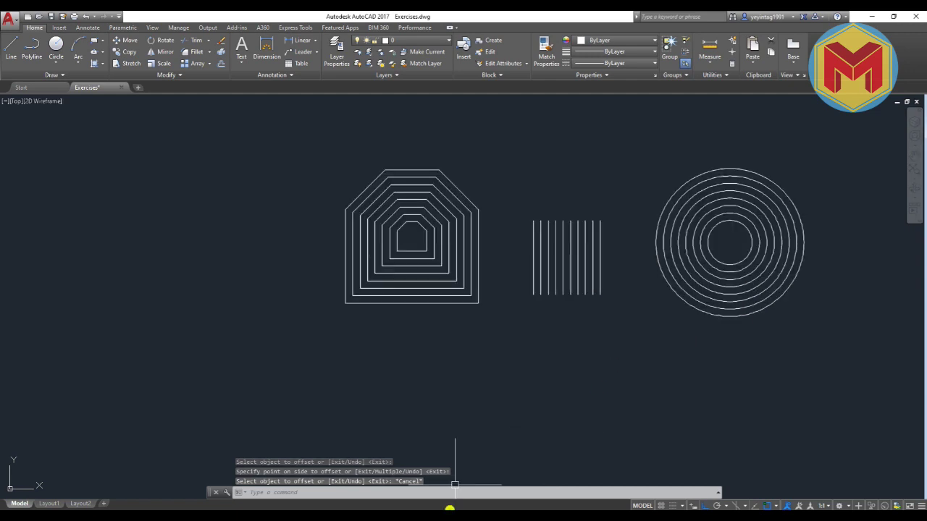
click(450, 509)
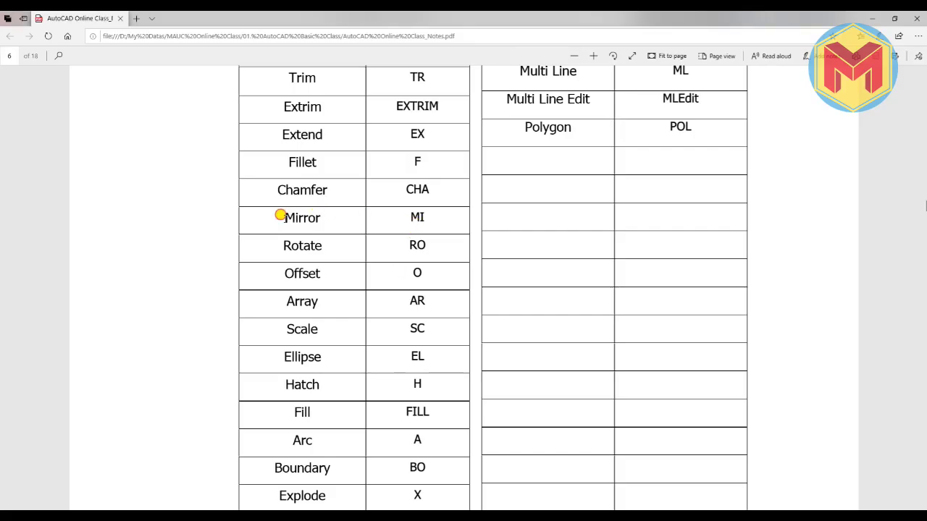
Highlight the Mirror entry in the shortcut table, then check a system-tray icon's menu
drag(280, 216, 411, 219)
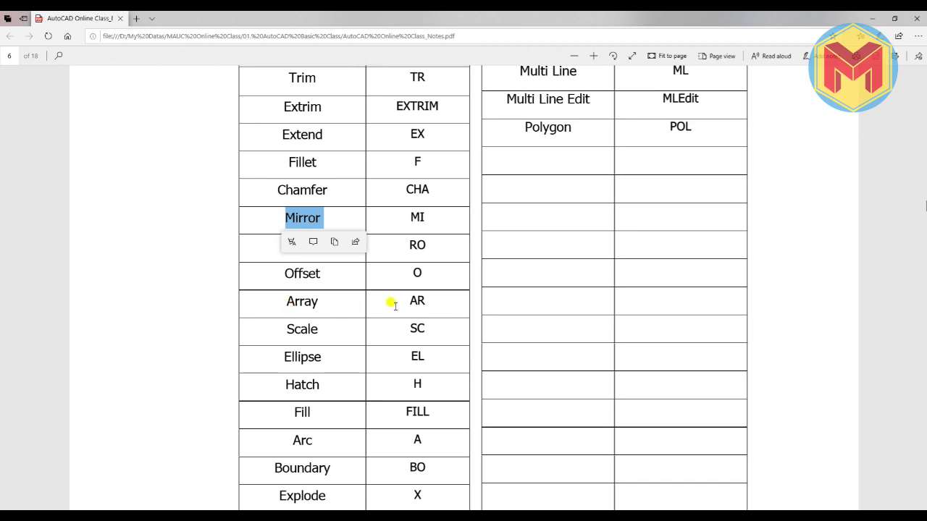
click(391, 261)
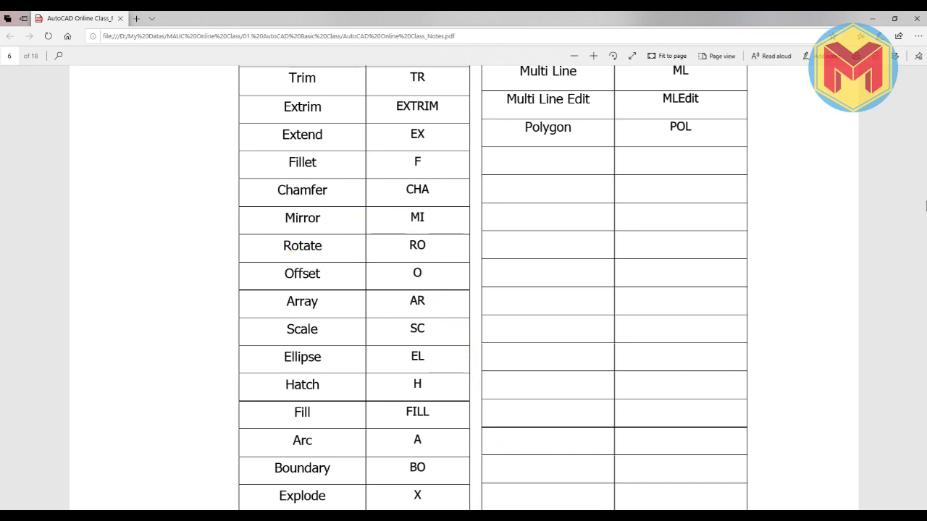
click(811, 517)
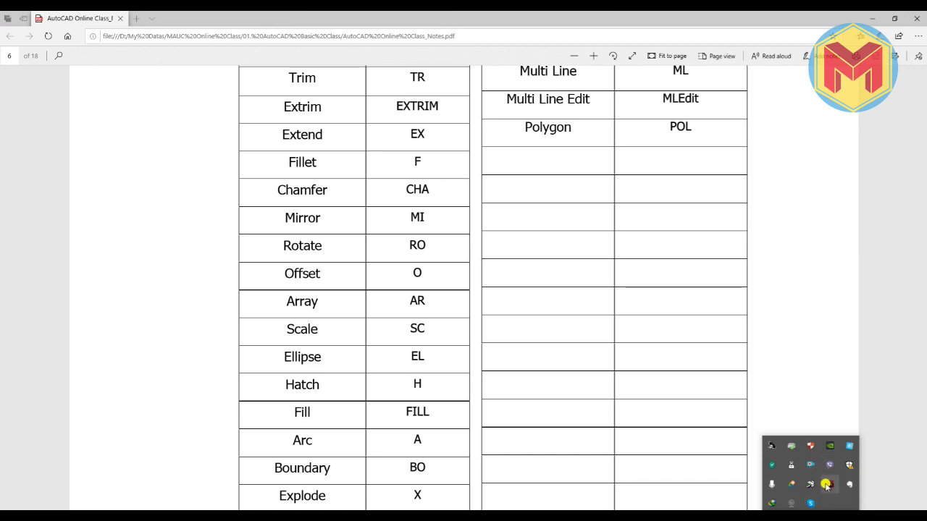
right_click(811, 445)
click(748, 370)
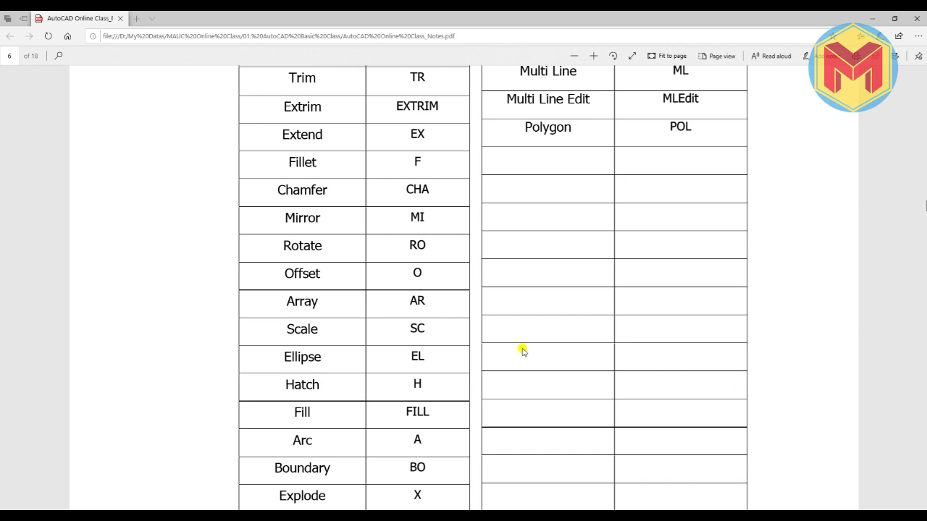
Look up Array (shortcut AR) in the table, then return to AutoCAD and pan the drawing
mouse_move(285, 301)
mouse_down()
mouse_move(417, 300)
mouse_move(406, 299)
mouse_up()
click(427, 299)
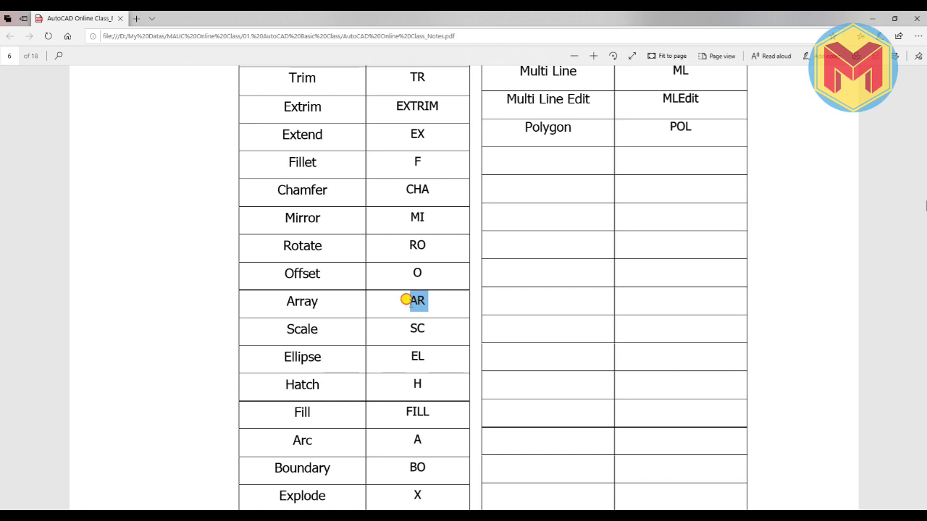
double_click(317, 301)
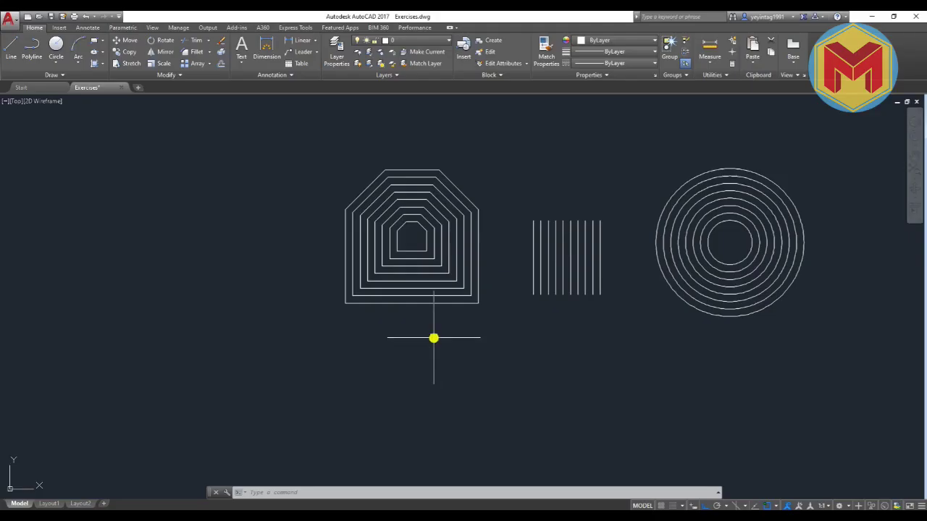
scroll(432, 338, down, 4)
middle_drag(571, 359, 437, 277)
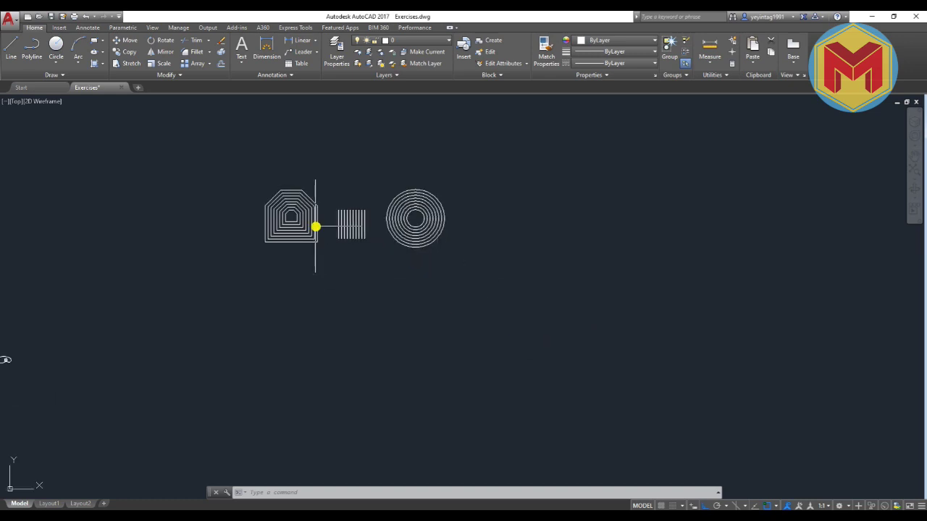
scroll(283, 210, up, 4)
scroll(296, 207, up, 2)
scroll(298, 208, up, 2)
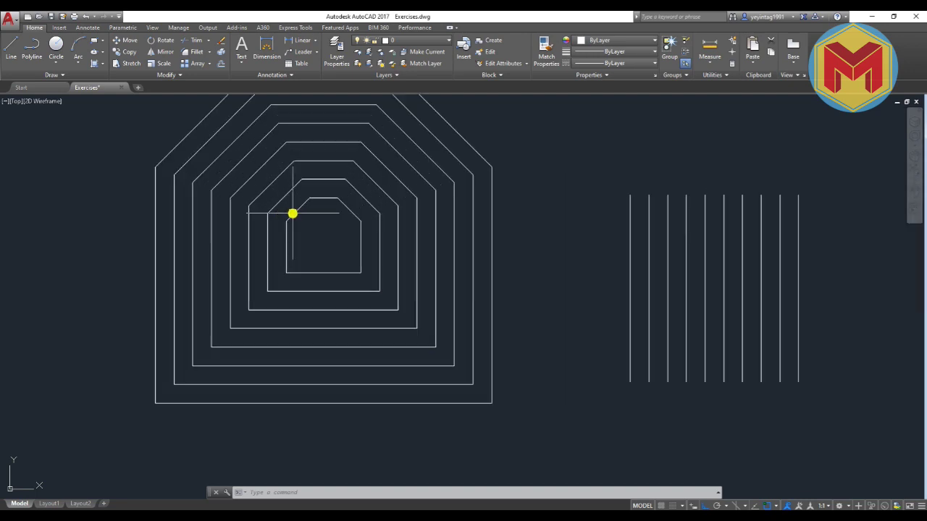
click(287, 228)
click(270, 252)
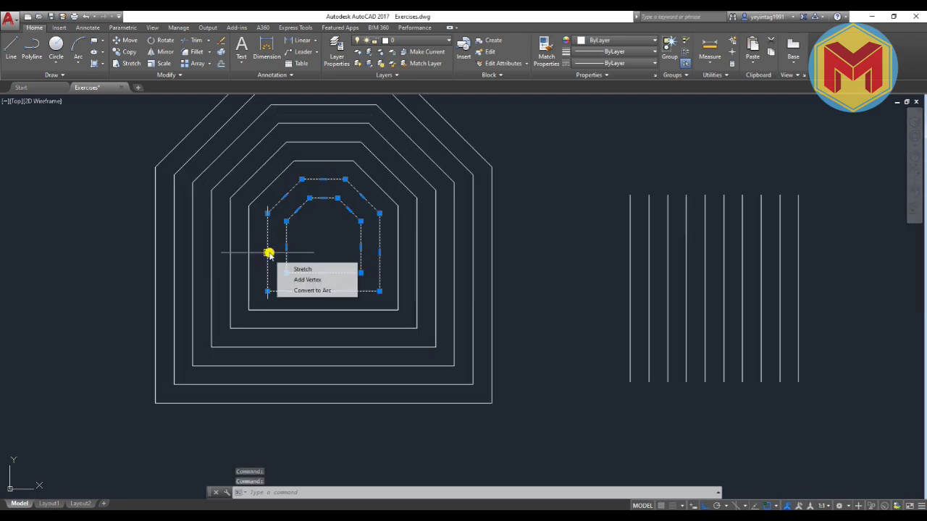
click(249, 254)
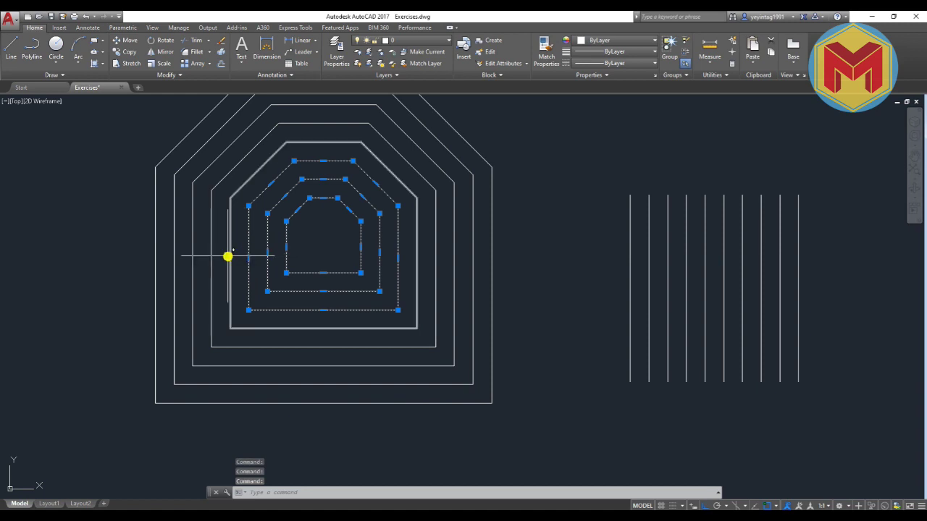
key(Escape)
key(Escape)
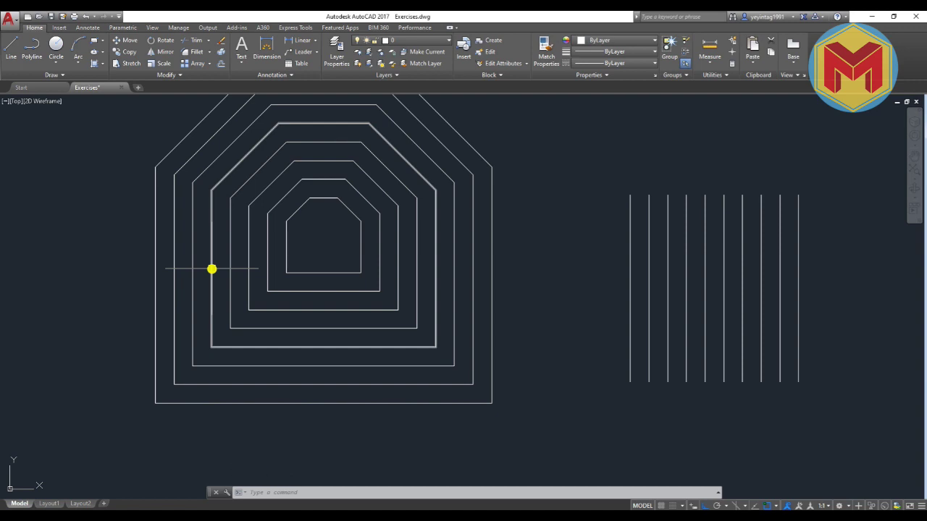
scroll(217, 267, down, 5)
scroll(417, 303, up, 4)
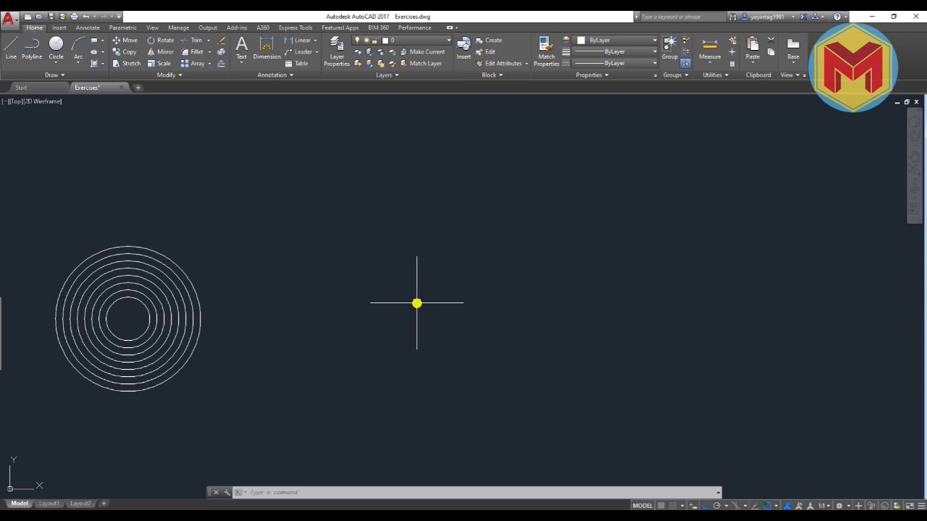
Draw a rectangle with corner input 10,10, then erase the oversized result
text(rec)
key(Return)
click(471, 357)
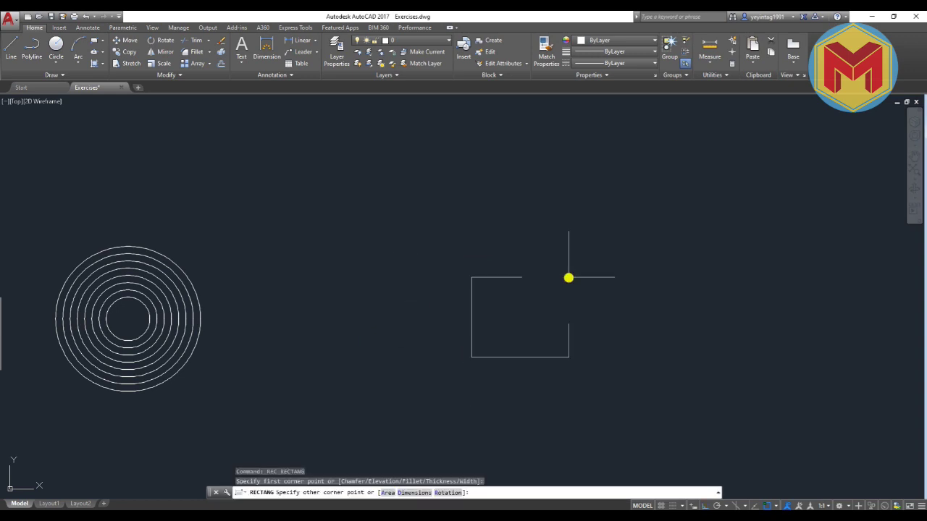
text(0,1)
key(Return)
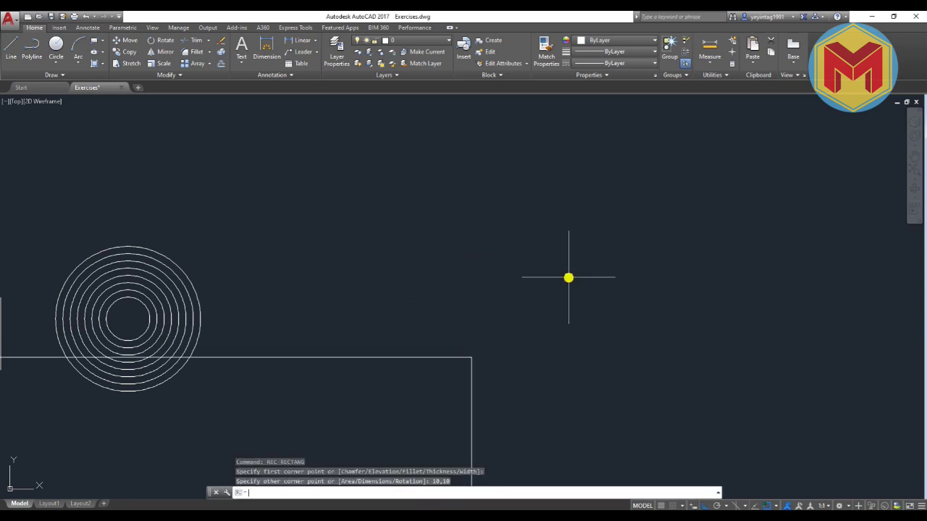
click(558, 269)
click(438, 367)
key(Delete)
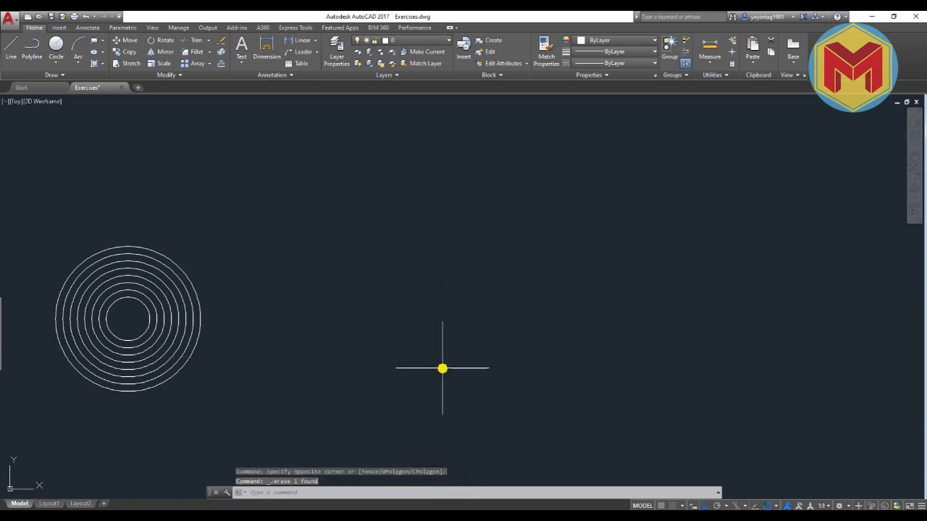
text(rec)
key(Return)
click(503, 359)
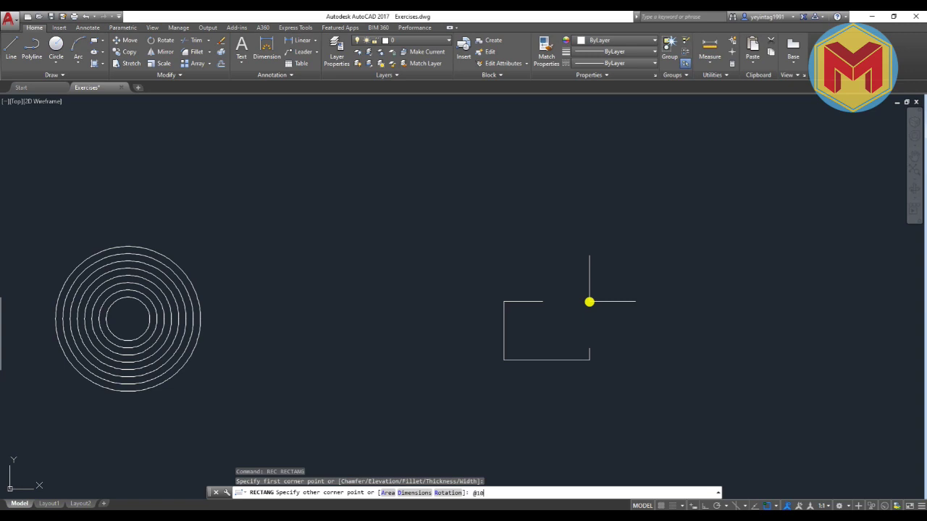
text(10)
key(Return)
middle_drag(589, 301, 333, 302)
scroll(333, 308, up, 4)
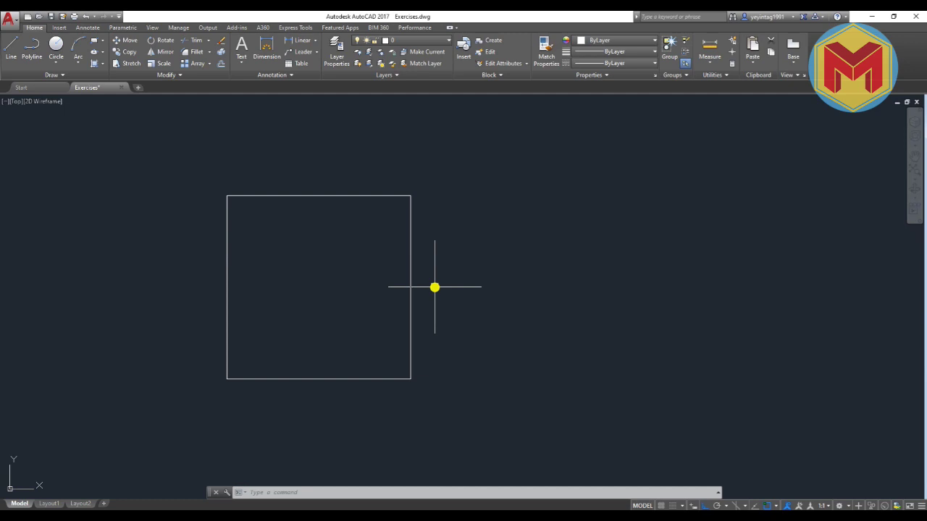
Start an Array (AR) of the 10×10 square and choose the Rectangular type
text(A)
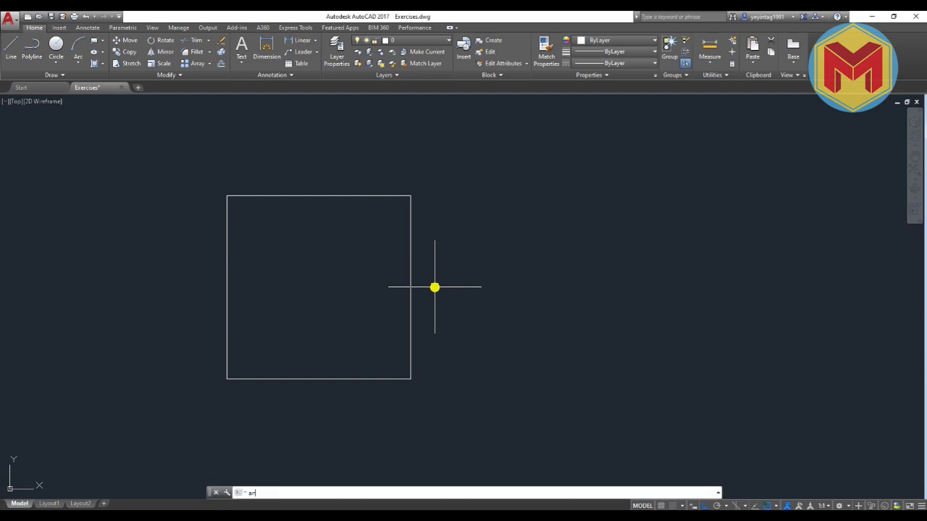
text(R)
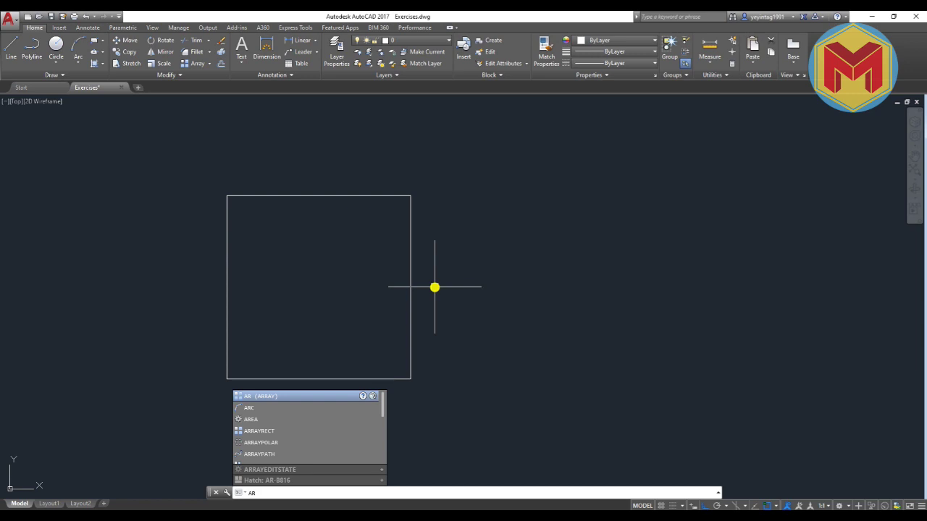
key(Return)
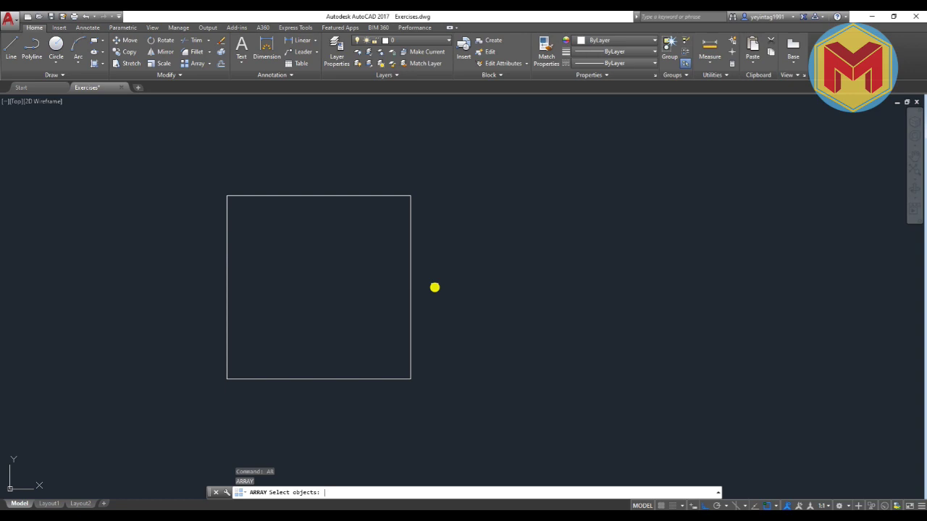
click(411, 285)
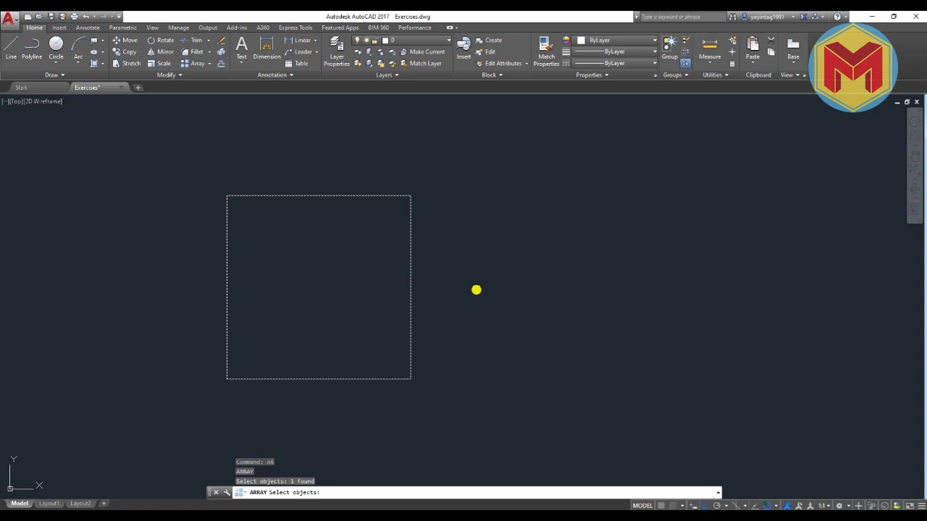
key(Return)
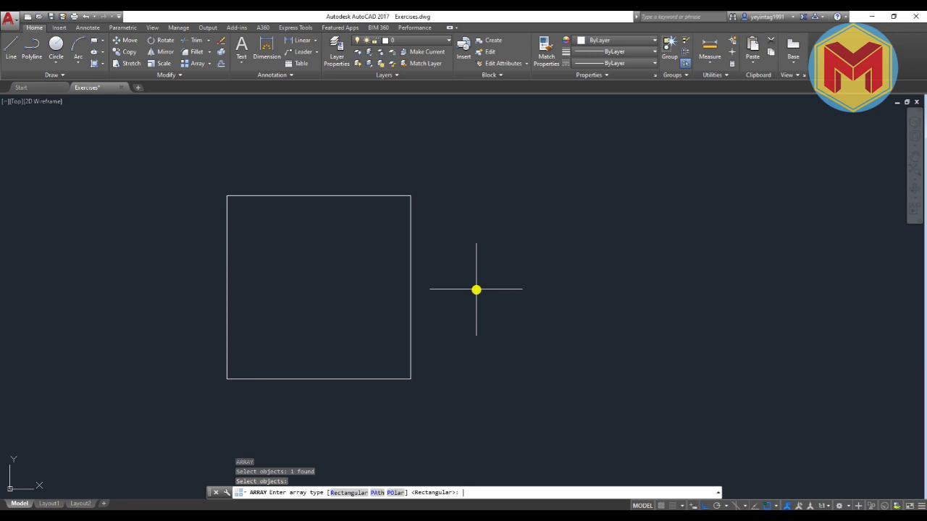
click(346, 492)
Confirm the rectangular array type and bring the previewed grid into view
text(R)
key(Return)
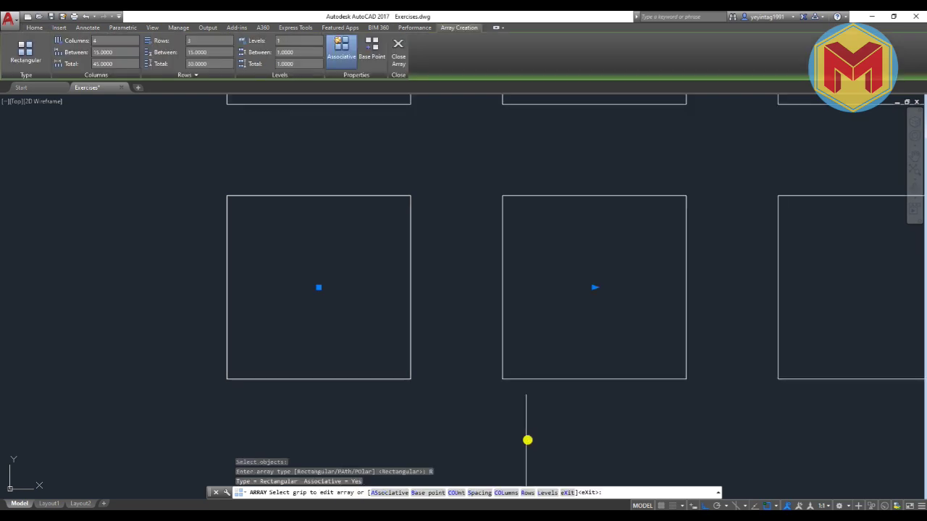
scroll(476, 351, down, 1)
scroll(476, 352, down, 2)
middle_drag(476, 352, 407, 378)
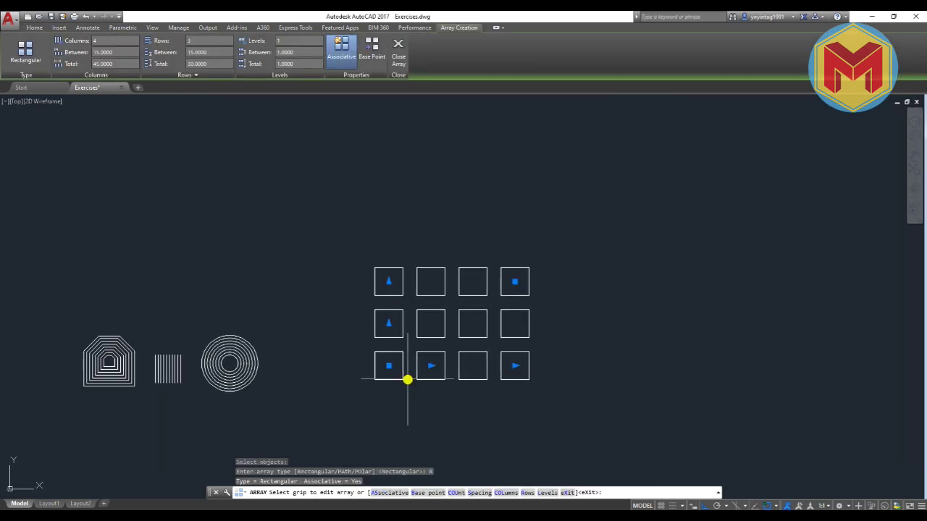
scroll(408, 378, up, 1)
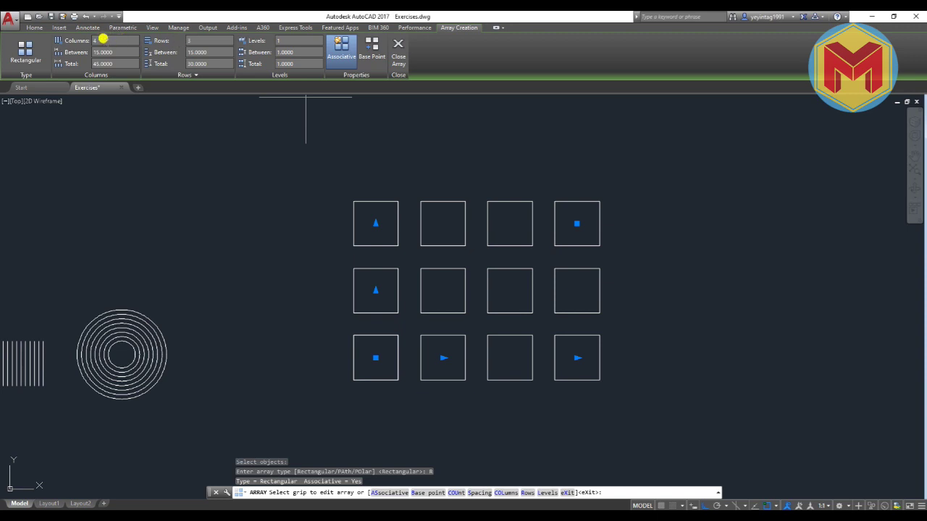
Set the array to 6 columns and 5 rows, then close the array
click(94, 39)
text(6)
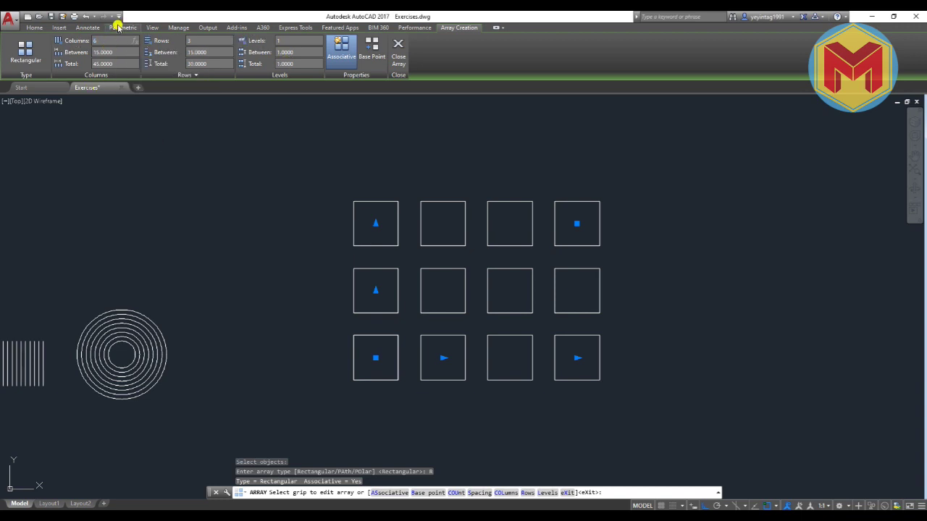
key(Return)
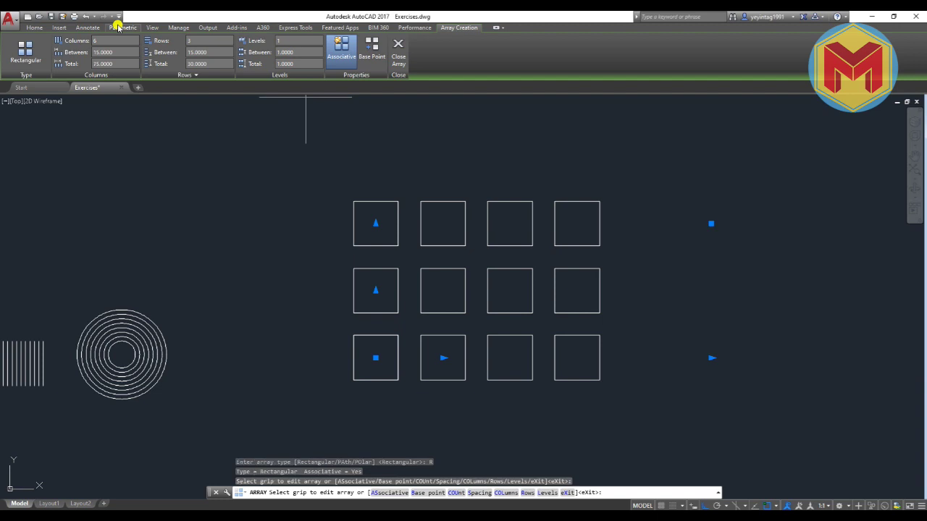
middle_drag(325, 223, 266, 221)
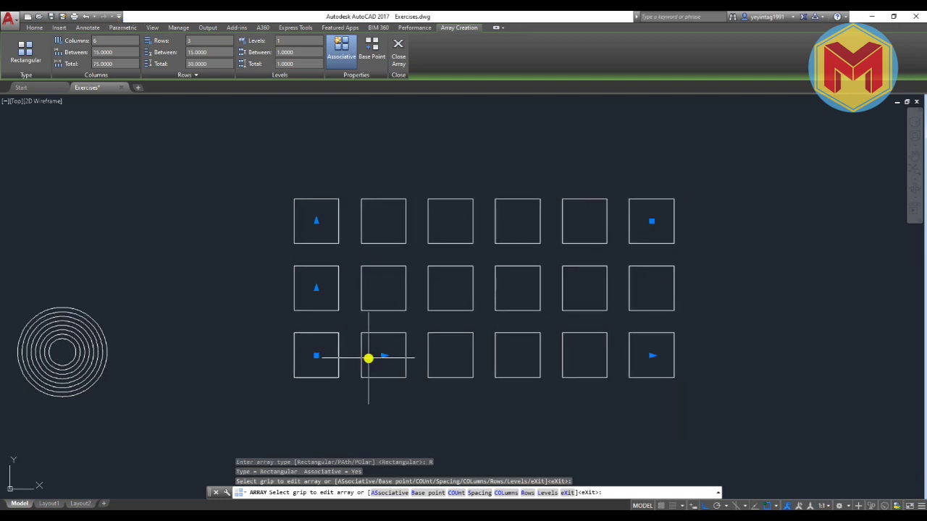
scroll(633, 308, down, 1)
scroll(622, 354, down, 1)
scroll(623, 354, up, 1)
text(5)
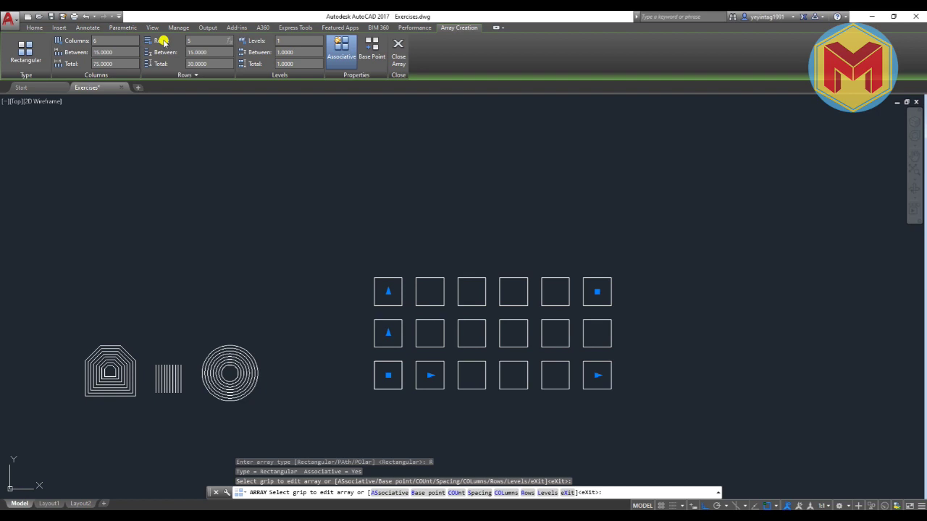
key(Return)
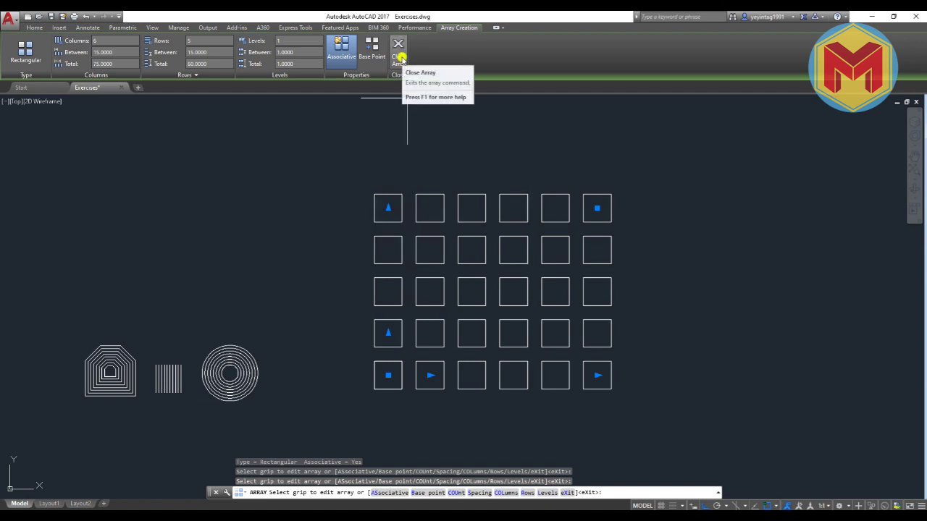
click(400, 58)
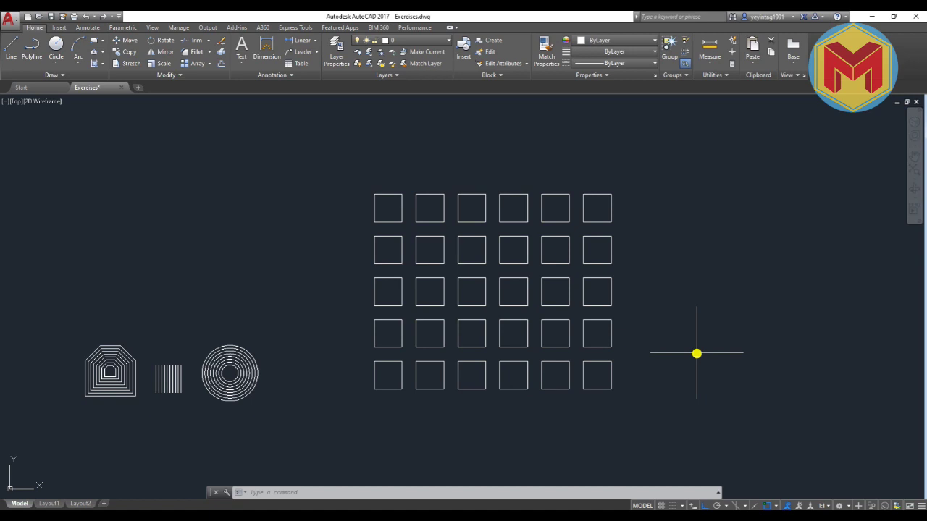
Select the square grid to edit it as an array (6 columns, 5 rows, 15 apart)
scroll(697, 353, up, 2)
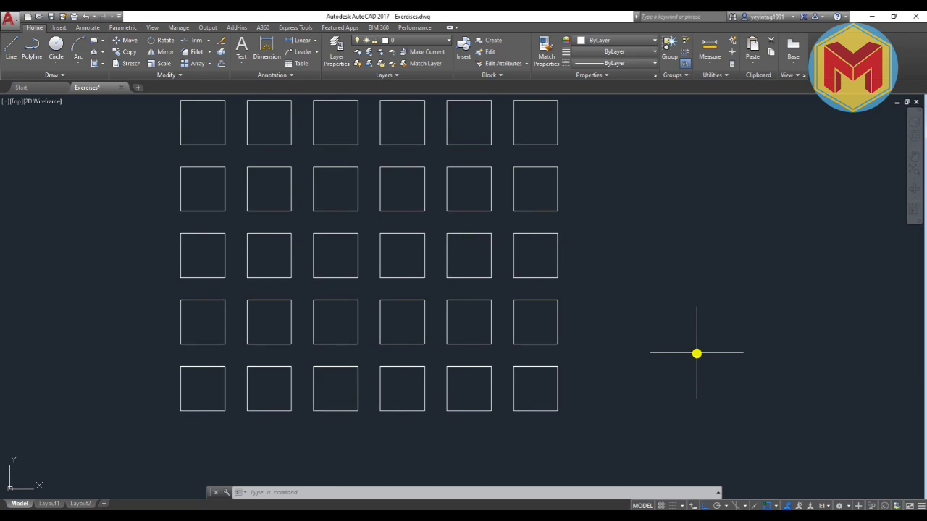
scroll(697, 353, down, 2)
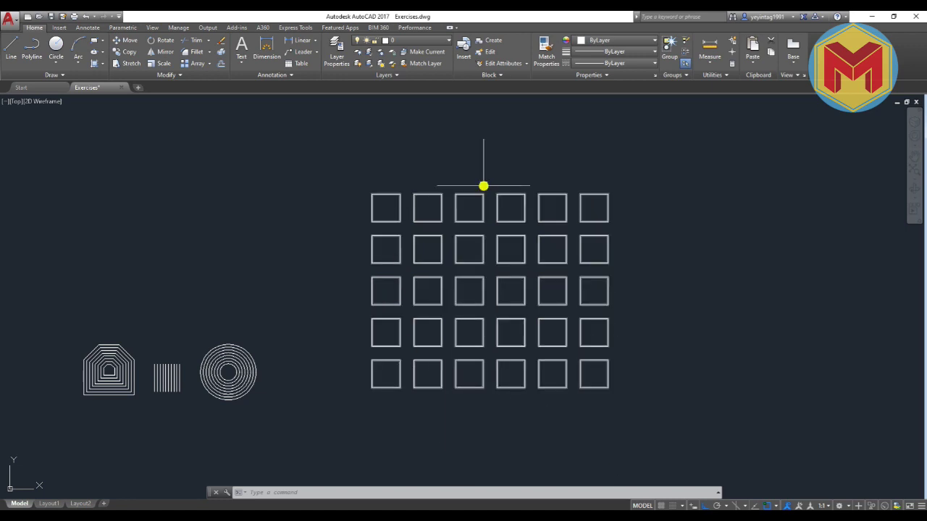
click(384, 386)
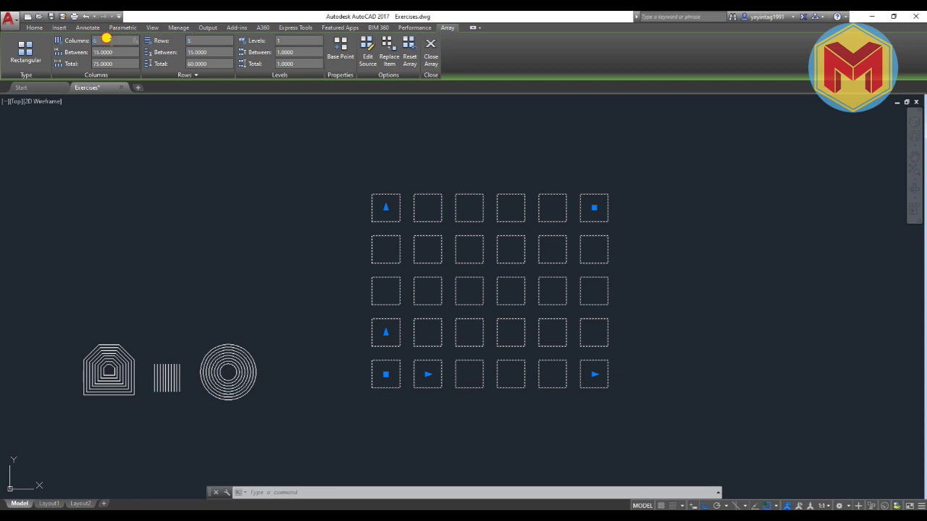
text(5)
Reduce the square array to 5 columns by 5 rows, spacing 15, and exit editing
key(Return)
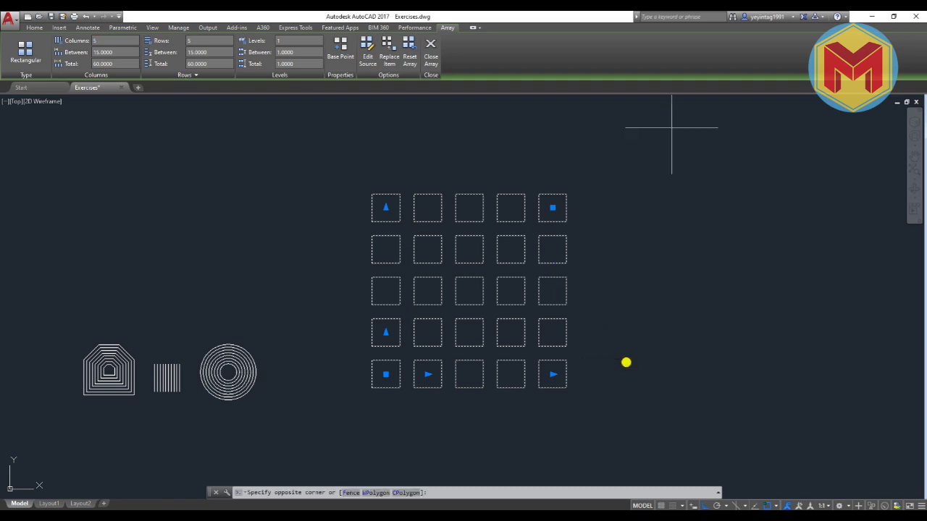
click(619, 372)
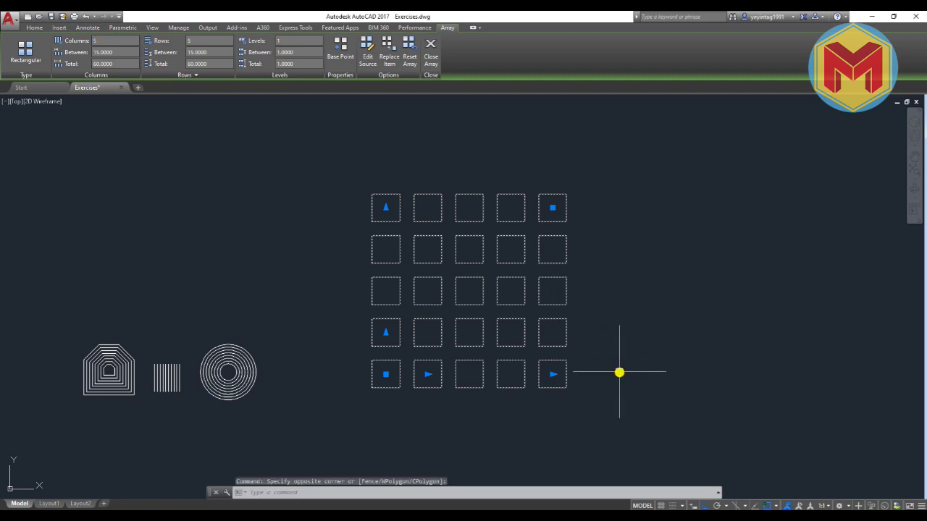
scroll(439, 397, up, 2)
scroll(451, 364, down, 4)
scroll(438, 388, up, 4)
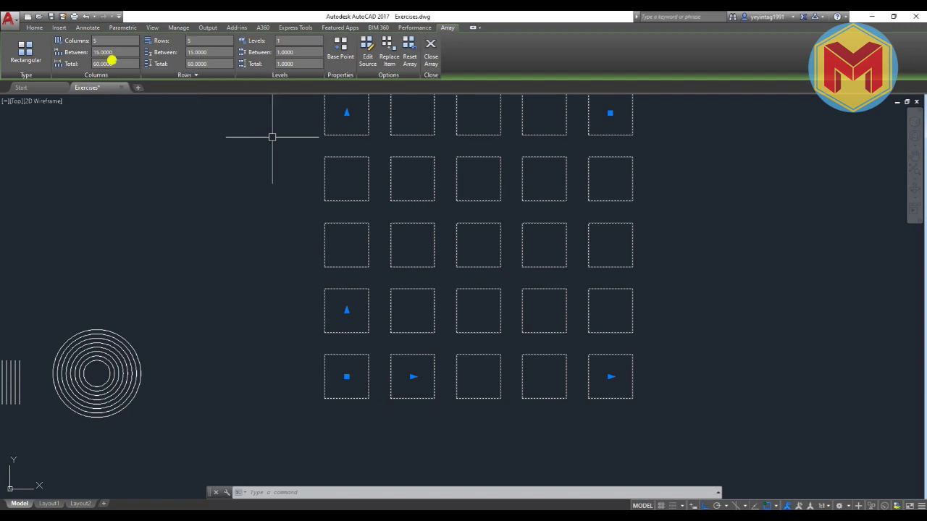
click(105, 52)
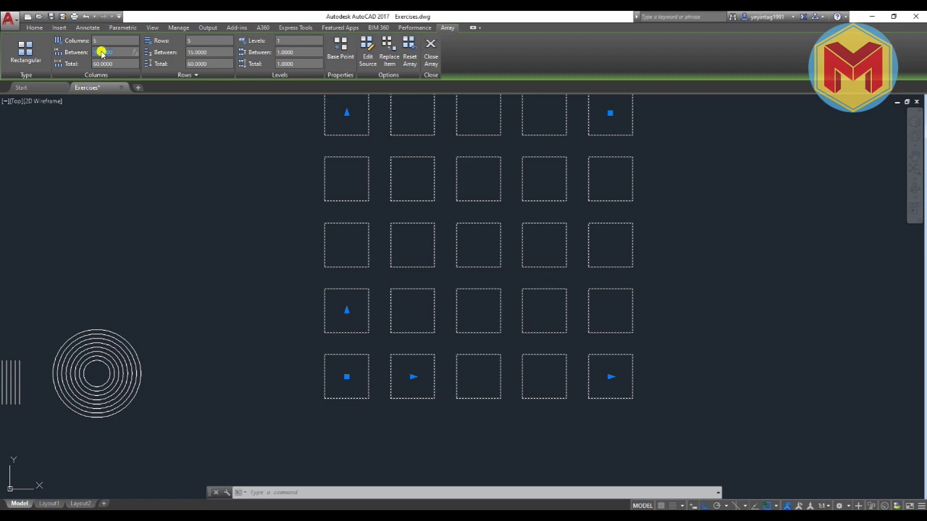
middle_drag(267, 241, 323, 253)
click(323, 252)
key(Escape)
scroll(326, 289, up, 3)
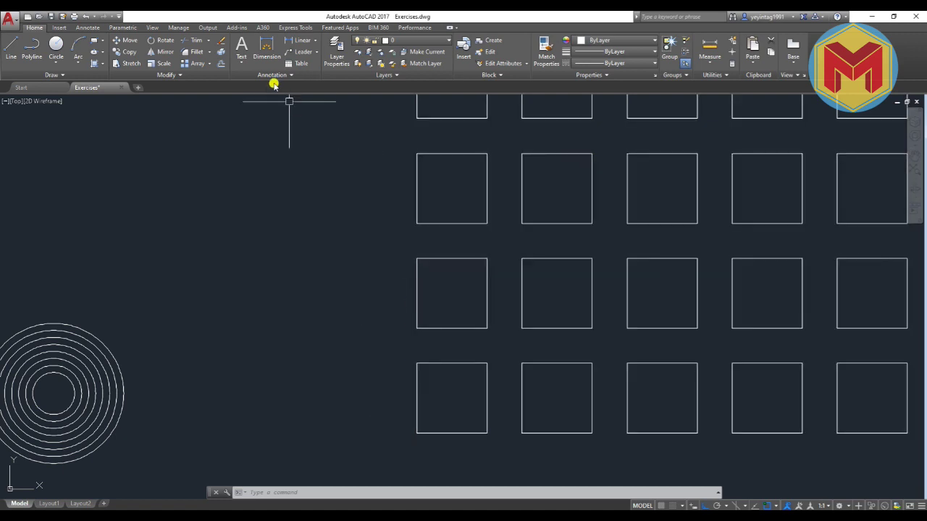
Add a vertical 15.0000 linear dimension between the two lower-left squares
click(315, 40)
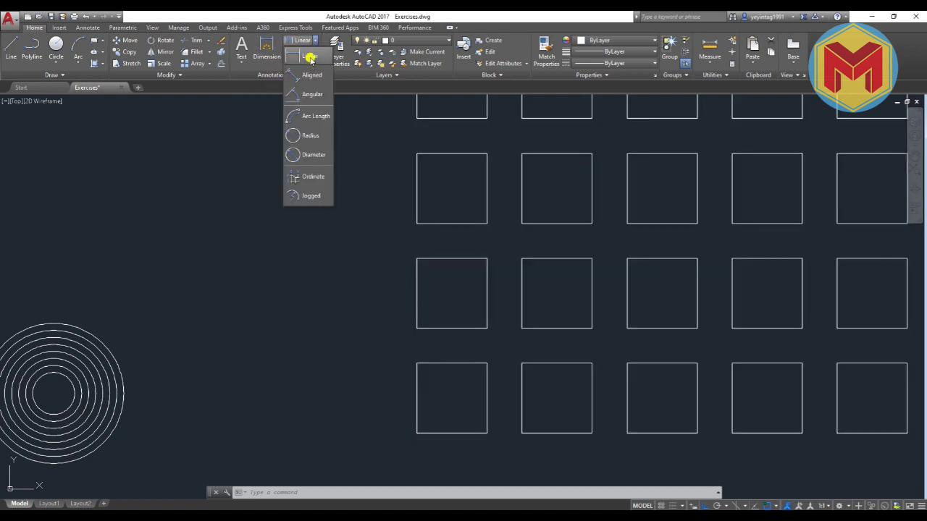
click(310, 58)
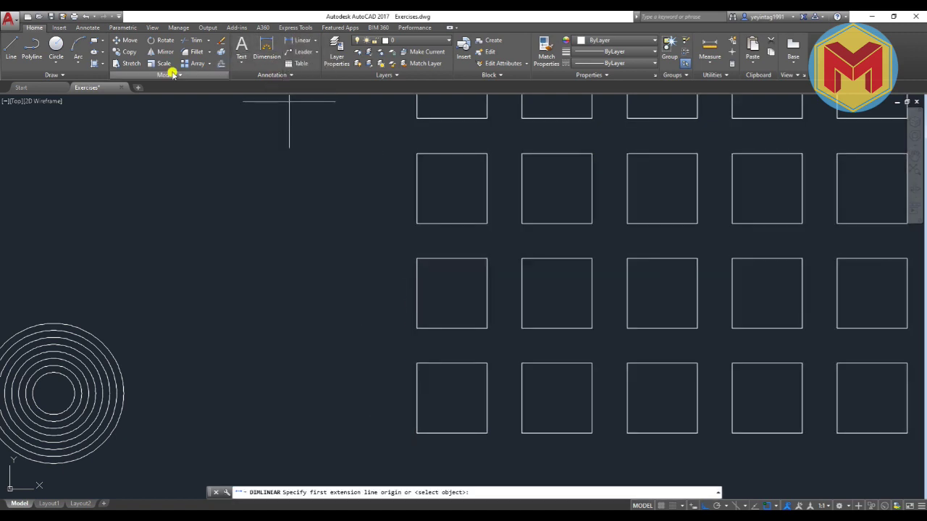
click(420, 397)
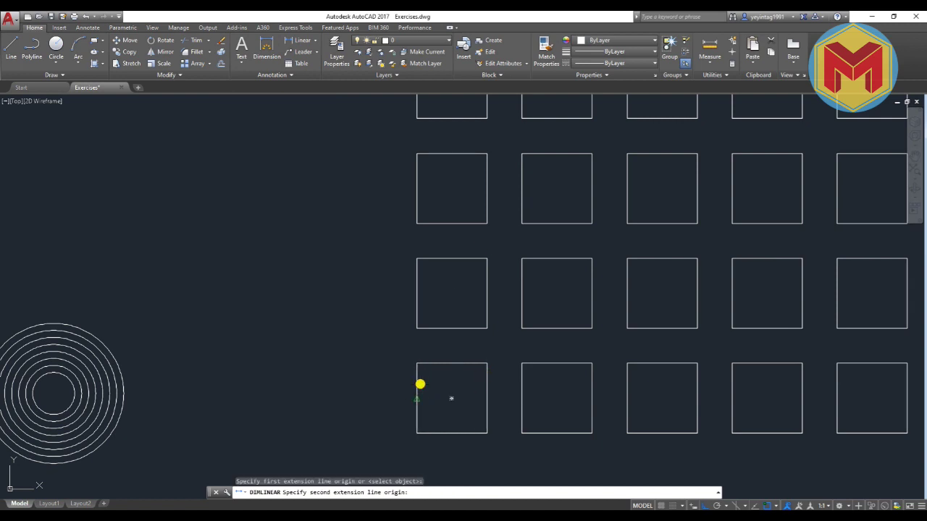
click(417, 292)
scroll(391, 347, up, 3)
scroll(394, 324, up, 2)
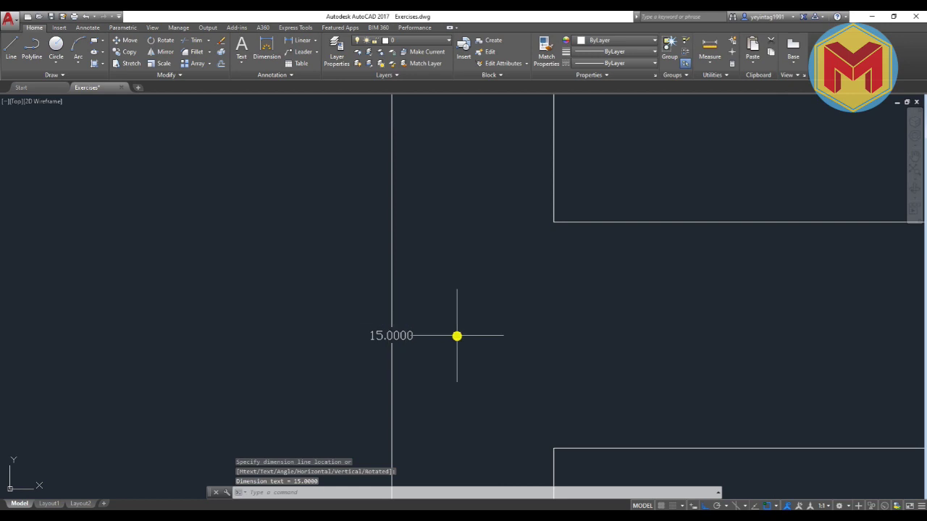
scroll(456, 335, down, 3)
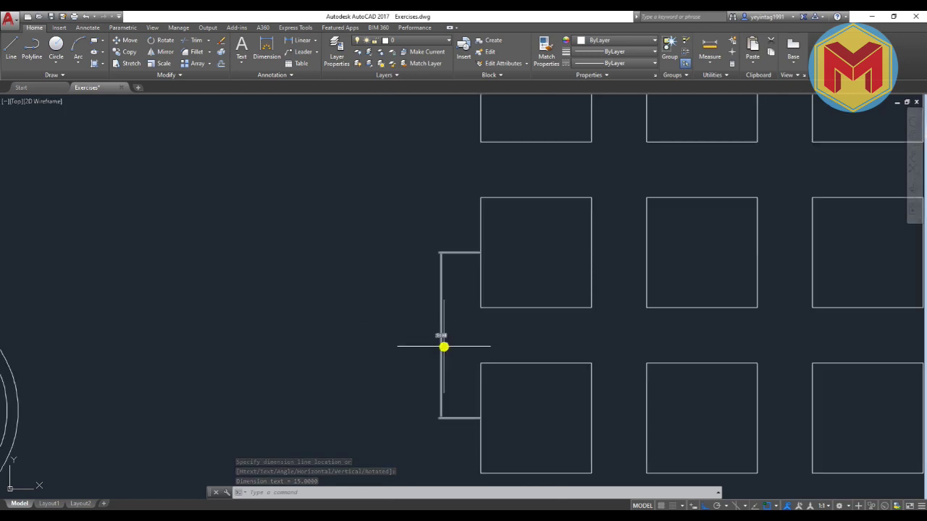
scroll(475, 306, down, 2)
click(475, 305)
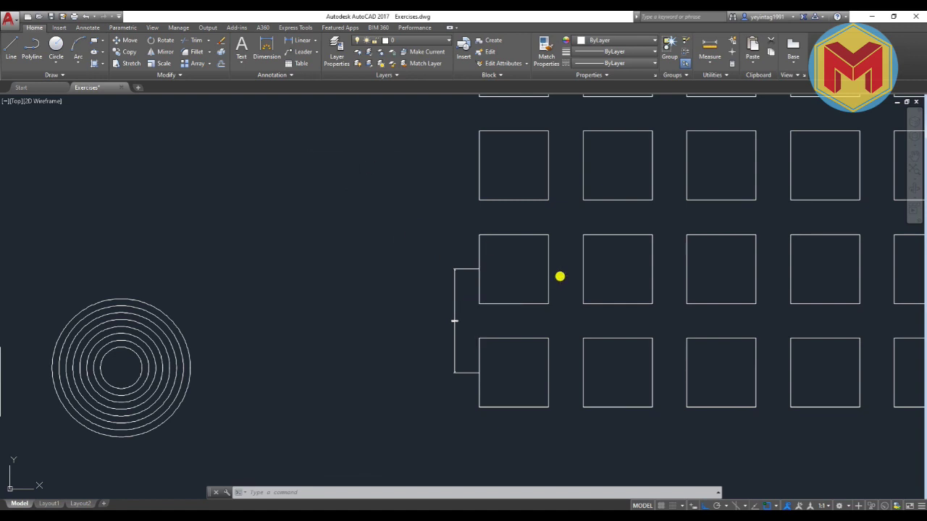
click(549, 290)
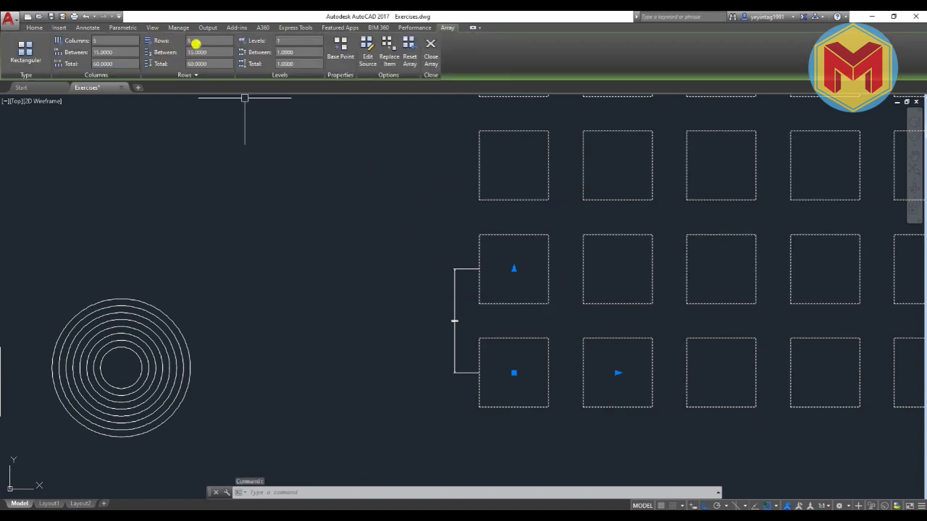
middle_drag(515, 356, 405, 335)
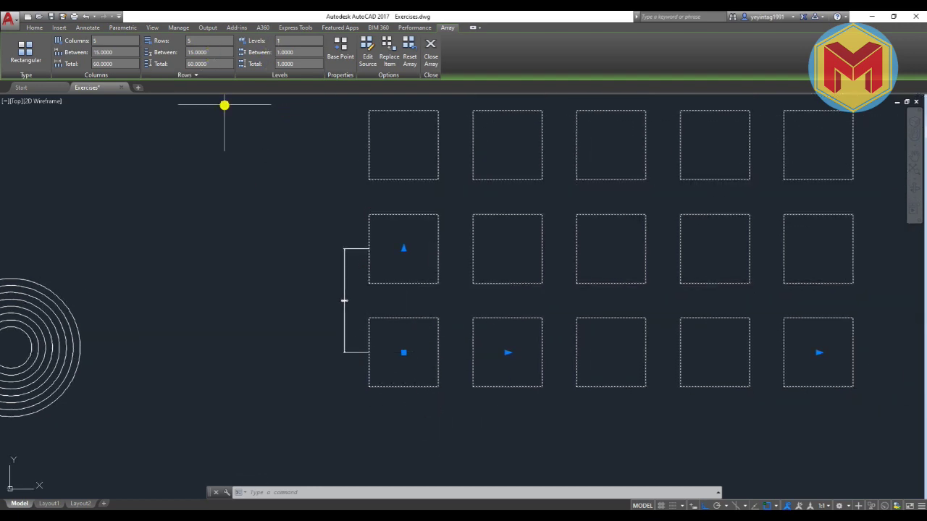
key(Escape)
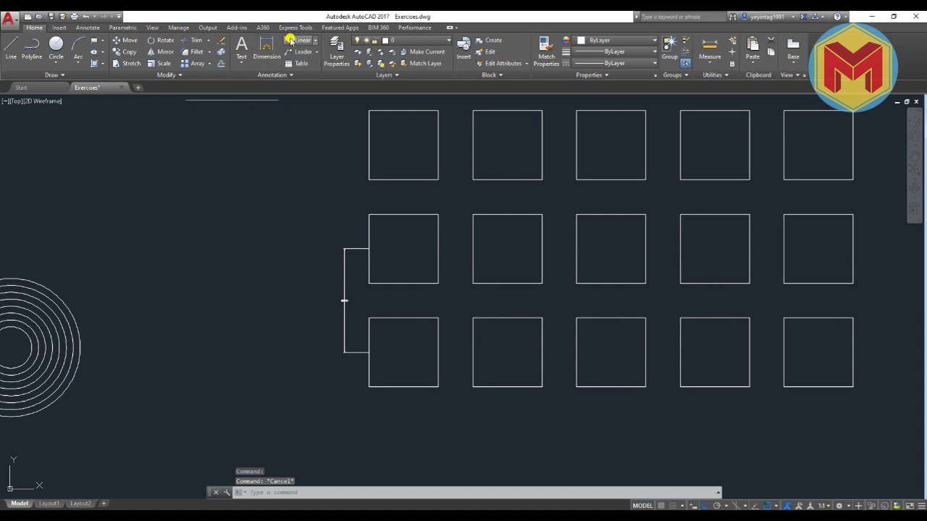
Add a horizontal 15.0000 linear dimension between the bottom-left squares' lower edges
click(294, 40)
click(403, 388)
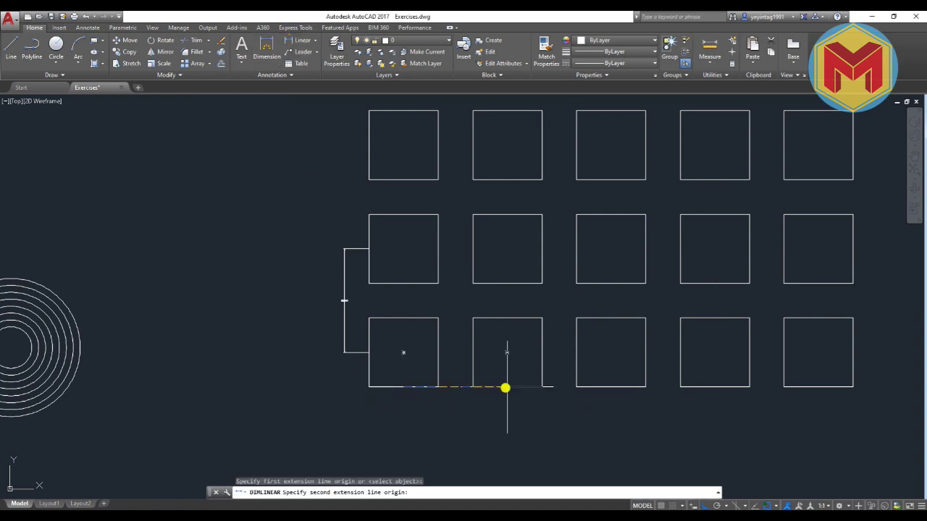
click(507, 387)
click(491, 413)
scroll(491, 412, up, 4)
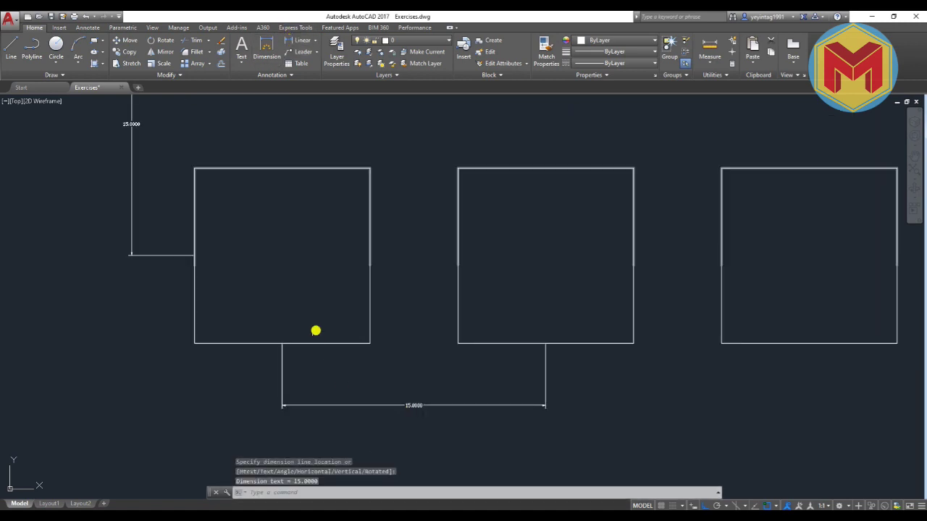
scroll(555, 377, down, 4)
click(485, 382)
scroll(407, 296, up, 2)
scroll(699, 214, down, 2)
scroll(579, 359, up, 6)
scroll(526, 360, up, 2)
scroll(368, 259, down, 6)
scroll(371, 222, up, 2)
scroll(369, 226, up, 2)
scroll(426, 149, down, 4)
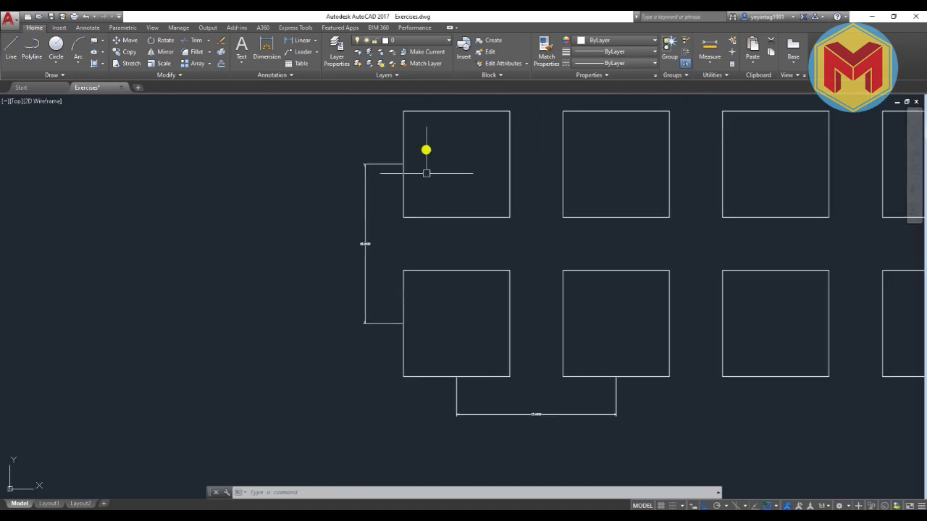
scroll(384, 155, down, 4)
scroll(438, 247, up, 2)
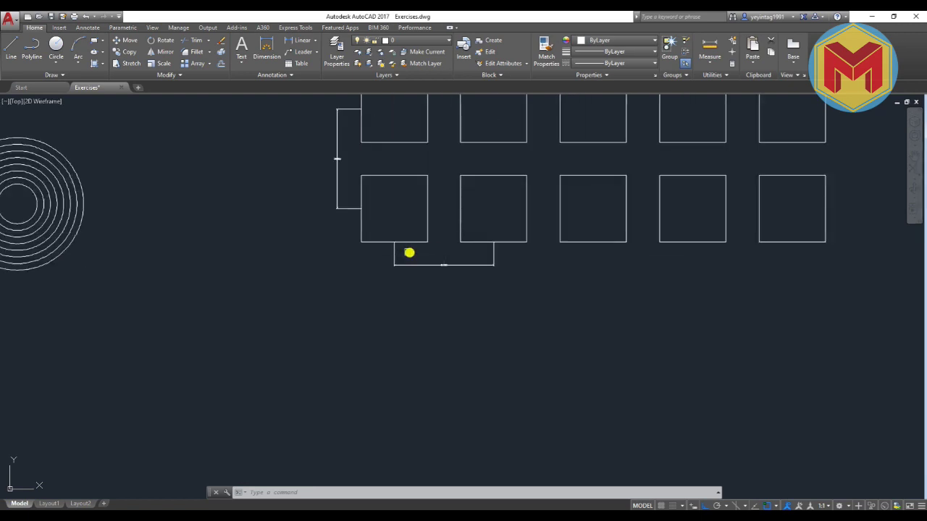
scroll(405, 250, up, 4)
middle_drag(501, 305, 488, 343)
scroll(540, 359, down, 4)
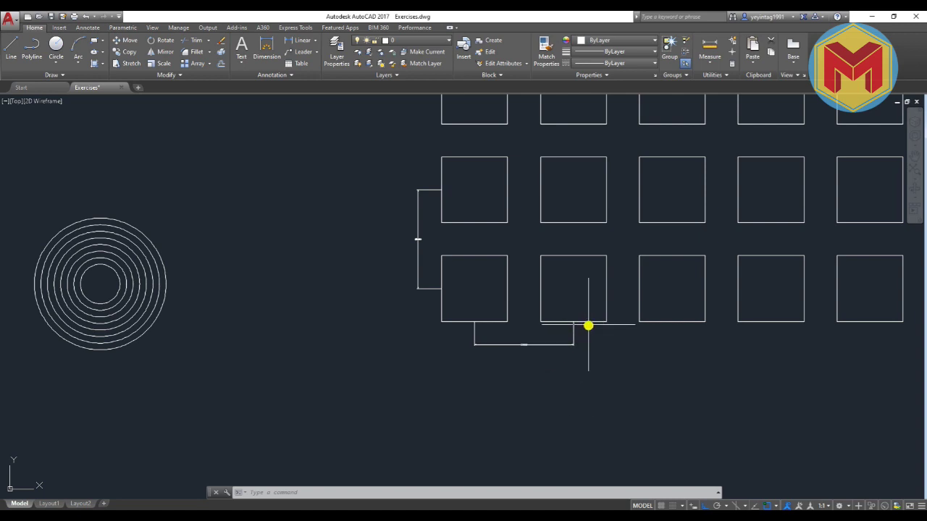
click(549, 321)
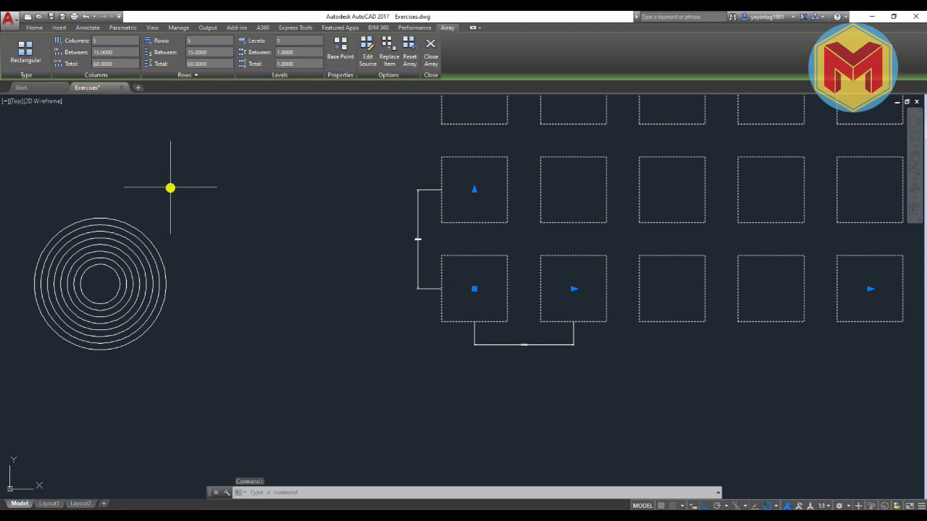
Cancel the accidental stretch of the square array
scroll(430, 290, up, 10)
scroll(433, 284, up, 1)
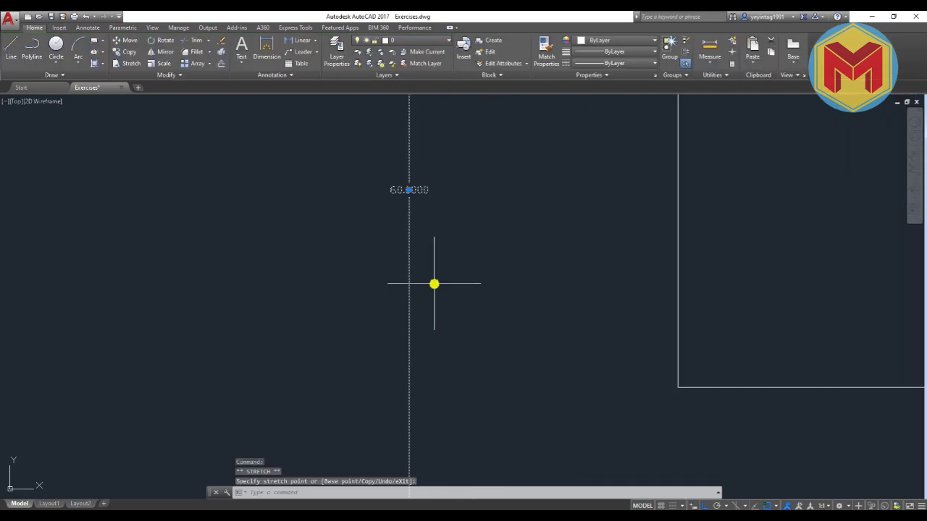
key(Escape)
scroll(449, 286, down, 5)
scroll(482, 304, down, 4)
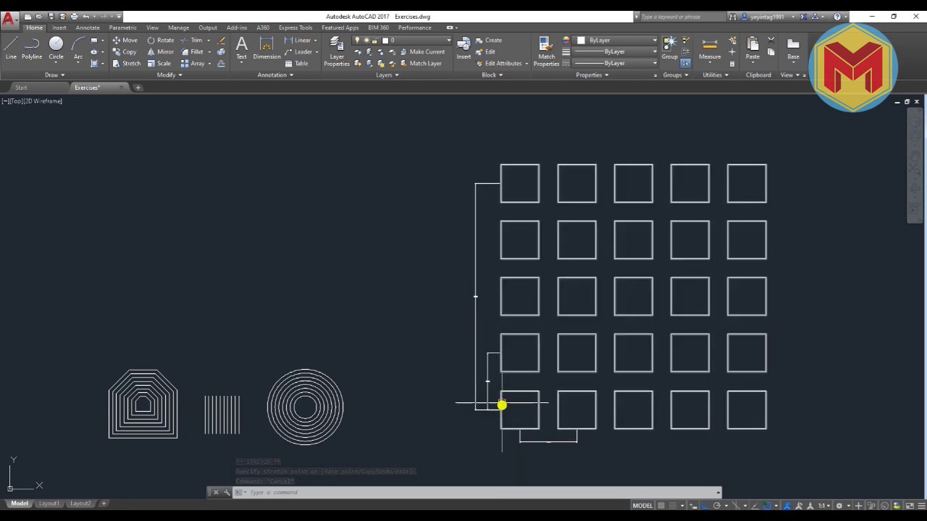
scroll(479, 317, up, 4)
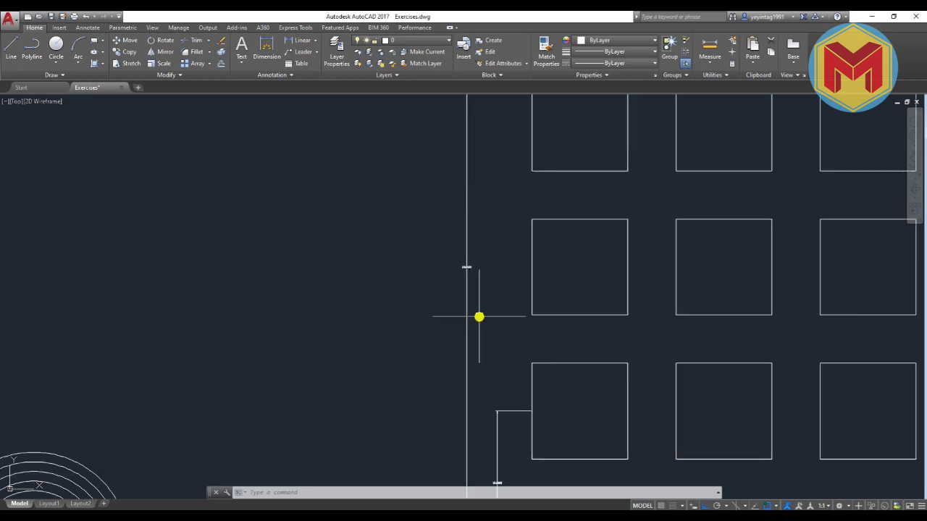
scroll(478, 317, down, 4)
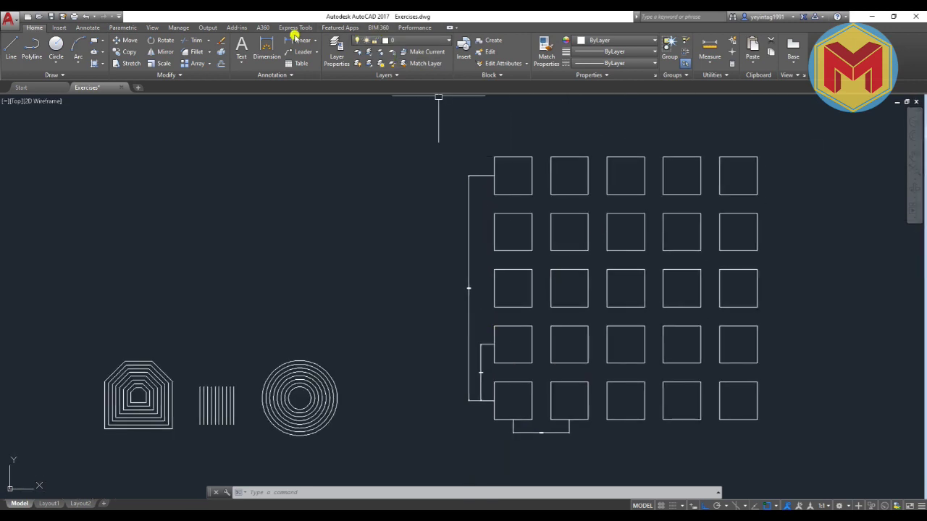
Add a linear dimension across the bottom row of the square grid
click(299, 42)
click(513, 420)
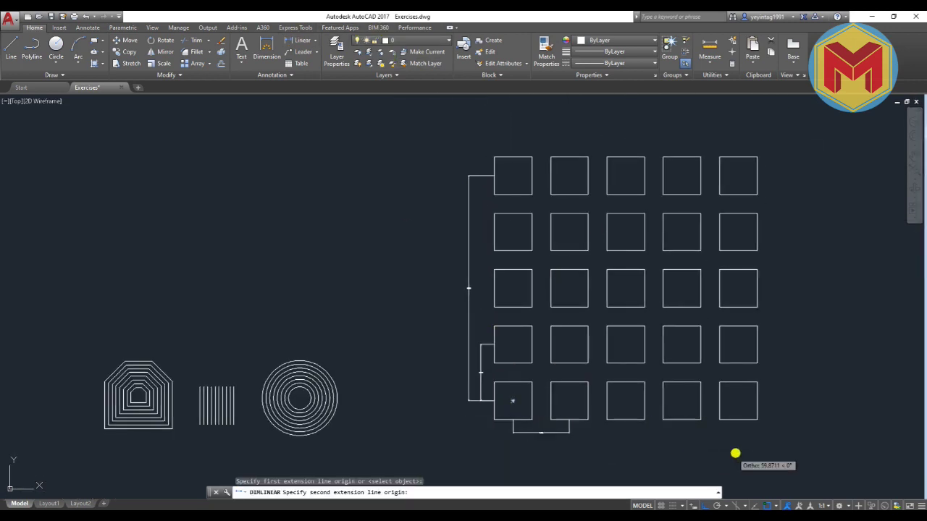
click(739, 419)
scroll(642, 459, up, 4)
scroll(642, 460, up, 4)
scroll(641, 460, down, 6)
Erase the dimension and guide lines below and left of the grid, then select the square array
click(610, 450)
click(438, 394)
click(372, 389)
click(309, 314)
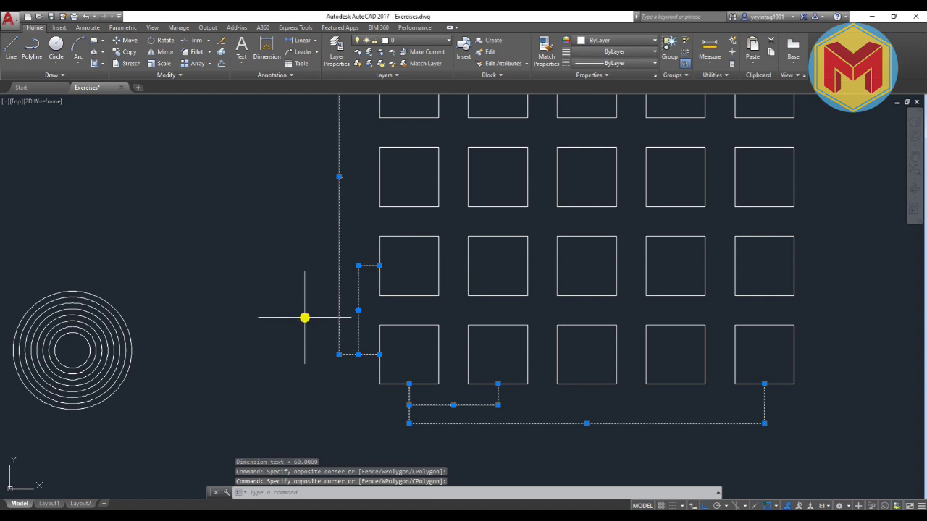
key(Delete)
scroll(310, 313, down, 4)
click(367, 305)
Space the 5×5 array's columns 20 units apart and rows 30 units apart
scroll(368, 305, up, 2)
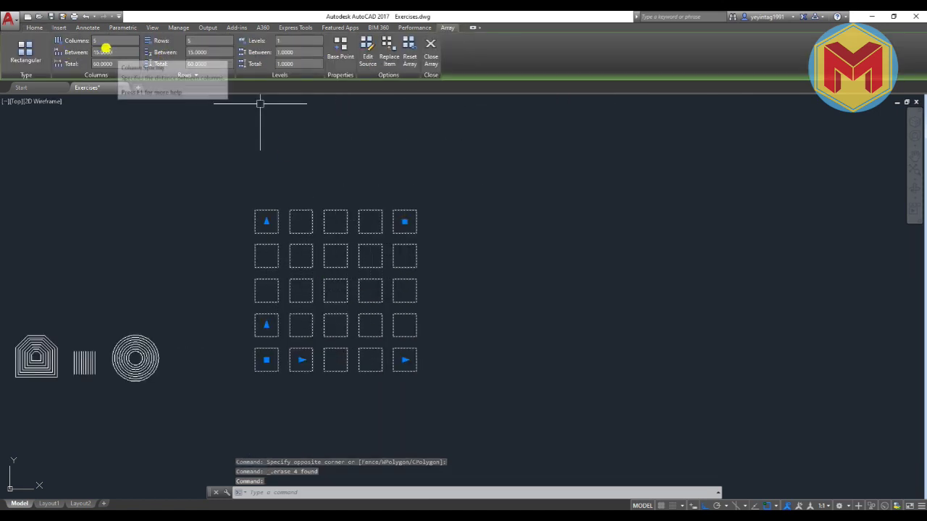
scroll(279, 385, up, 6)
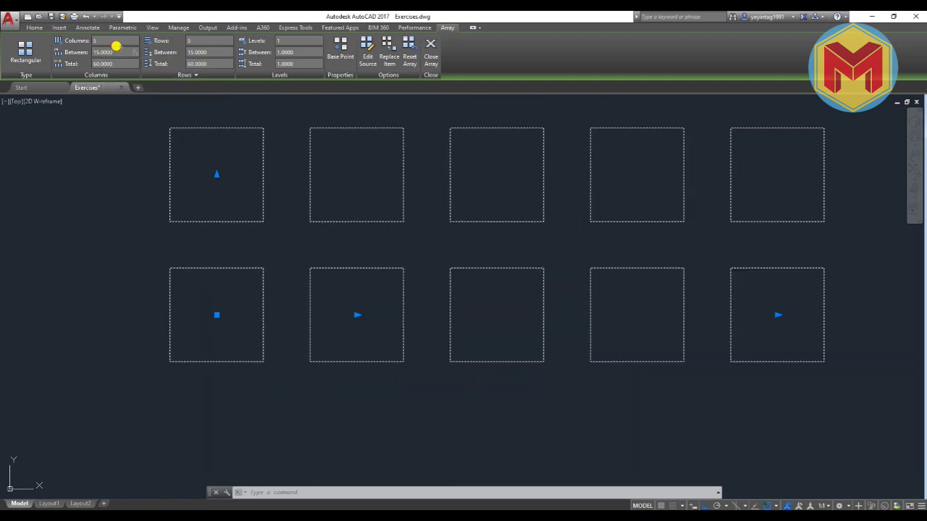
text(20)
key(Return)
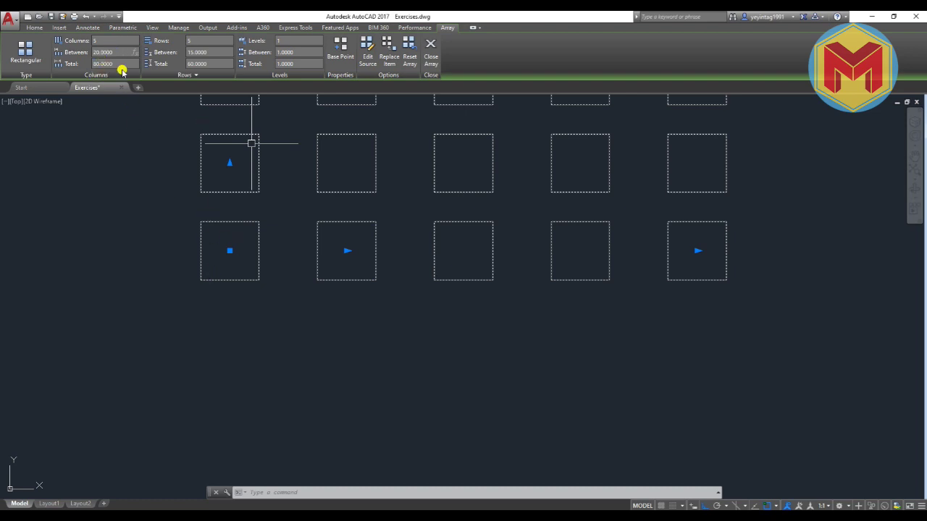
click(170, 215)
scroll(165, 242, down, 2)
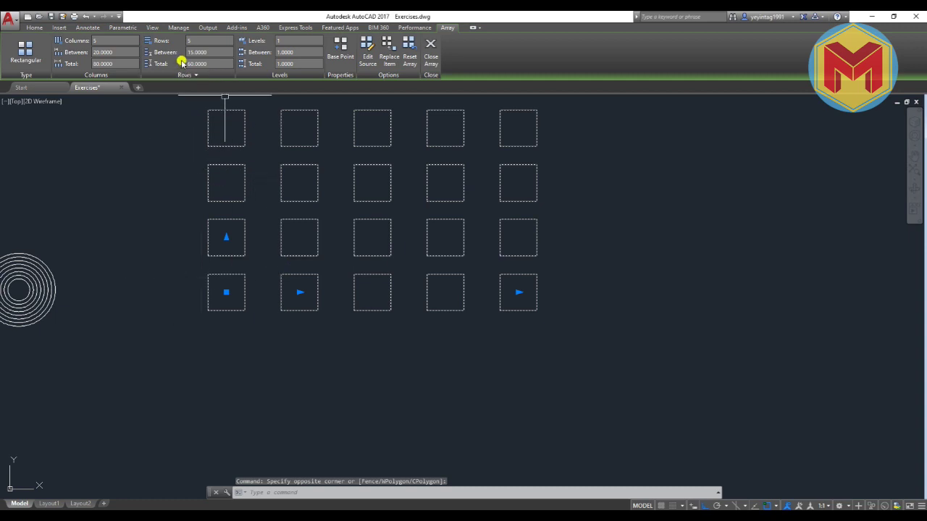
click(211, 51)
text(30)
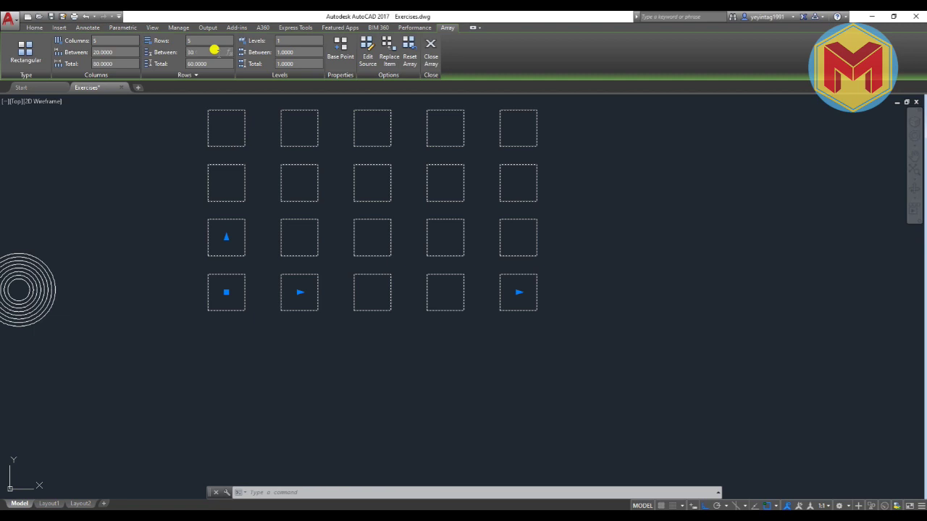
key(Return)
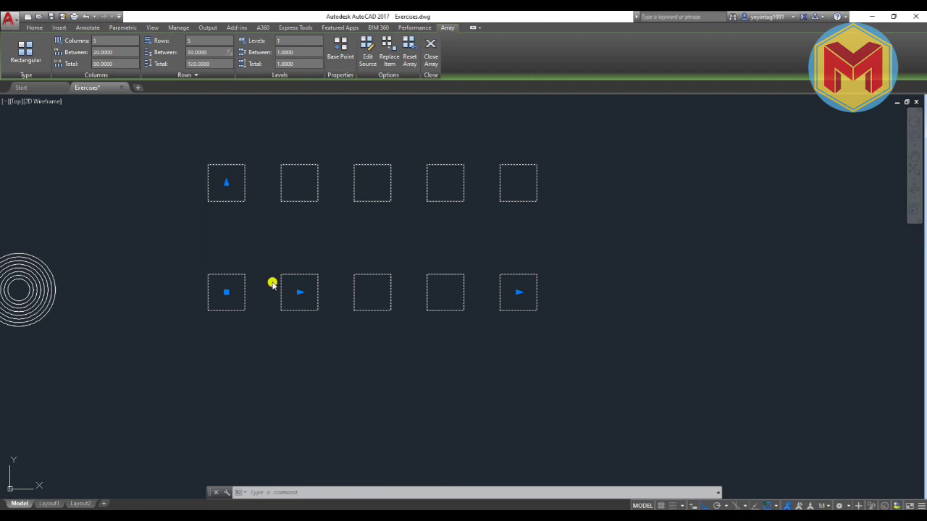
scroll(202, 301, down, 4)
middle_drag(273, 104, 285, 227)
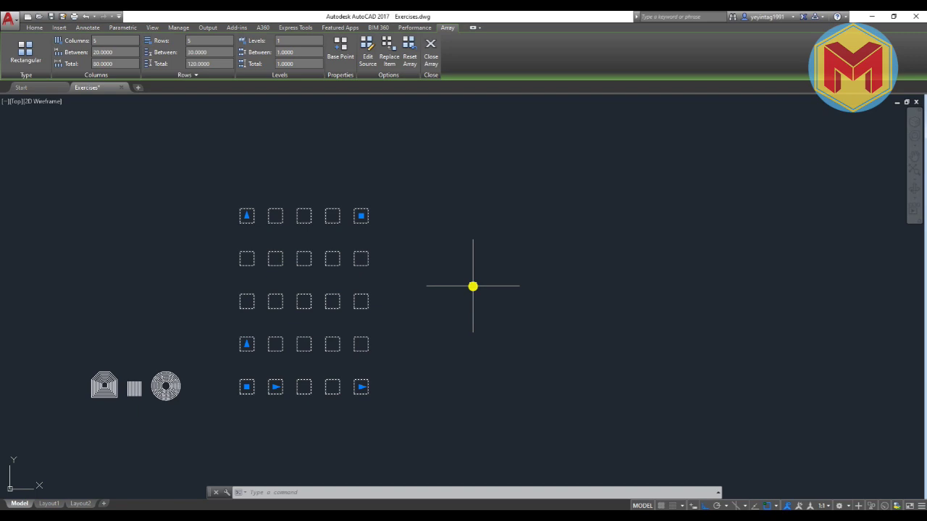
key(Escape)
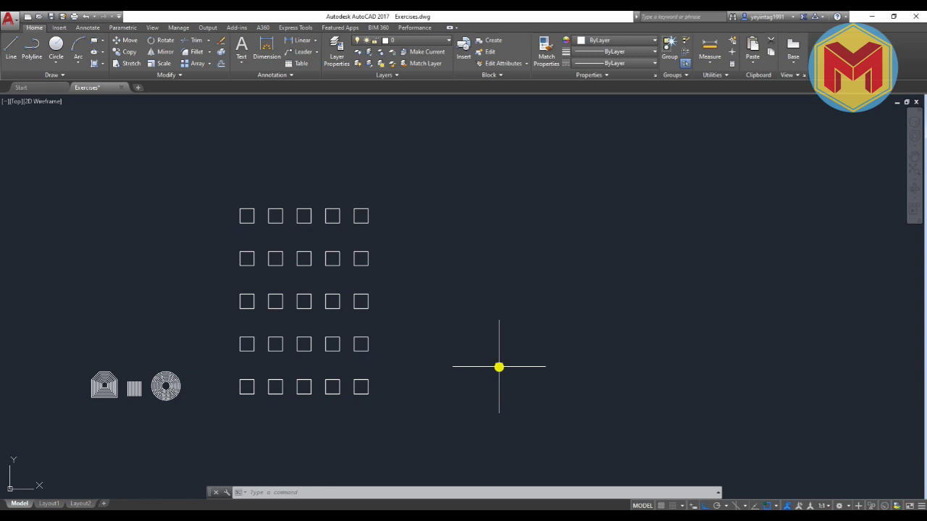
Draw a large circle to the right of the square grid
text(c)
key(Return)
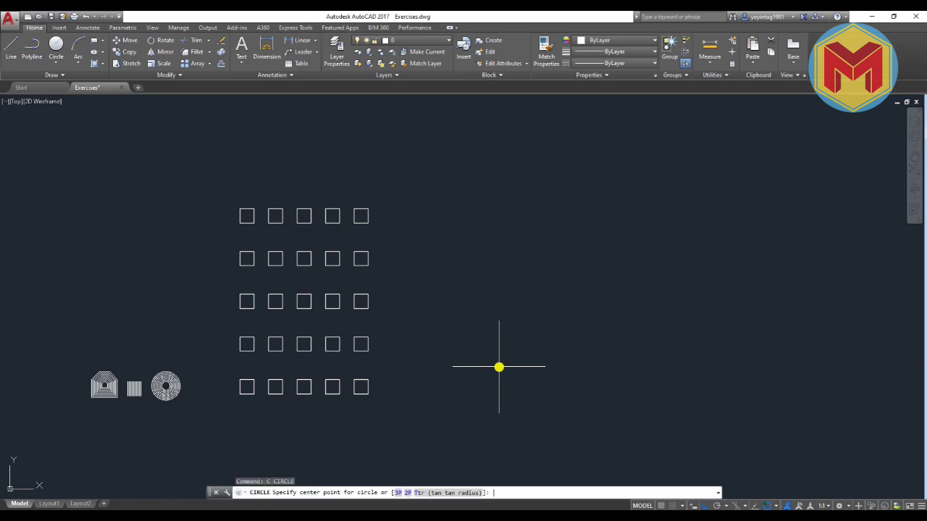
click(601, 276)
click(612, 372)
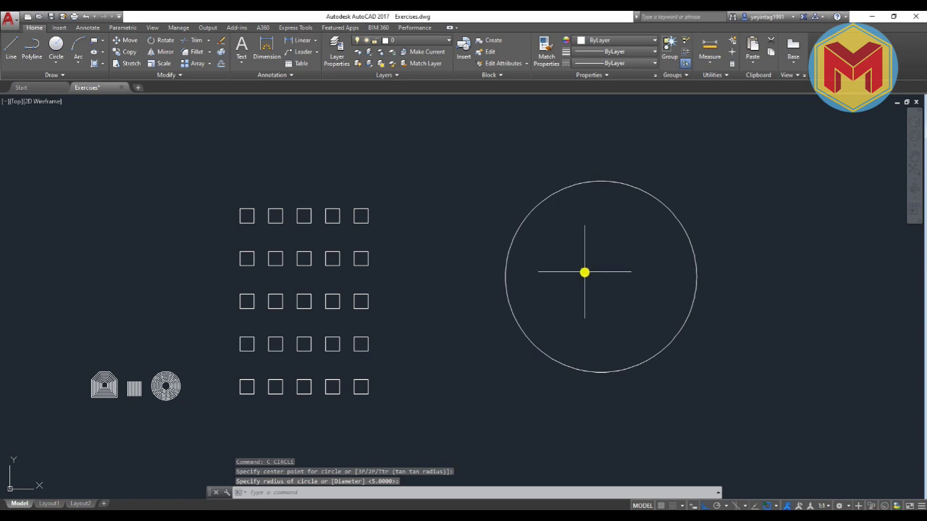
Draw a small circle centred on the large circle's top quadrant and colour it red
text(c)
key(Return)
click(600, 184)
click(600, 192)
click(610, 173)
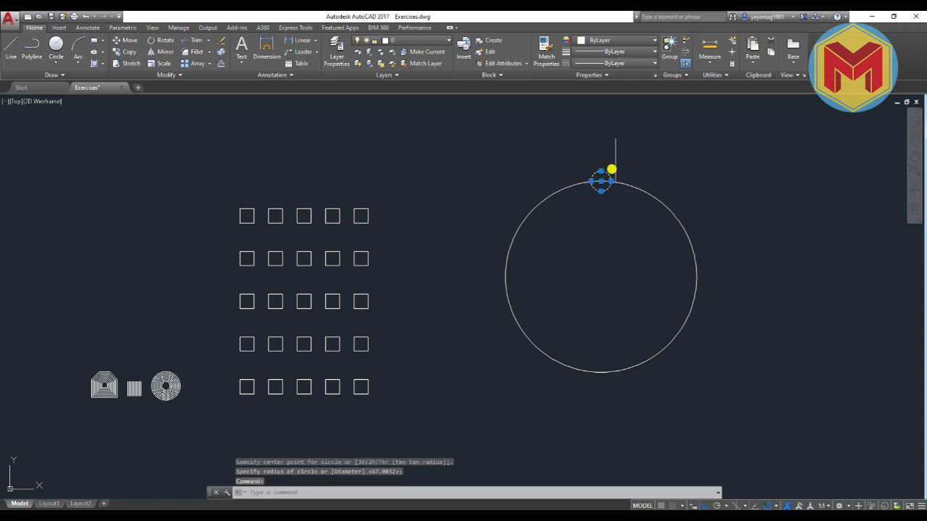
click(600, 40)
click(584, 134)
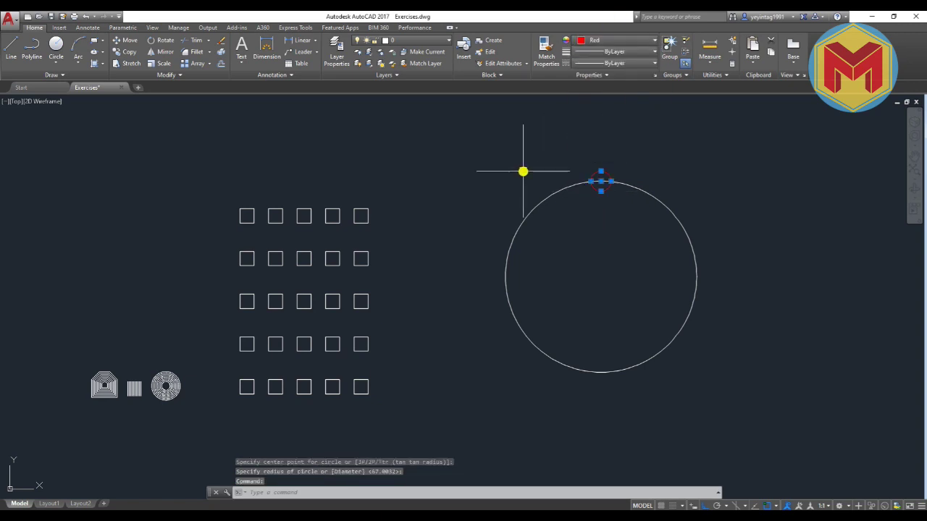
key(Escape)
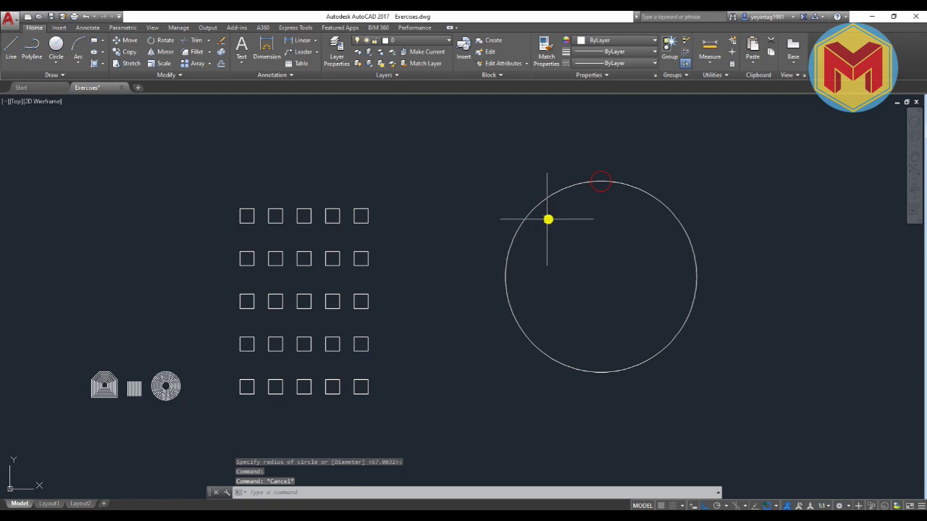
scroll(331, 376, up, 2)
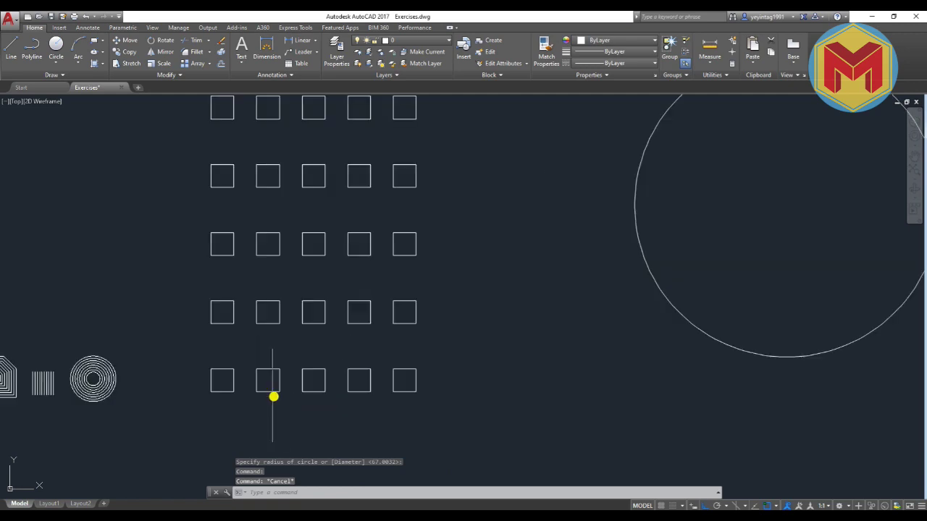
scroll(284, 340, down, 4)
scroll(405, 289, up, 2)
middle_drag(418, 302, 362, 303)
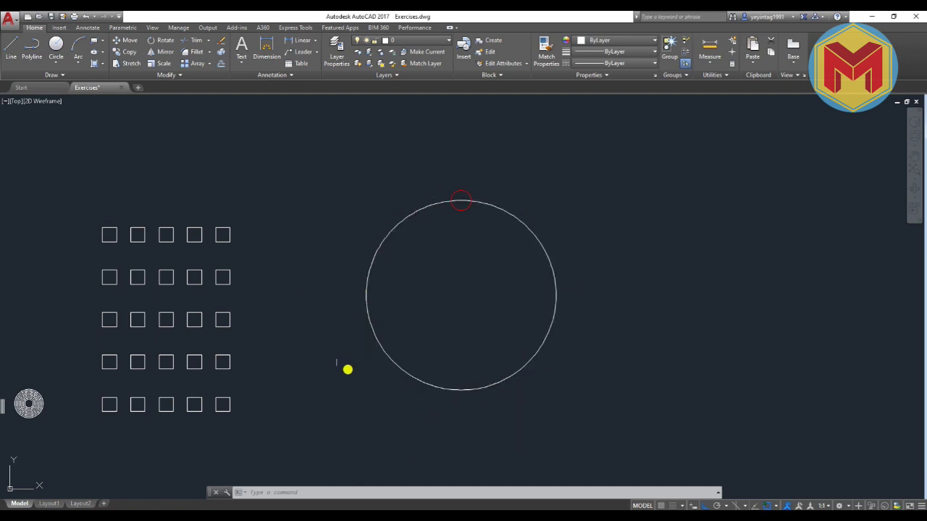
Start an AR array on the small red circle and choose the polar type
text(AR)
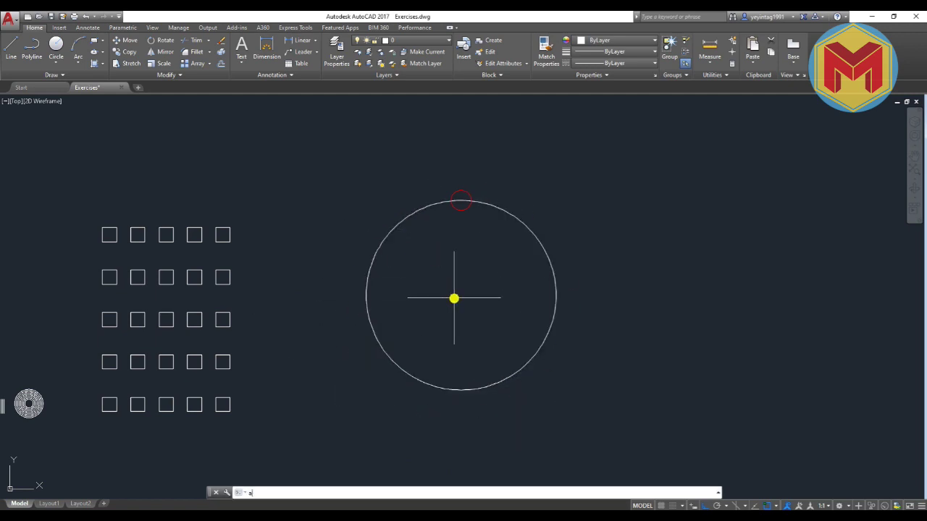
key(Return)
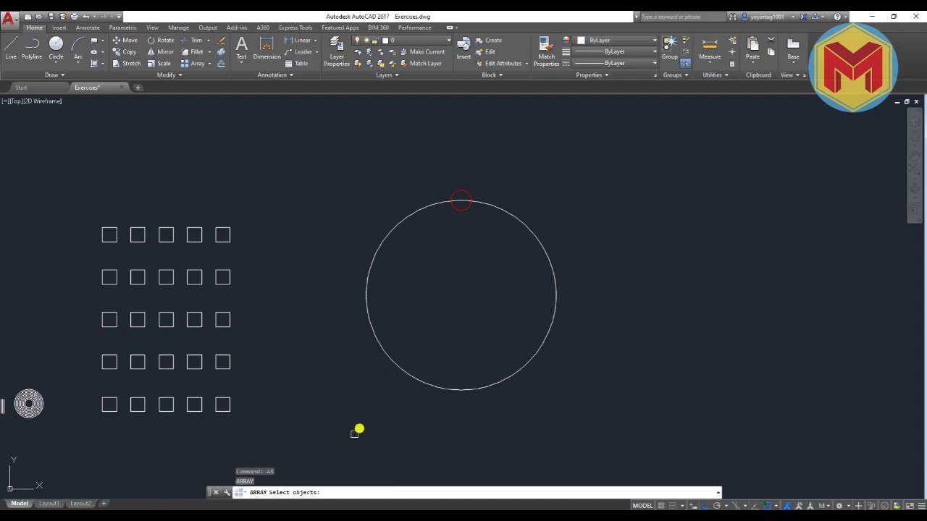
click(459, 214)
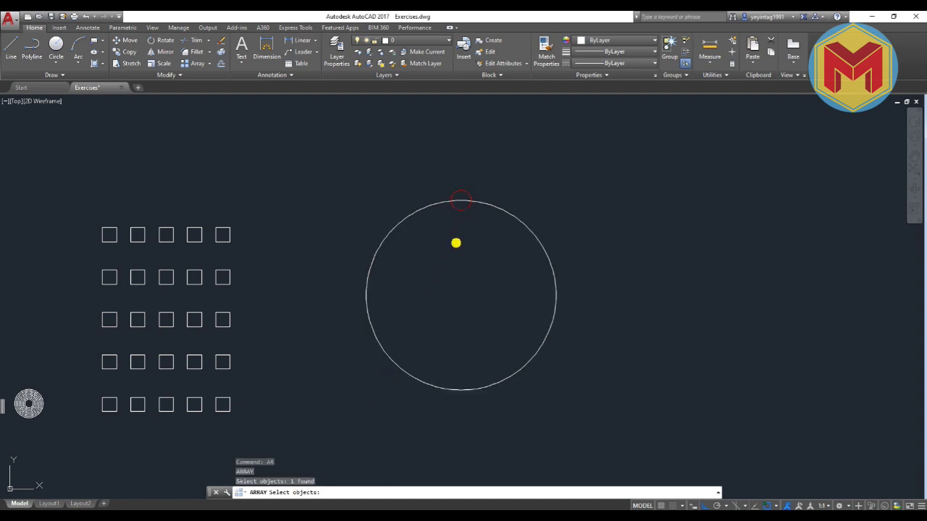
key(Return)
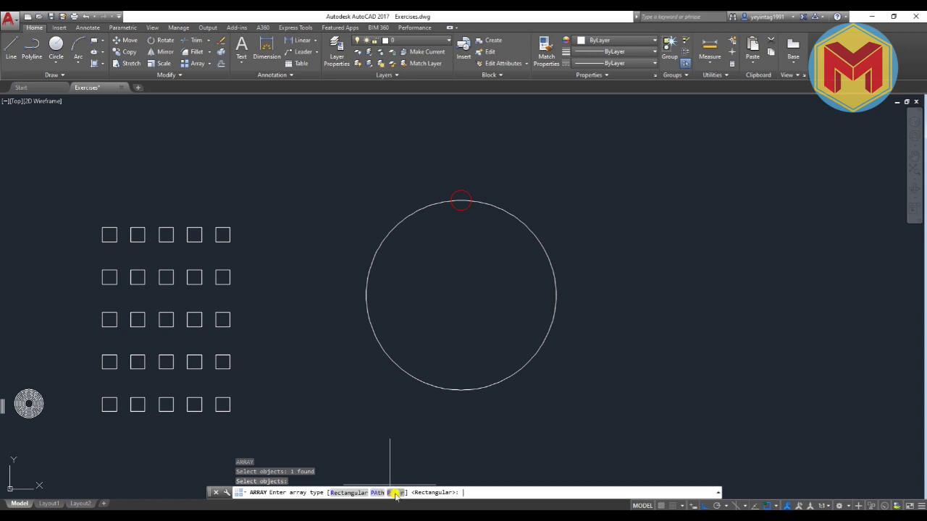
click(396, 492)
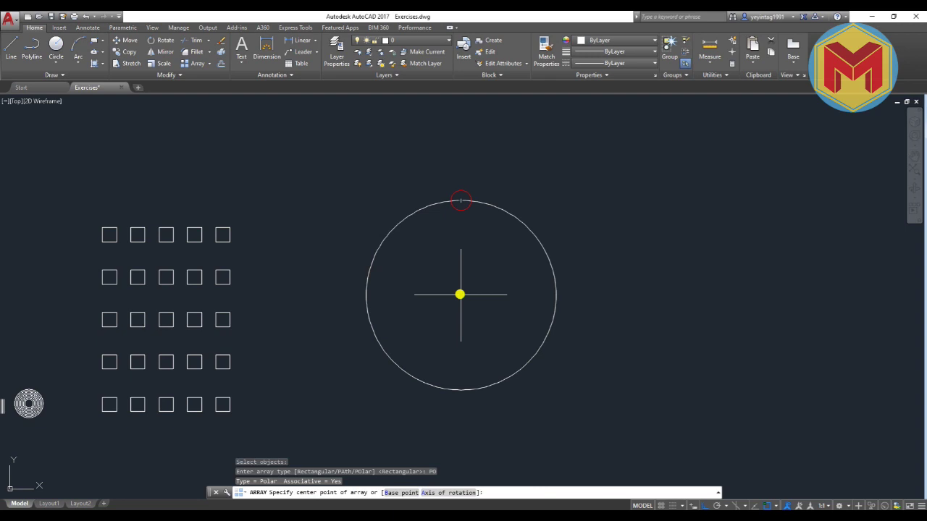
Centre the polar array on the large circle, setting items to 12 and then 8
click(459, 295)
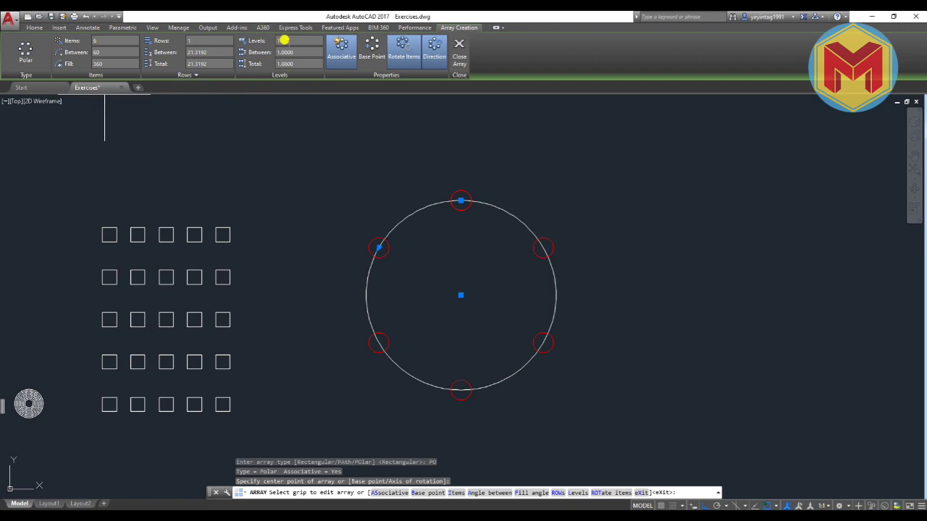
click(103, 39)
text(12)
key(Return)
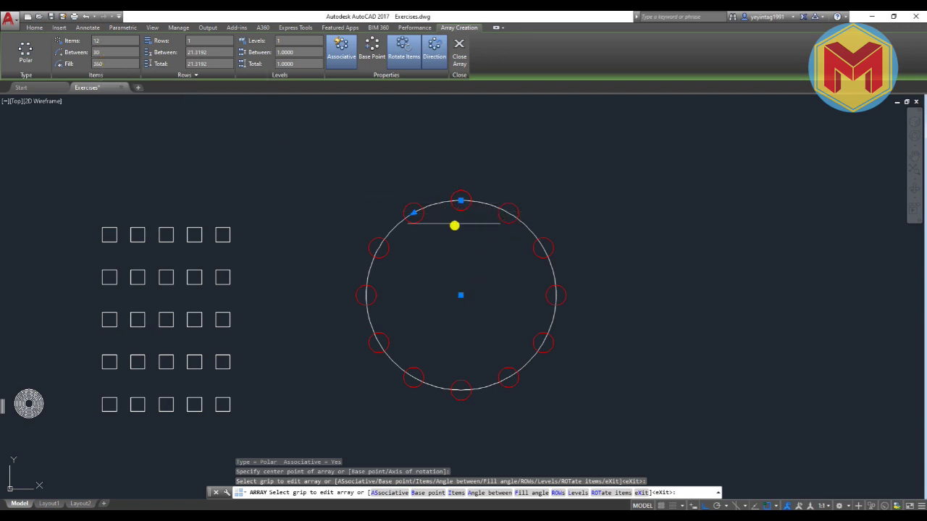
click(106, 41)
key(Return)
key(Return)
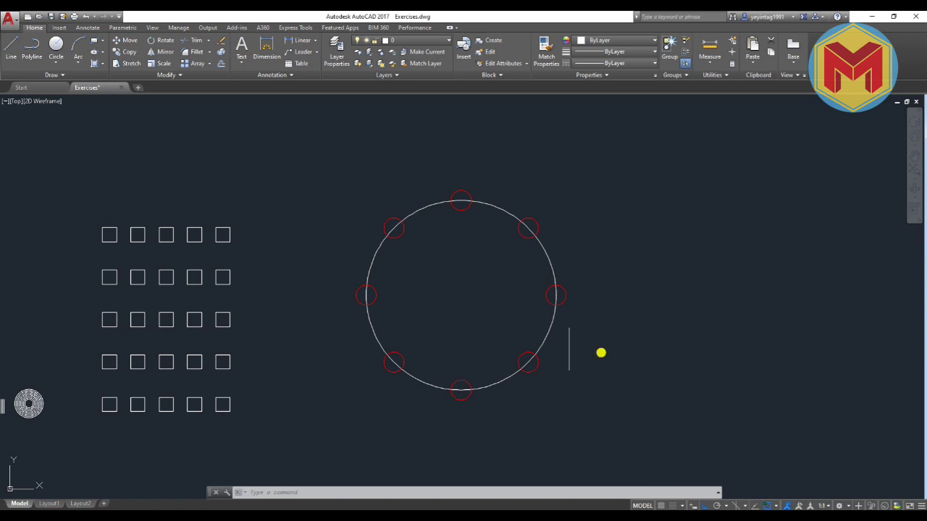
Select the circular array and set its rows back to a single ring
click(461, 213)
text(5)
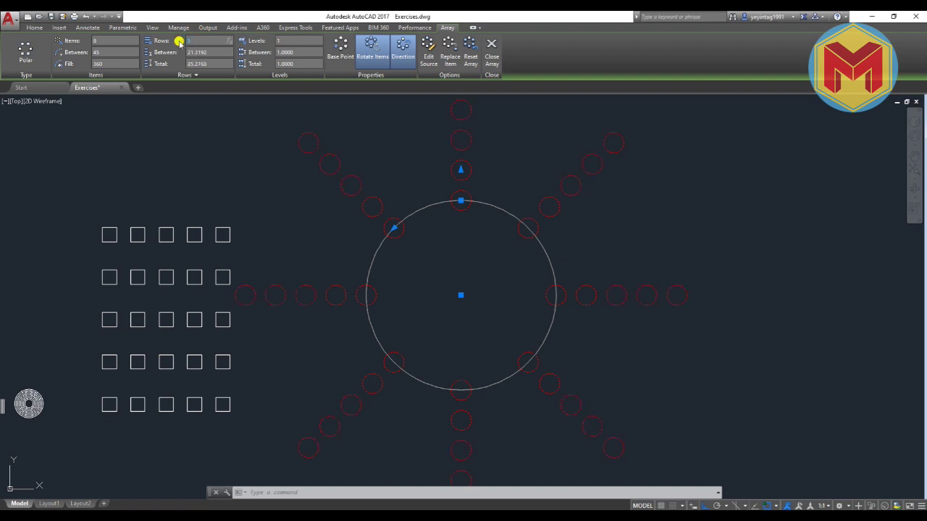
scroll(391, 174, down, 2)
scroll(416, 319, down, 2)
scroll(499, 293, up, 2)
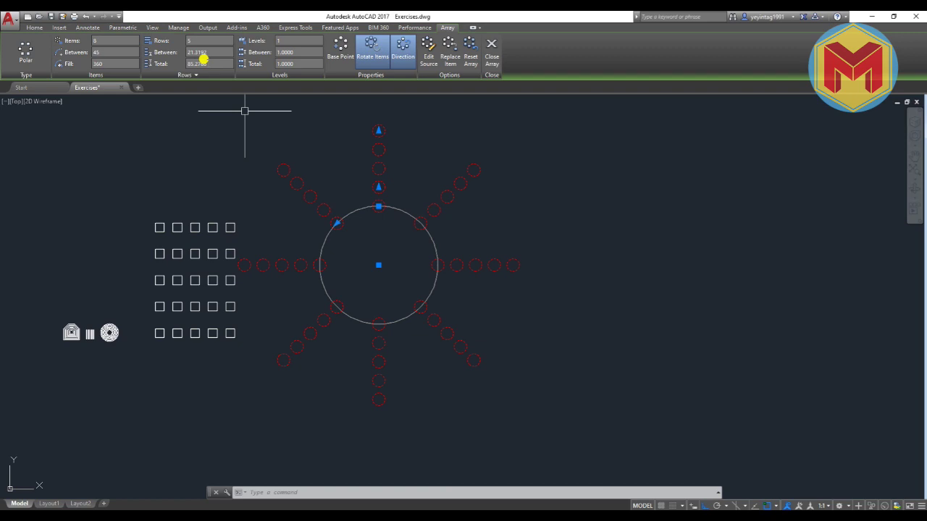
click(287, 40)
text(20)
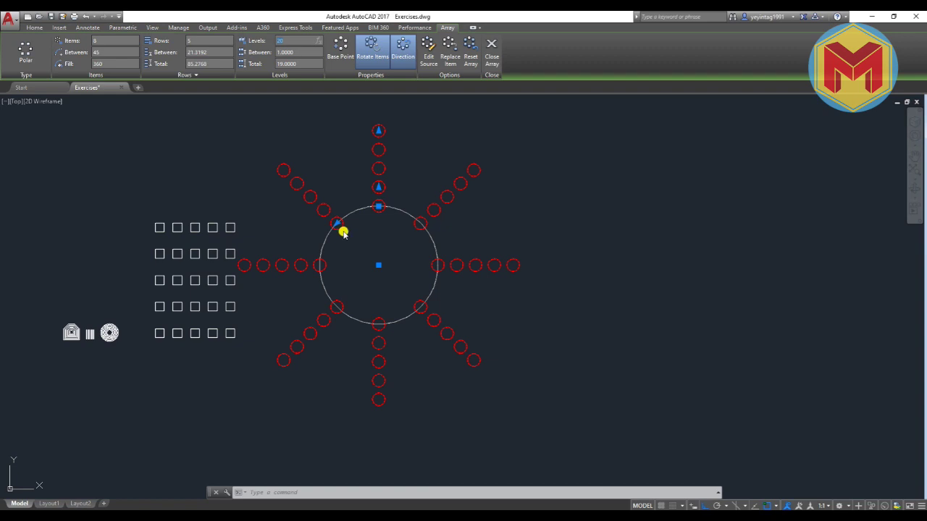
key(Escape)
text(10)
scroll(266, 195, up, 2)
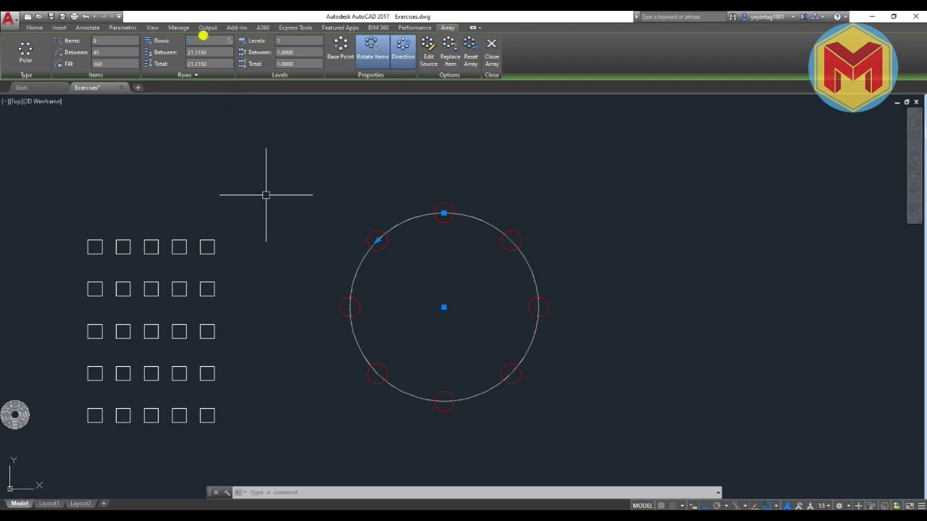
key(Return)
scroll(273, 109, down, 4)
middle_drag(312, 206, 323, 319)
Set the ring to 12 small circles and close the array editor
scroll(326, 312, up, 3)
scroll(356, 239, down, 3)
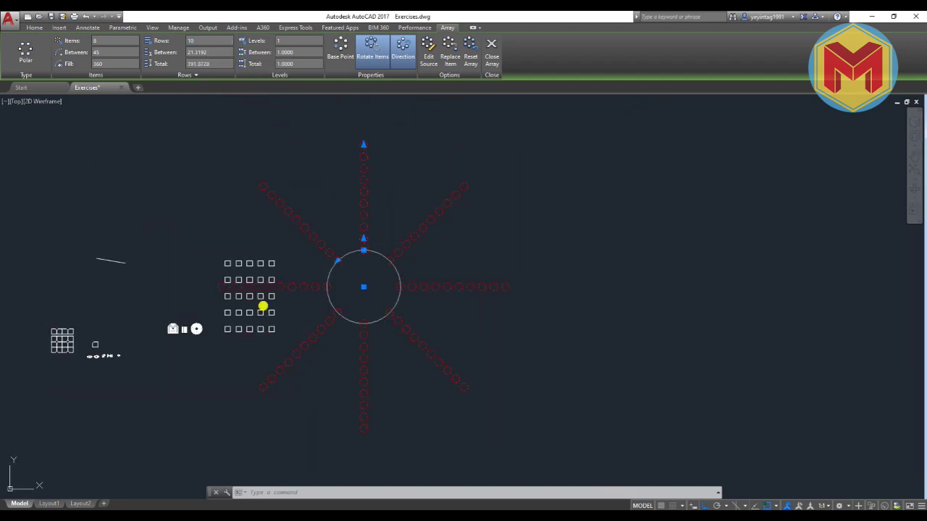
click(107, 38)
text(12)
scroll(335, 288, up, 3)
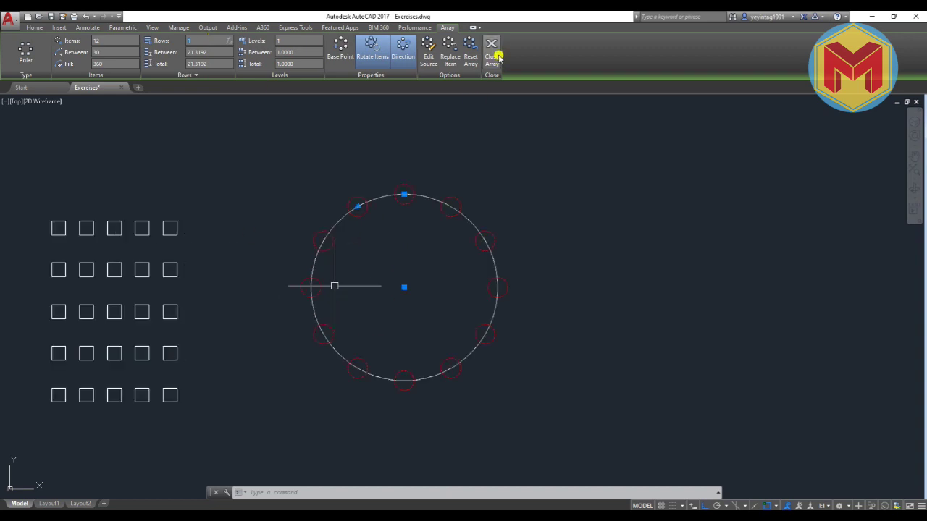
click(497, 55)
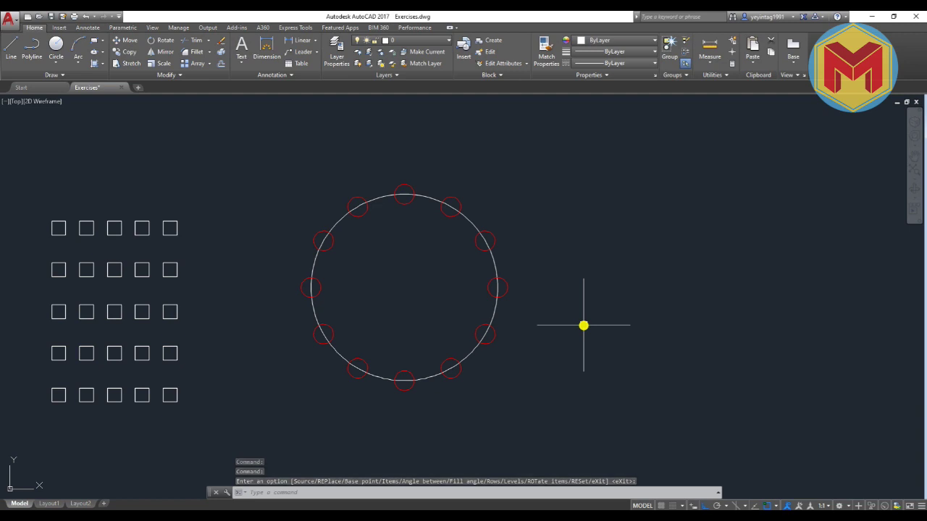
Draw a three-segment polyline: a low horizontal run, a vertical rise, then an upper horizontal run
scroll(518, 323, down, 4)
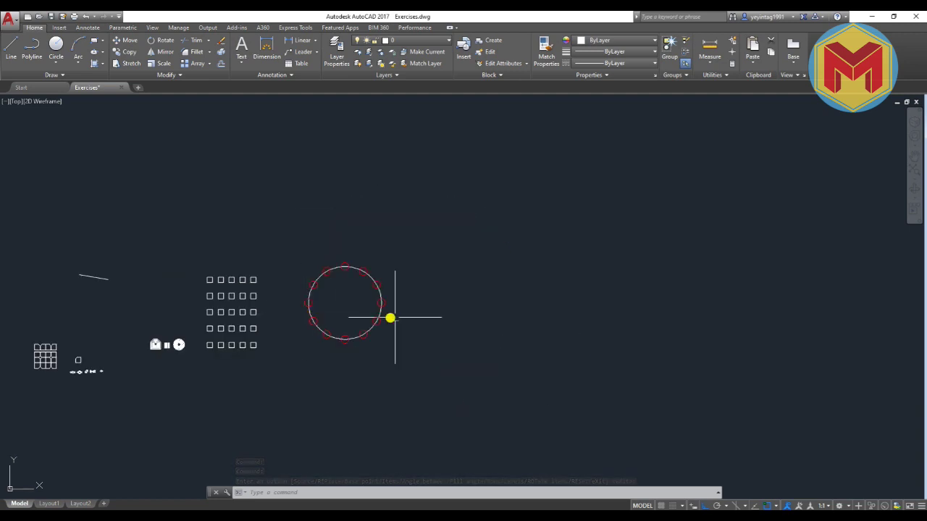
scroll(389, 316, up, 2)
scroll(331, 321, up, 2)
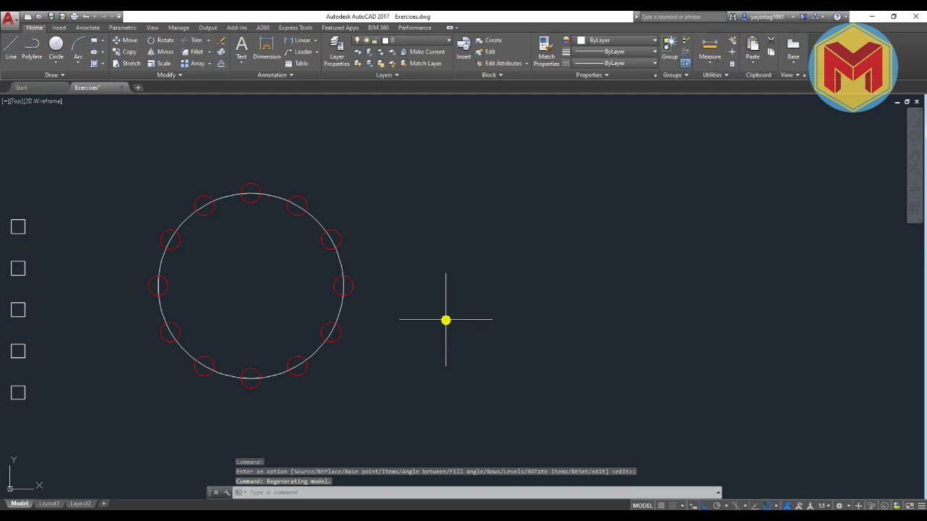
text(pl)
key(Return)
scroll(445, 320, down, 3)
click(481, 334)
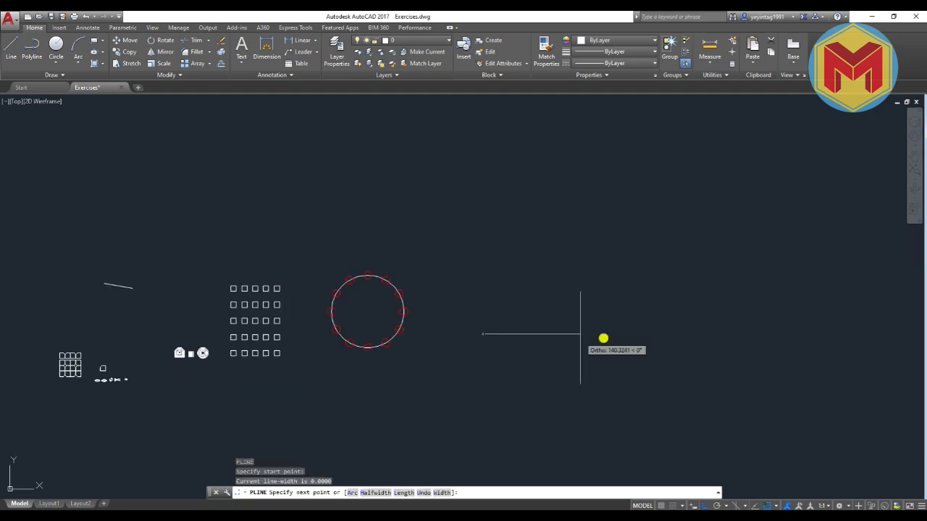
click(682, 336)
click(706, 234)
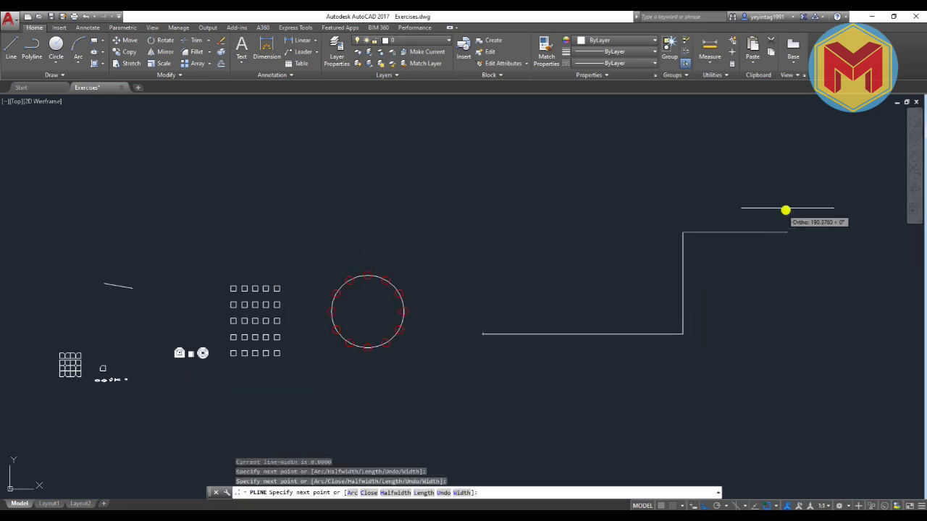
click(836, 196)
key(Return)
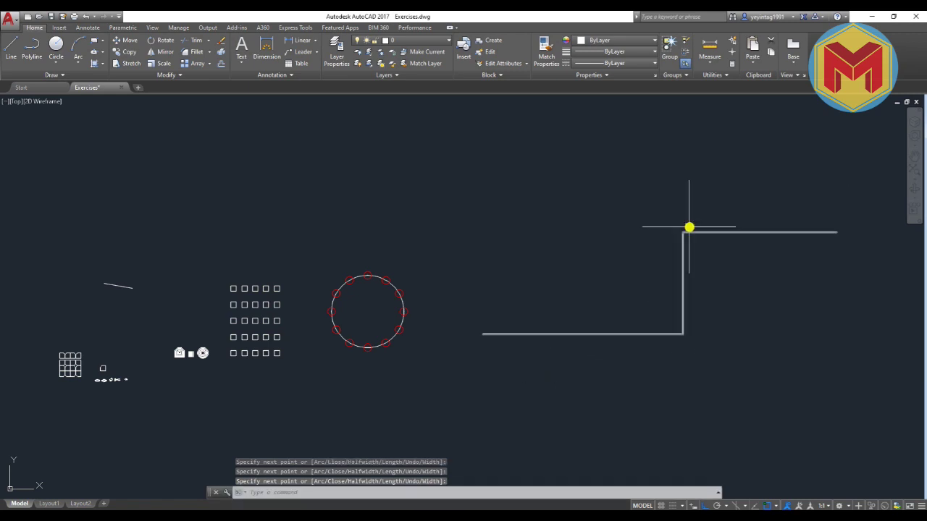
scroll(527, 350, up, 2)
middle_drag(526, 350, 504, 385)
Draw a tall, narrow rectangle from the polyline's left endpoint
text(rec)
key(Return)
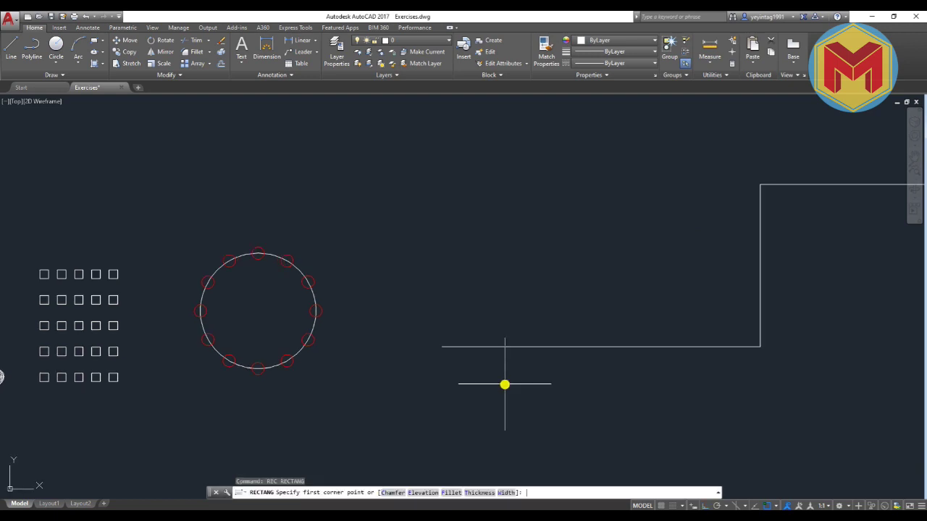
scroll(470, 345, up, 4)
click(442, 348)
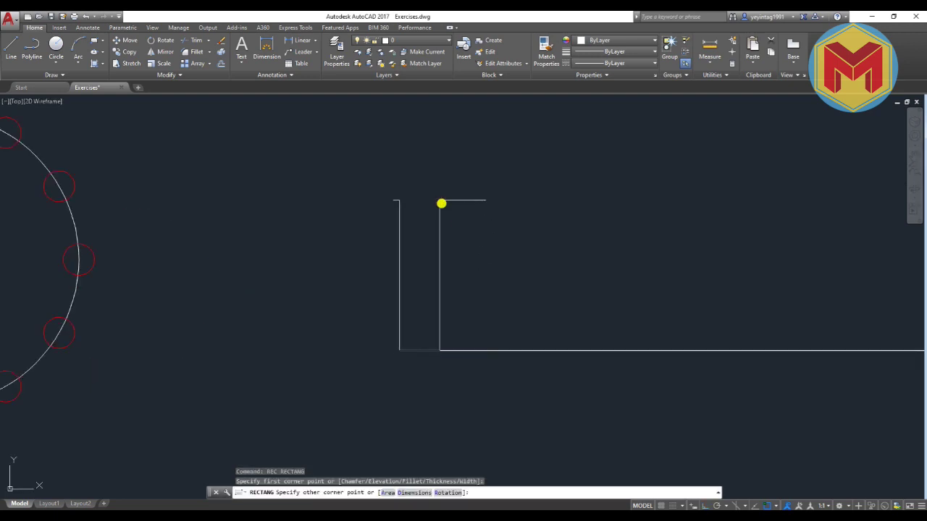
scroll(424, 187, down, 4)
click(434, 160)
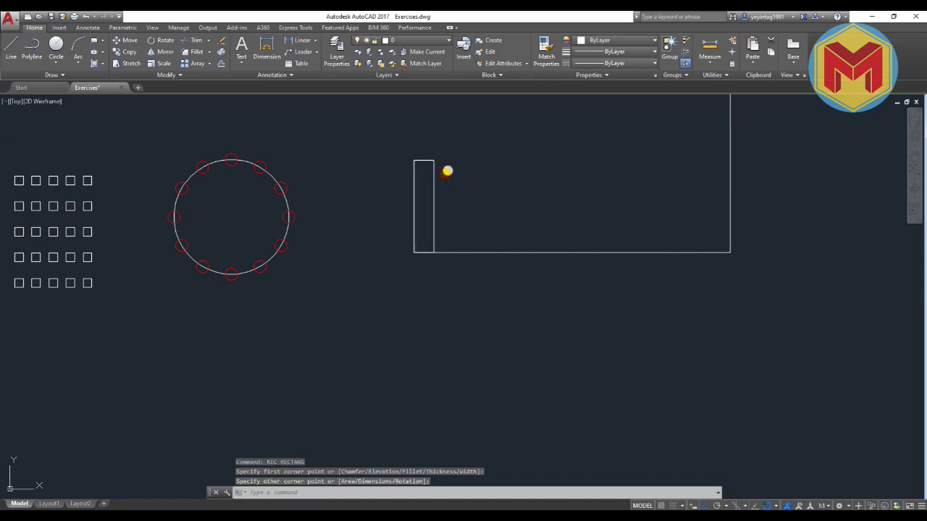
Colour the rectangle yellow, deselect it, and undo the last action
click(377, 255)
click(467, 152)
click(616, 39)
click(585, 137)
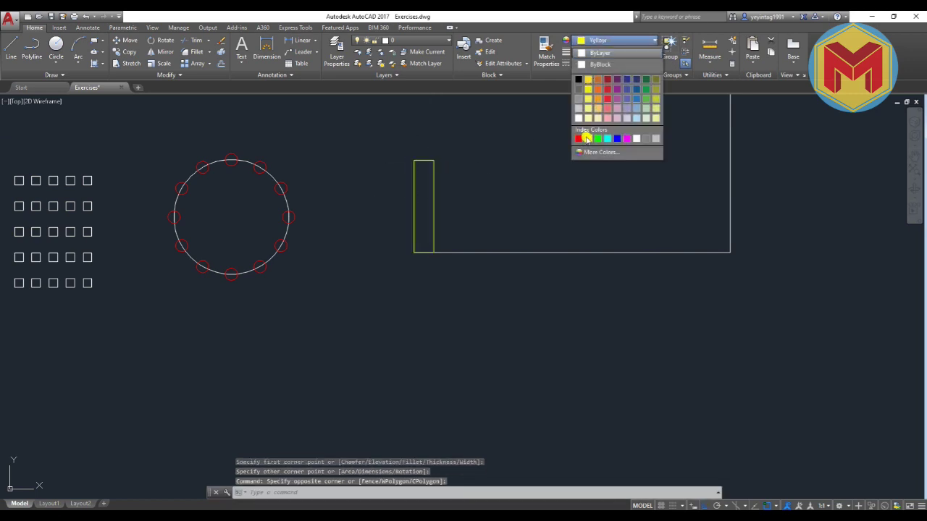
middle_drag(500, 170, 466, 271)
scroll(441, 337, down, 2)
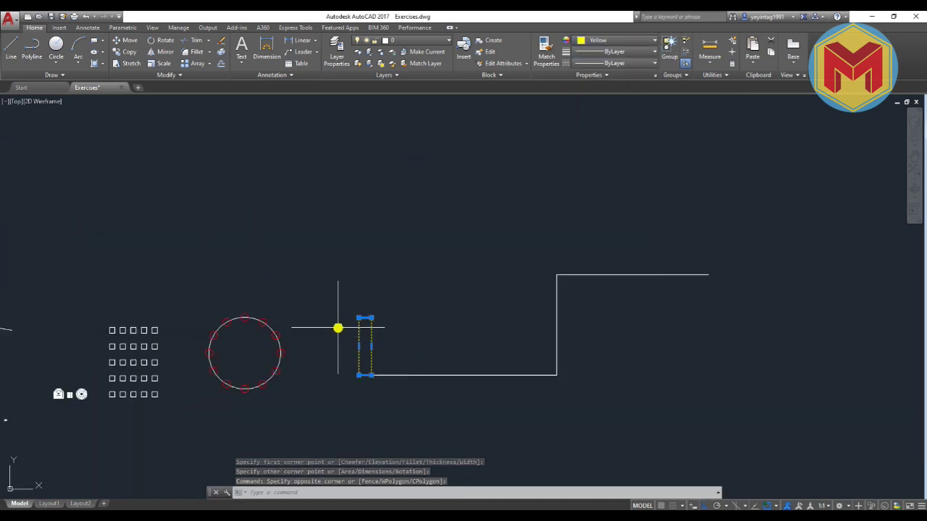
key(Escape)
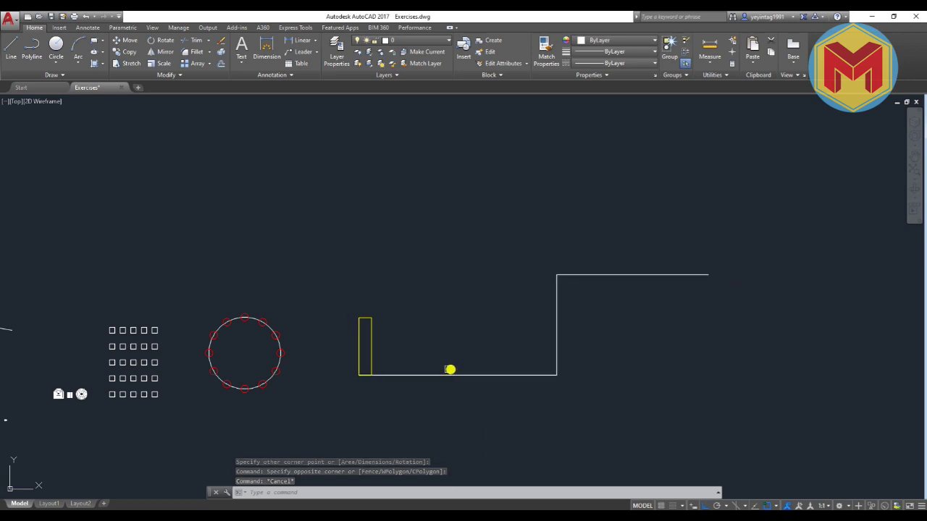
scroll(351, 365, up, 2)
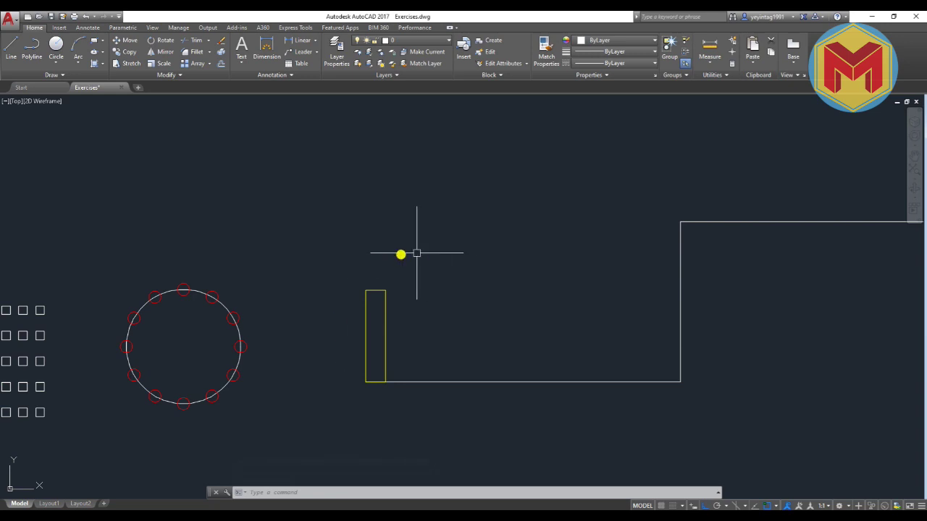
key(ctrl+z)
scroll(462, 369, up, 3)
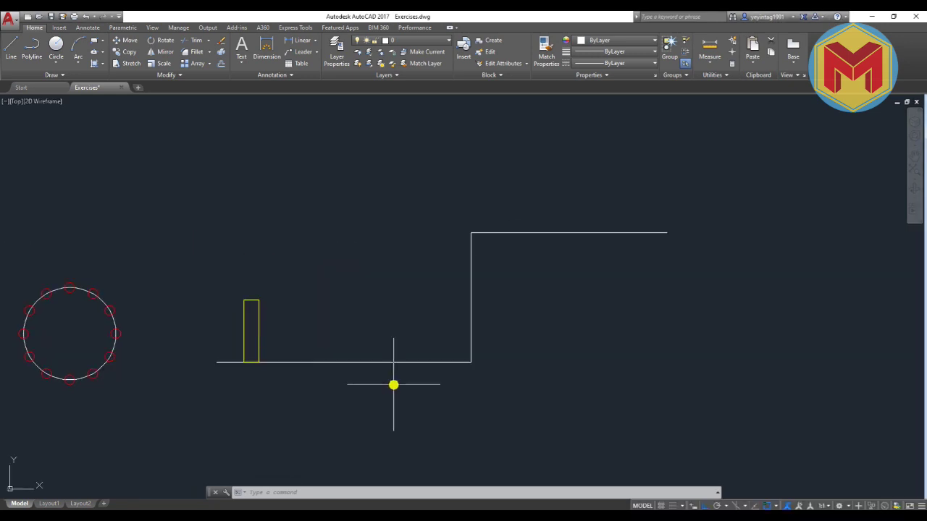
Use AR to path-array the yellow rectangle along the stepped polyline
text(ar)
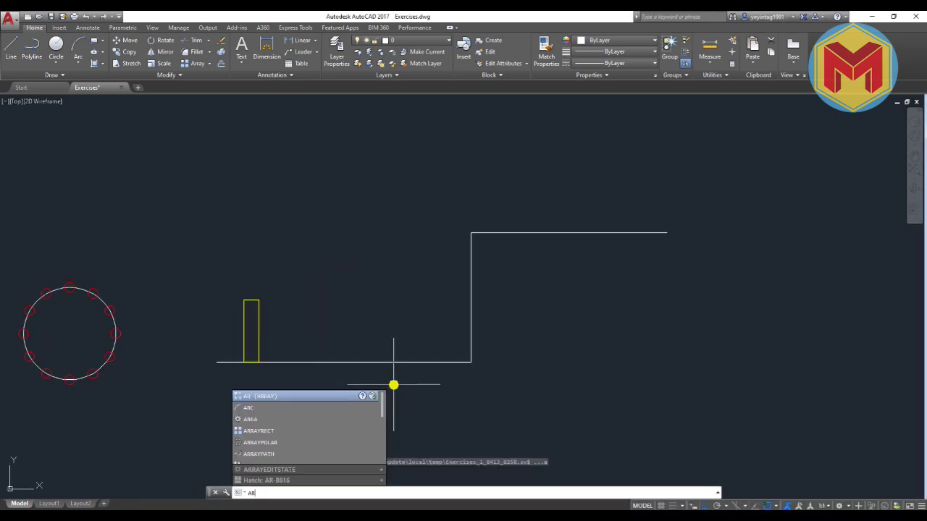
key(Return)
click(272, 299)
click(227, 316)
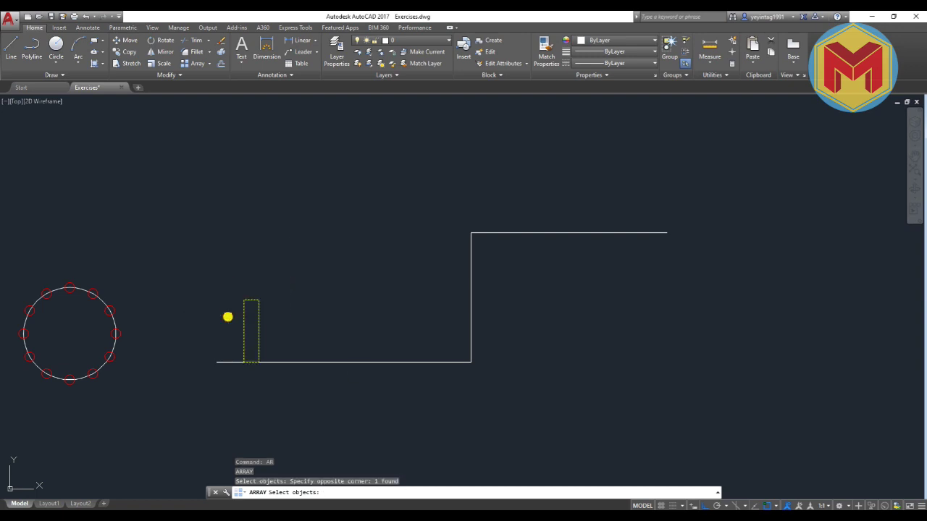
key(Return)
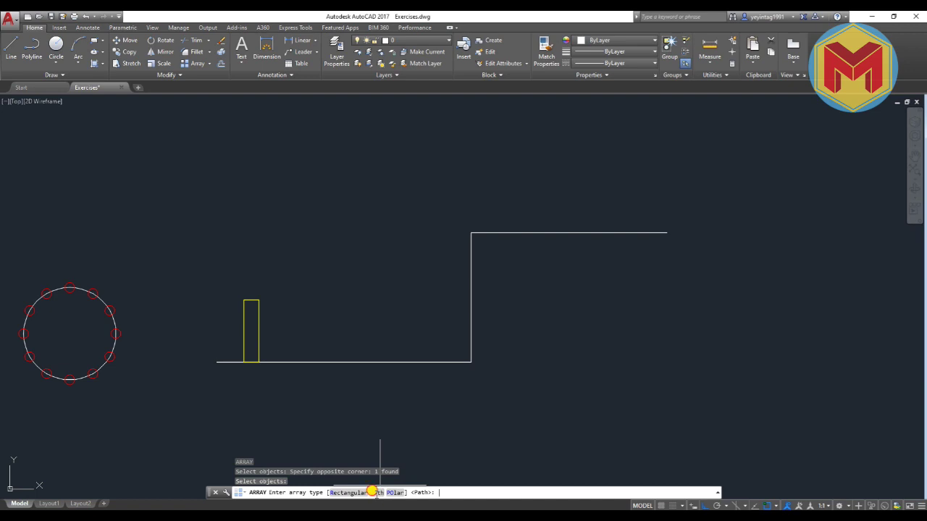
click(375, 492)
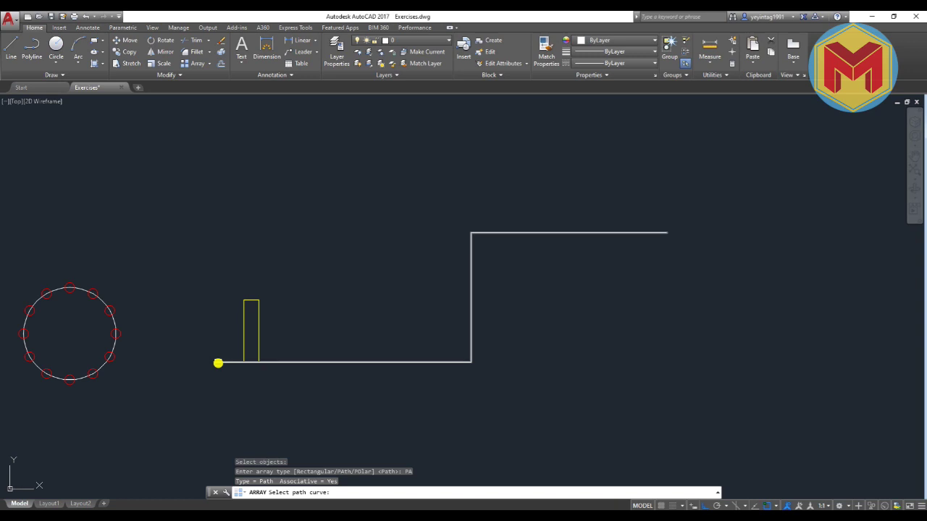
click(217, 363)
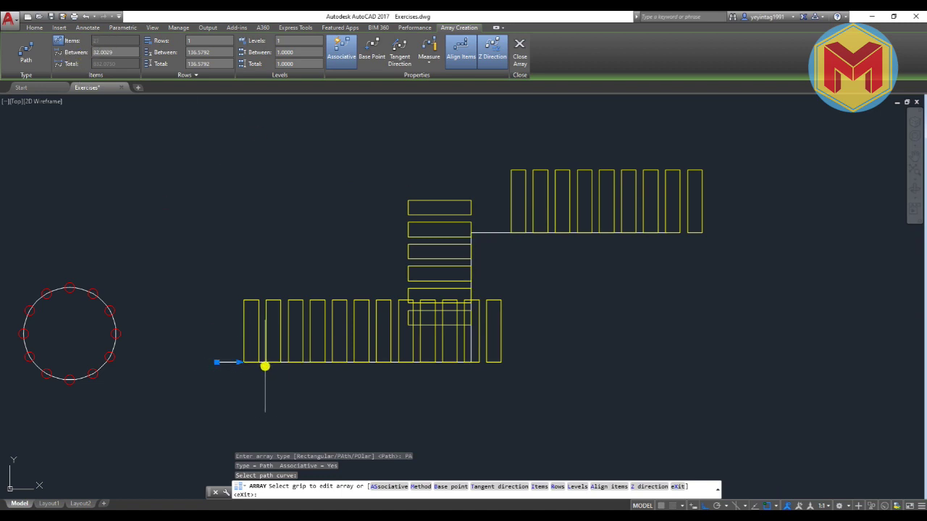
Set 50 units between the path-arrayed rectangles and close array creation
scroll(248, 389, up, 2)
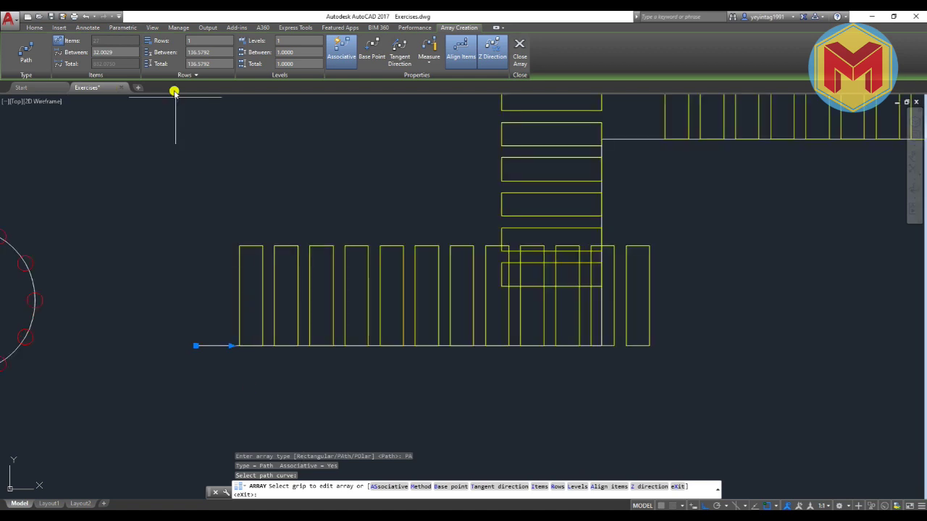
click(114, 53)
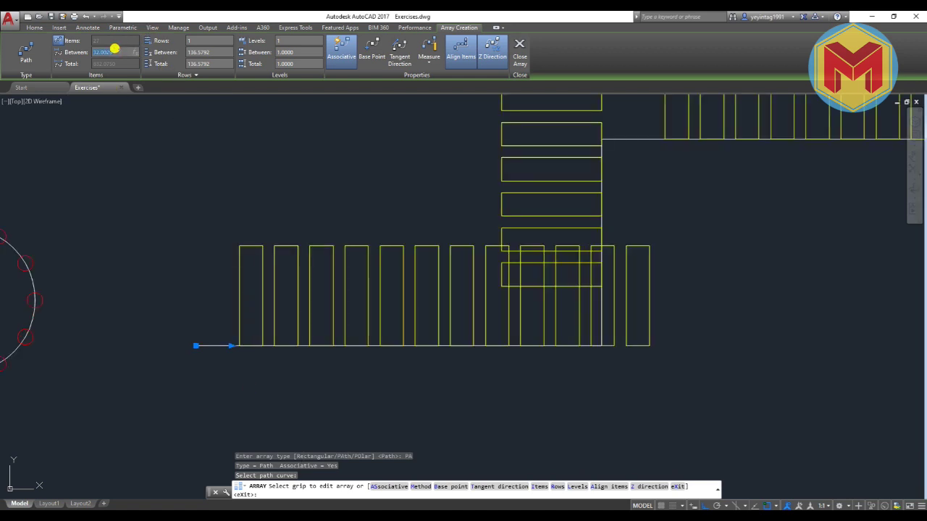
text(50)
key(Return)
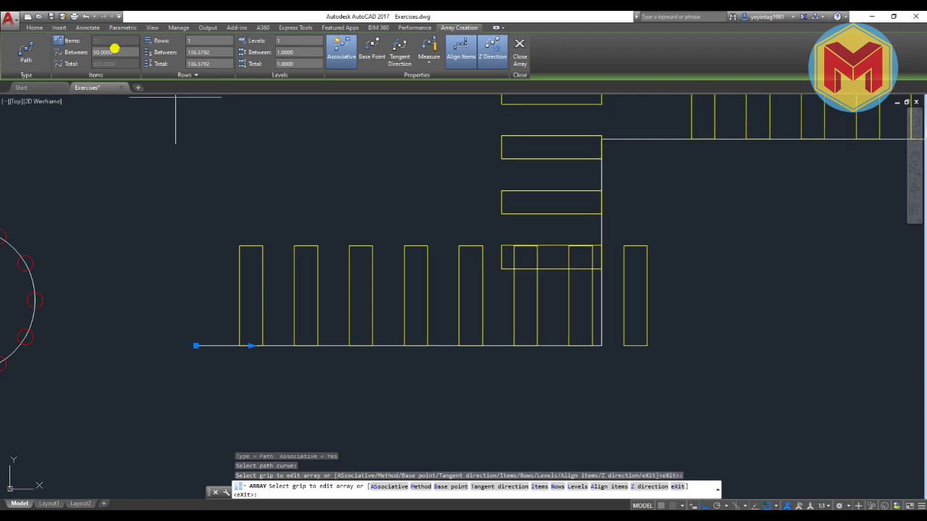
scroll(304, 353, down, 3)
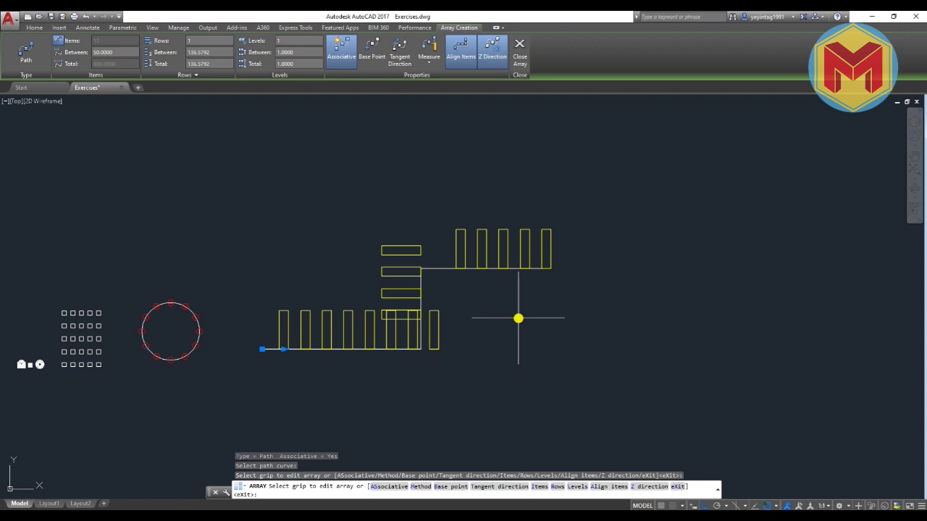
key(Escape)
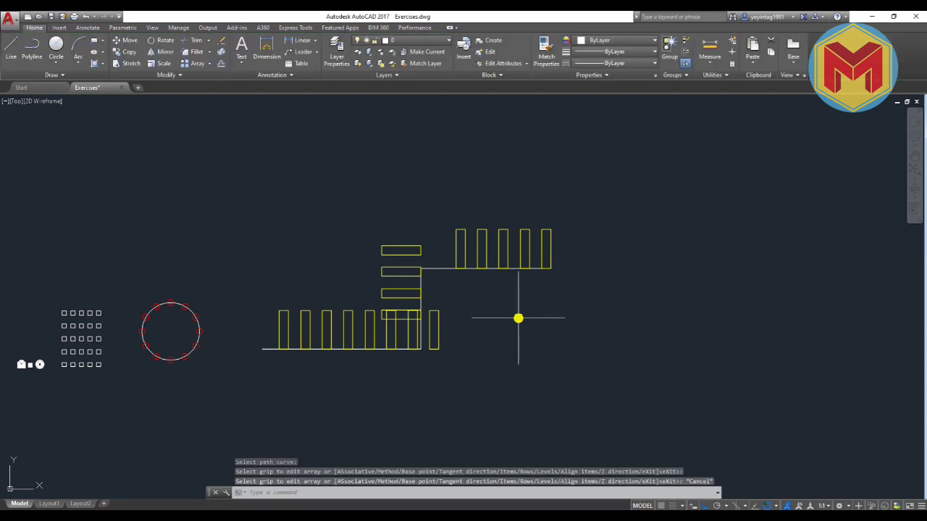